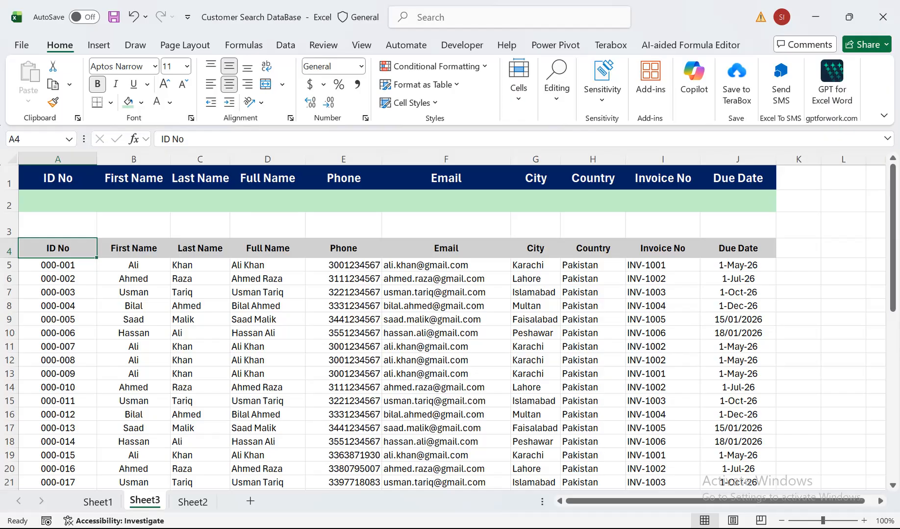
# Search the customer records on Sheet3 by entering "aa" as the Email criterion in F2.
pyautogui.moveTo(446, 264); pyautogui.dragTo(446, 360)
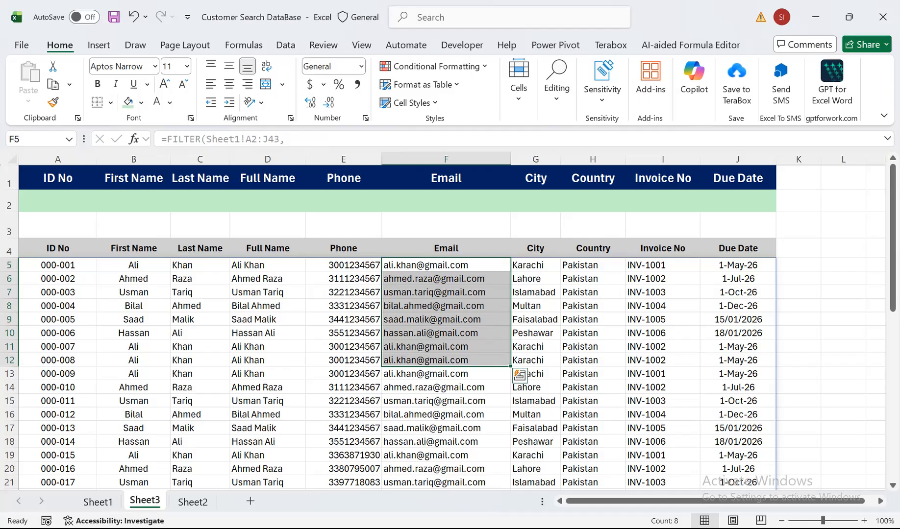
pyautogui.click(446, 202)
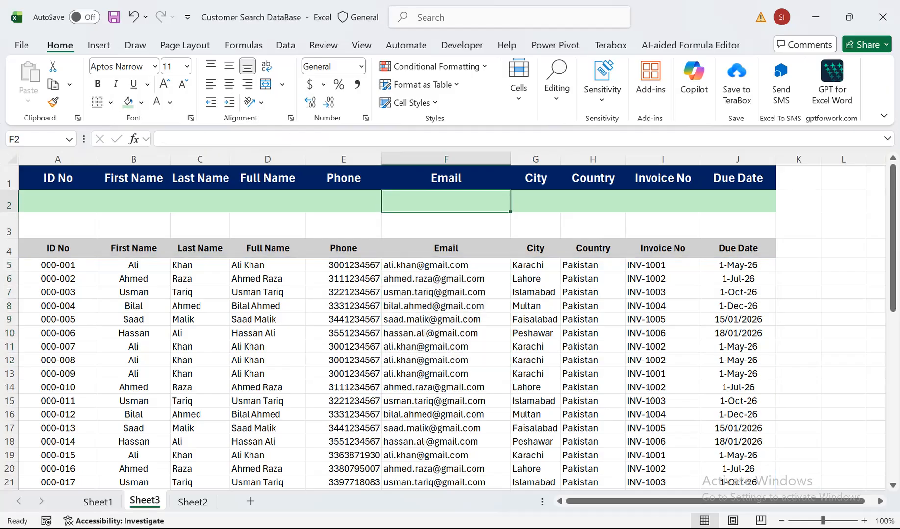
pyautogui.click(446, 249)
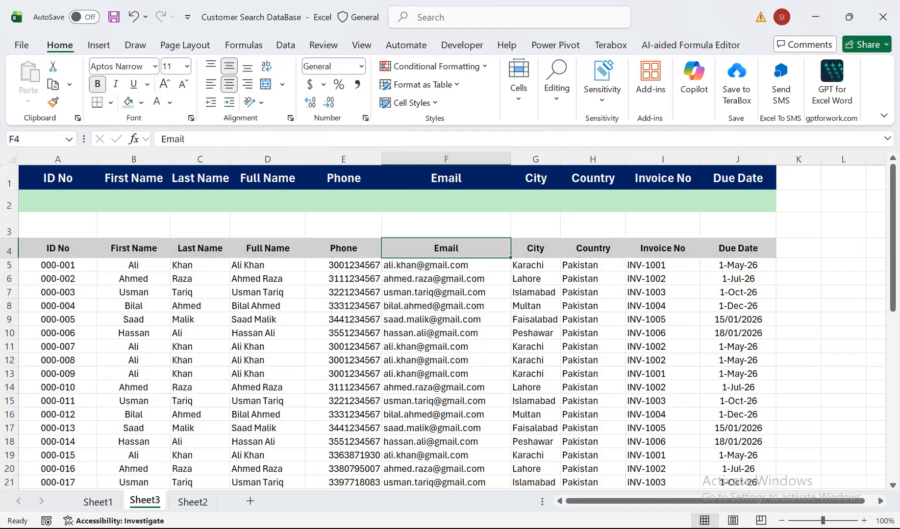
pyautogui.click(446, 201)
pyautogui.write('aa')
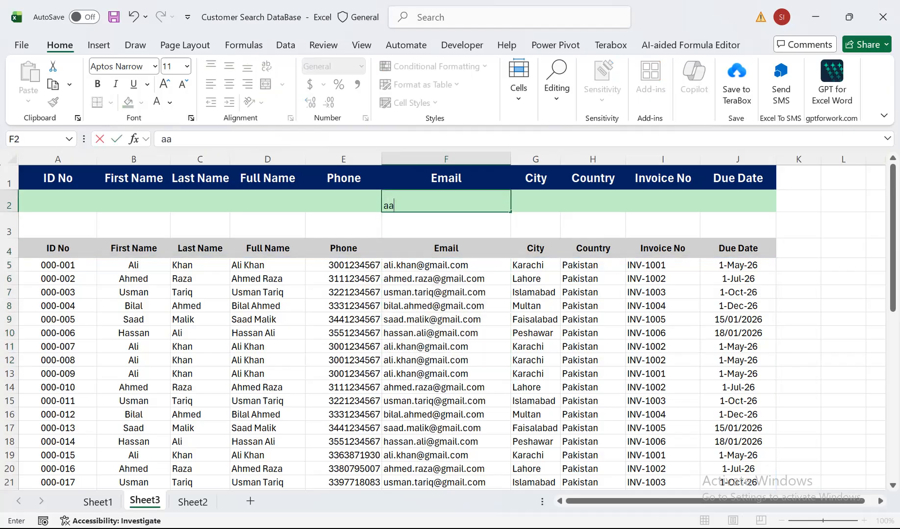
pyautogui.press('Return')
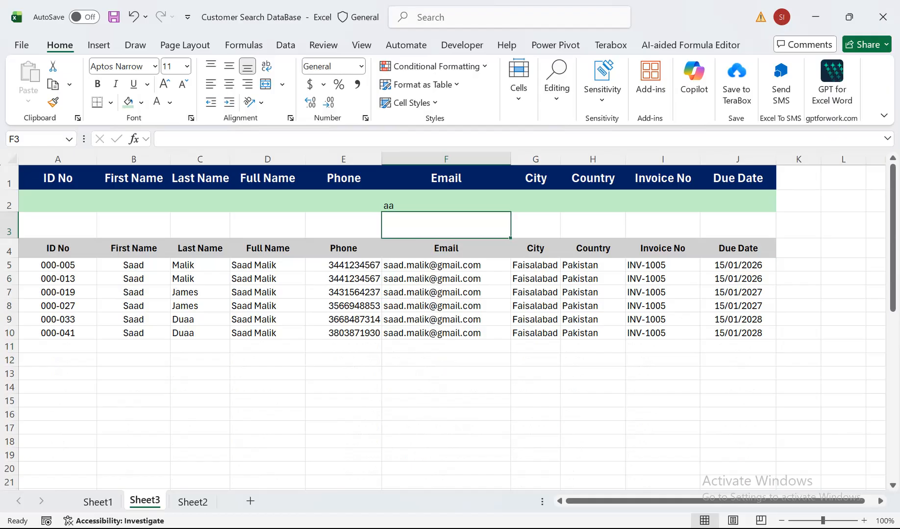
# Clear the Email criterion and search the records with "al" as the Full Name criterion in D2.
pyautogui.press('Up')
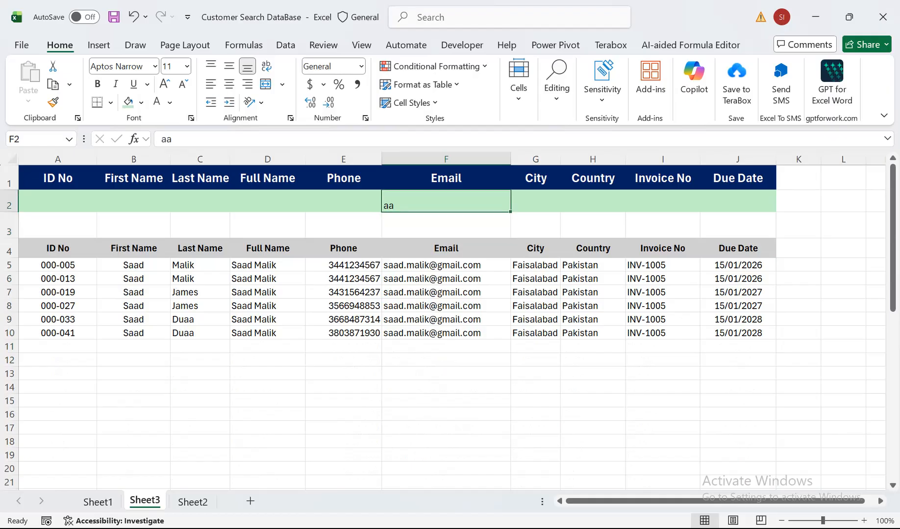
pyautogui.press('Delete')
pyautogui.press('Left')
pyautogui.press('Left')
pyautogui.write('a')
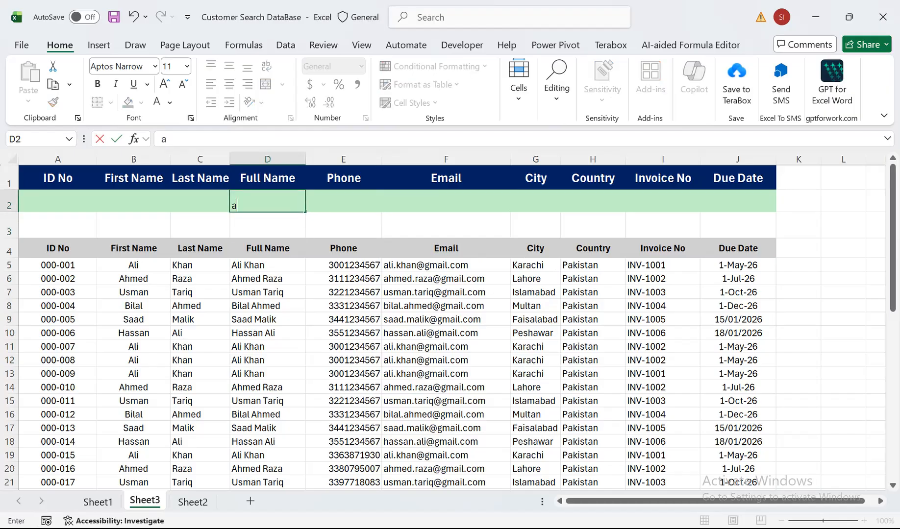
pyautogui.write('l')
pyautogui.press('Return')
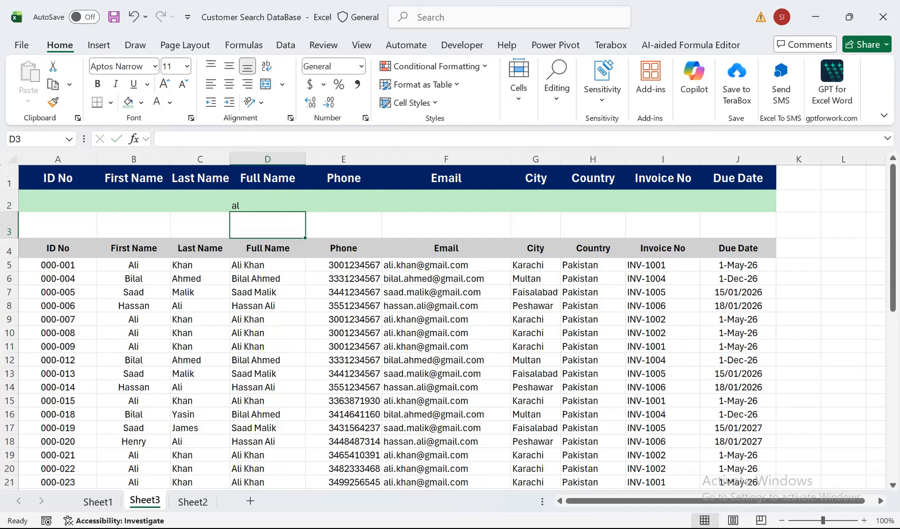
# Check the Full Name column of the filtered records and clear the Full Name criterion in D2.
pyautogui.press('Down')
pyautogui.press('Down')
pyautogui.press('Down')
pyautogui.press('Down')
pyautogui.press('Down')
pyautogui.press('Down')
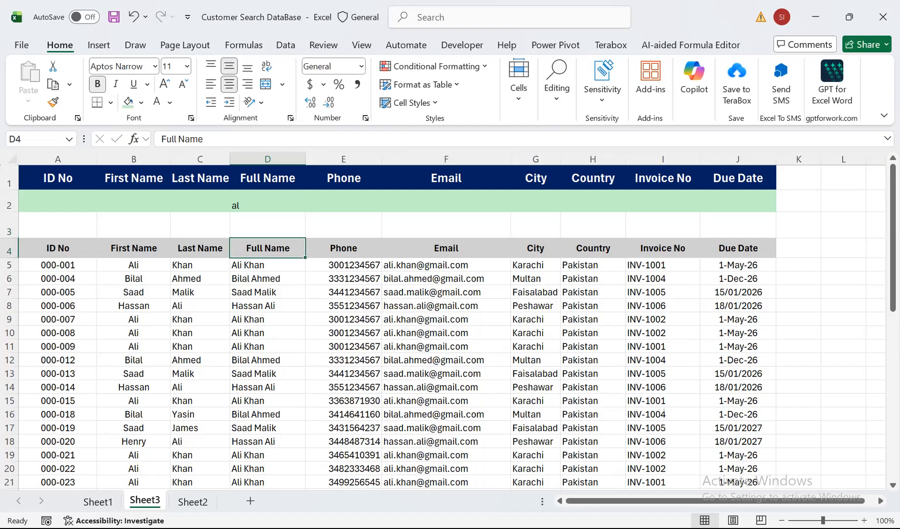
pyautogui.press('Down')
pyautogui.press('Down')
pyautogui.press('Down')
pyautogui.press('Down')
pyautogui.press('Down')
pyautogui.press('Down')
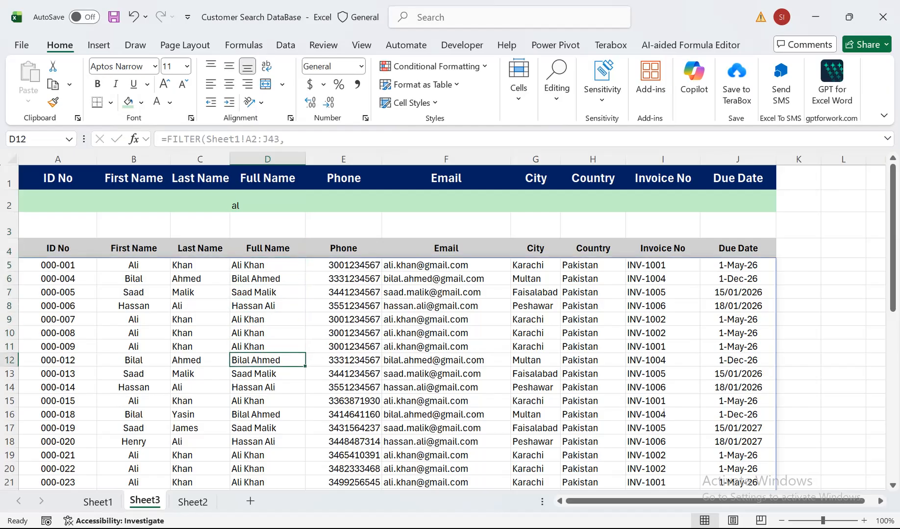
pyautogui.press('Up')
pyautogui.press('Up')
pyautogui.hotkey('ctrl', 'Up')
pyautogui.press('Up')
pyautogui.press('Up')
pyautogui.press('Up')
pyautogui.press('Delete')
# Search the records with 001 as the ID No criterion in A2 and check the matching ID No values.
pyautogui.press('Left')
pyautogui.press('Left')
pyautogui.press('Left')
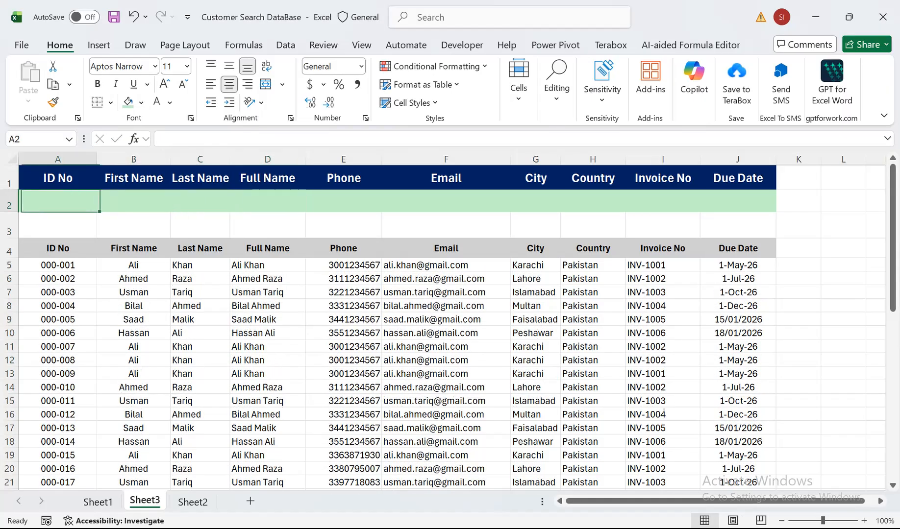
pyautogui.write('..')
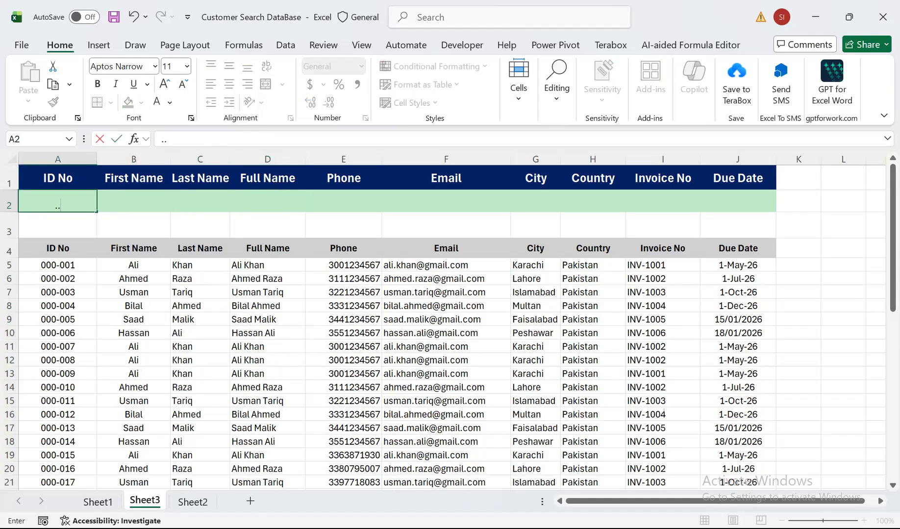
pyautogui.press('BackSpace')
pyautogui.press('BackSpace')
pyautogui.write('001')
pyautogui.press('Return')
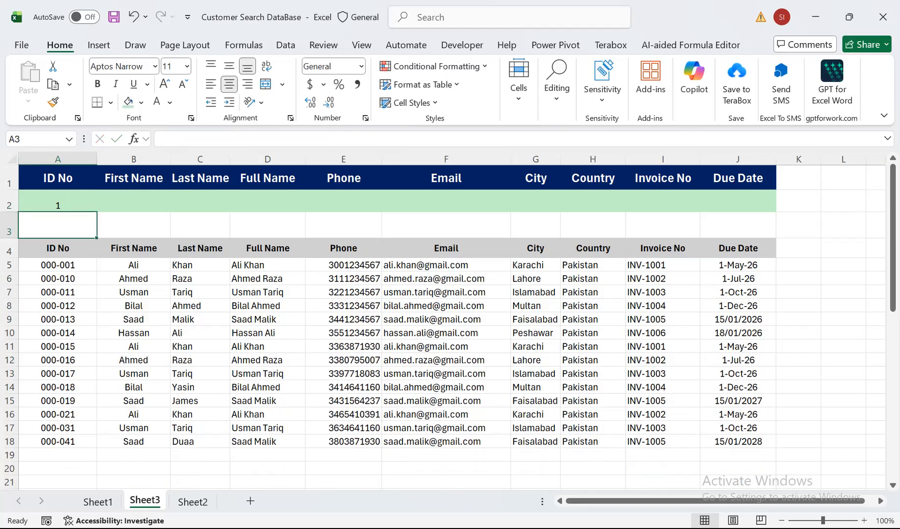
pyautogui.moveTo(57, 264); pyautogui.dragTo(57, 442)
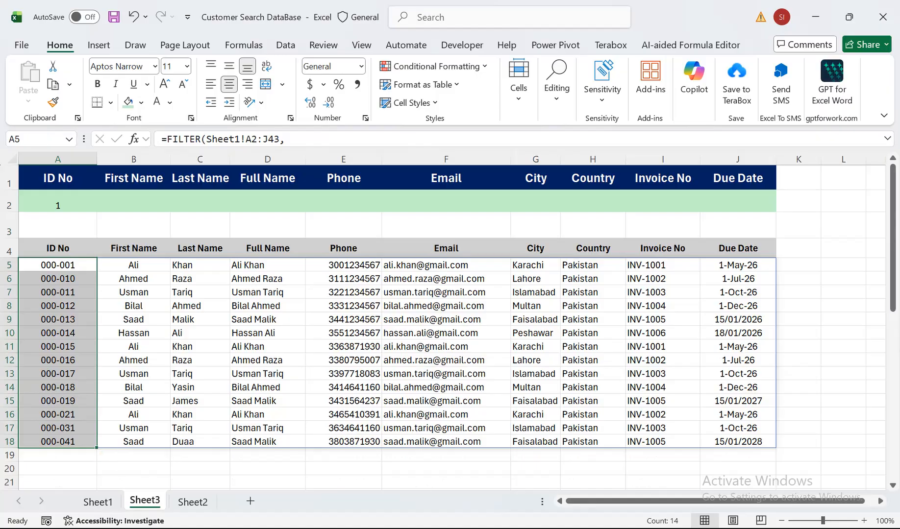
# Narrow the ID No search with "hi" as the City criterion in G2, and clear that City criterion again.
pyautogui.click(199, 225)
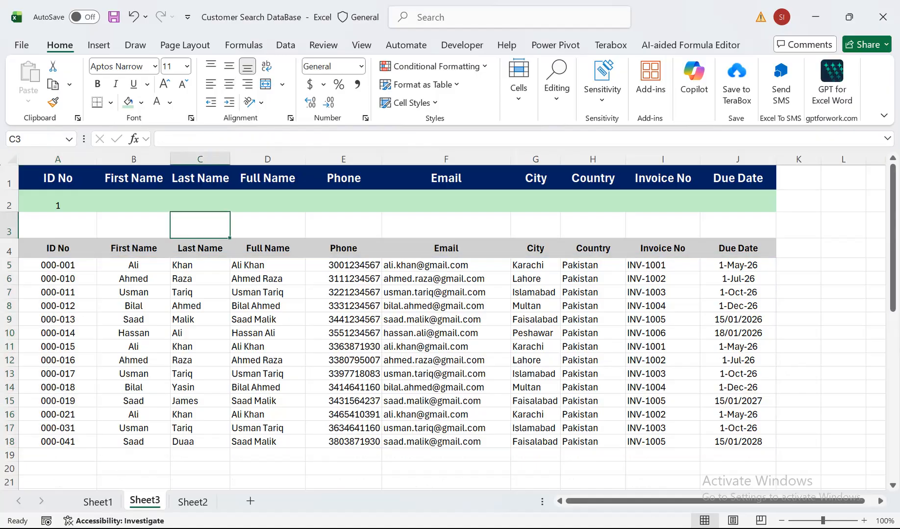
pyautogui.click(535, 201)
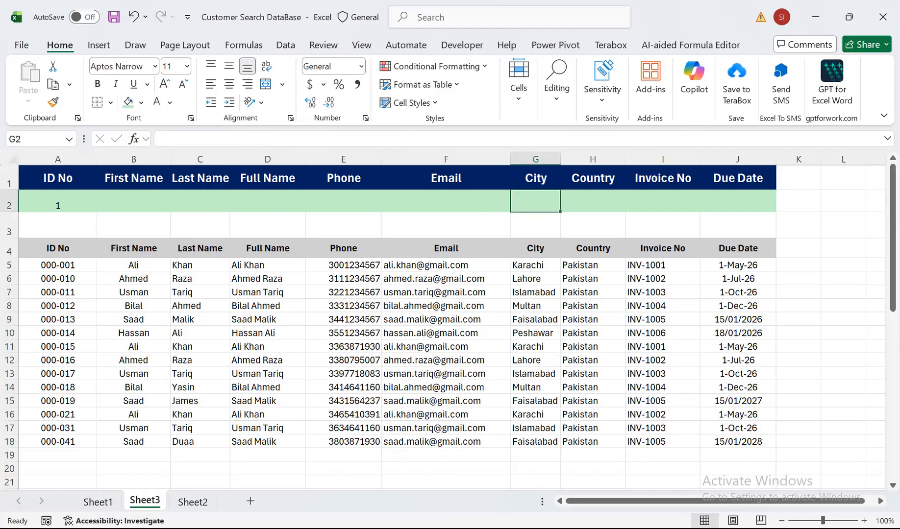
pyautogui.write('hi')
pyautogui.press('Return')
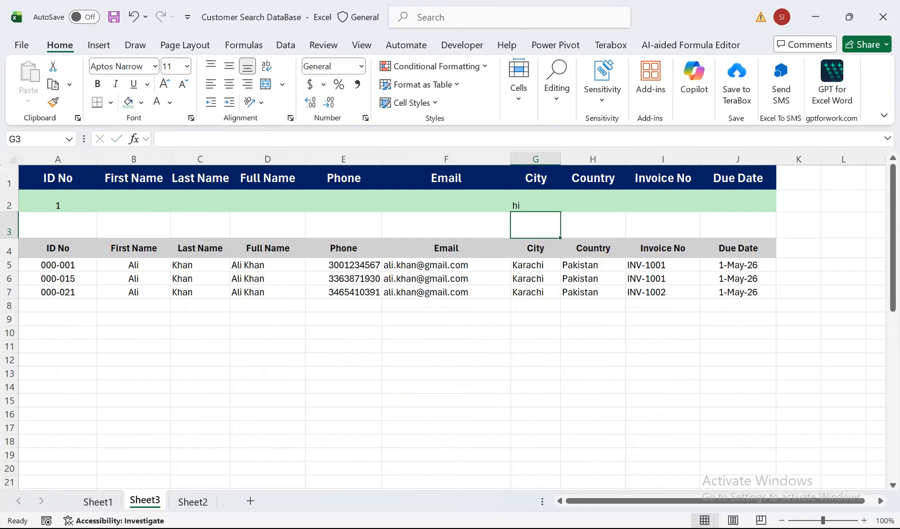
pyautogui.click(535, 201)
pyautogui.press('Delete')
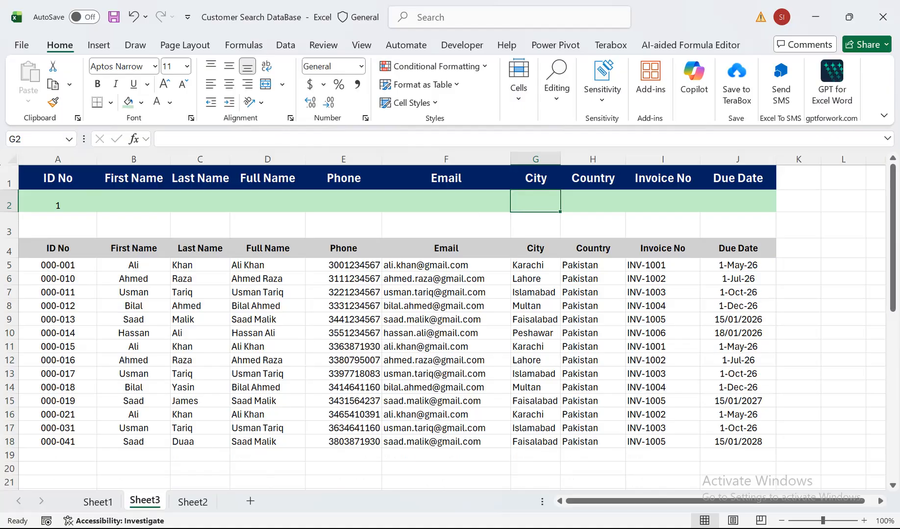
# Narrow the ID No search with 67 as the Phone criterion in E2, and clear both the Phone and ID No criteria.
pyautogui.click(58, 201)
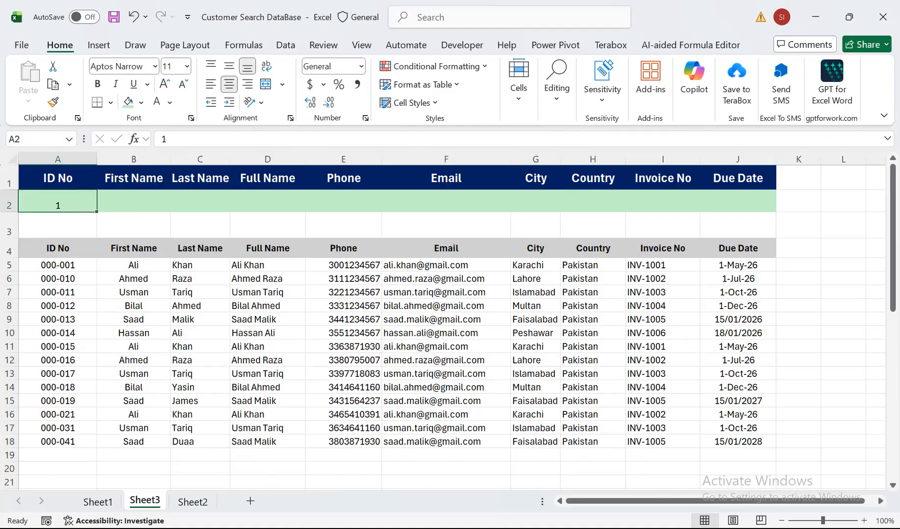
pyautogui.click(343, 201)
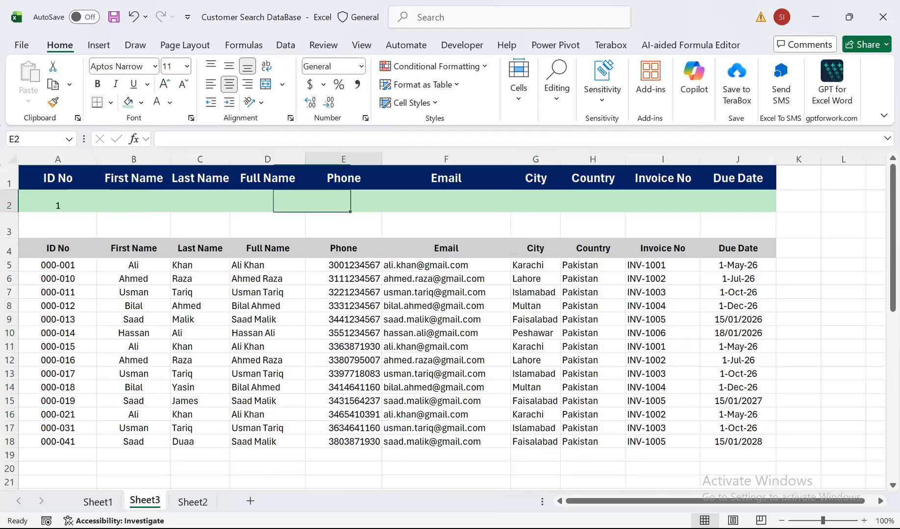
pyautogui.write('67')
pyautogui.press('Return')
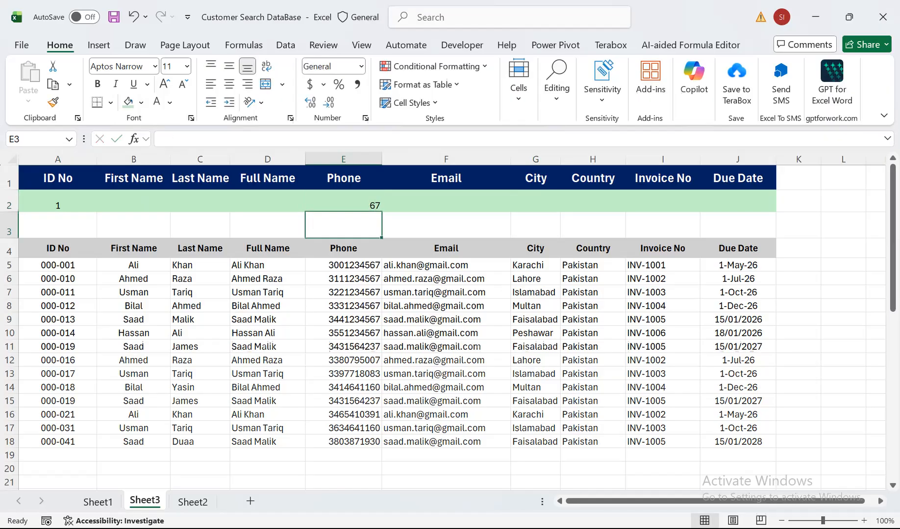
pyautogui.click(58, 201)
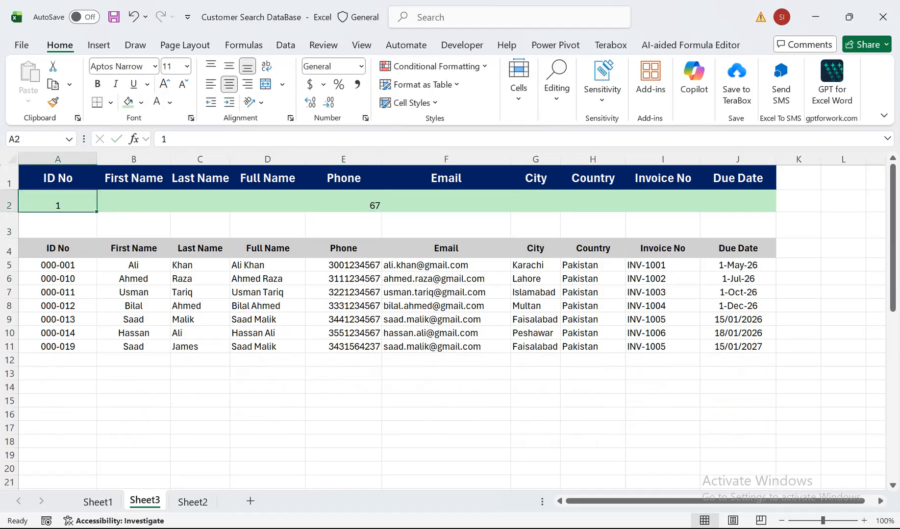
pyautogui.click(343, 201)
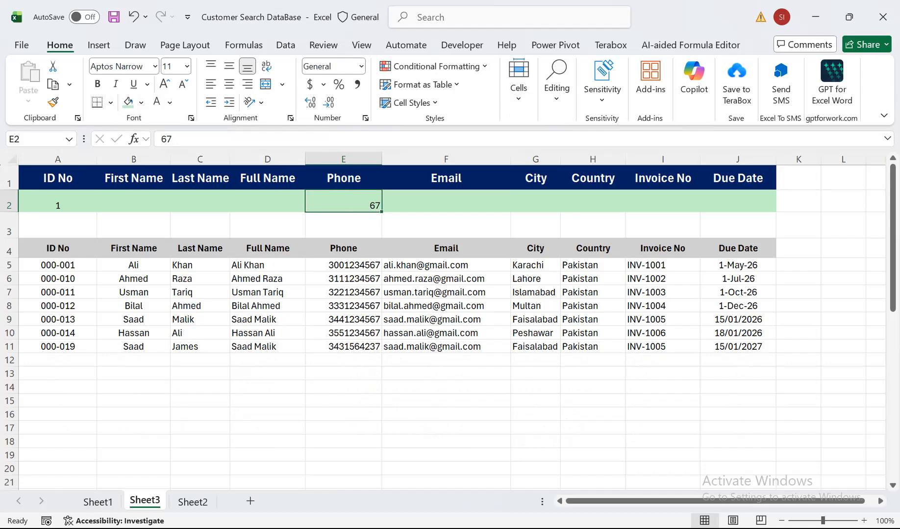
pyautogui.press('Delete')
pyautogui.click(58, 201)
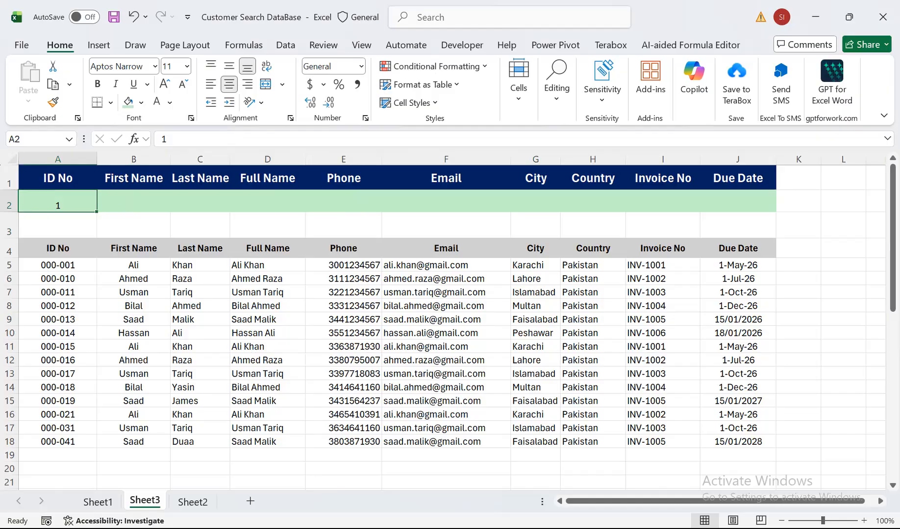
pyautogui.press('Delete')
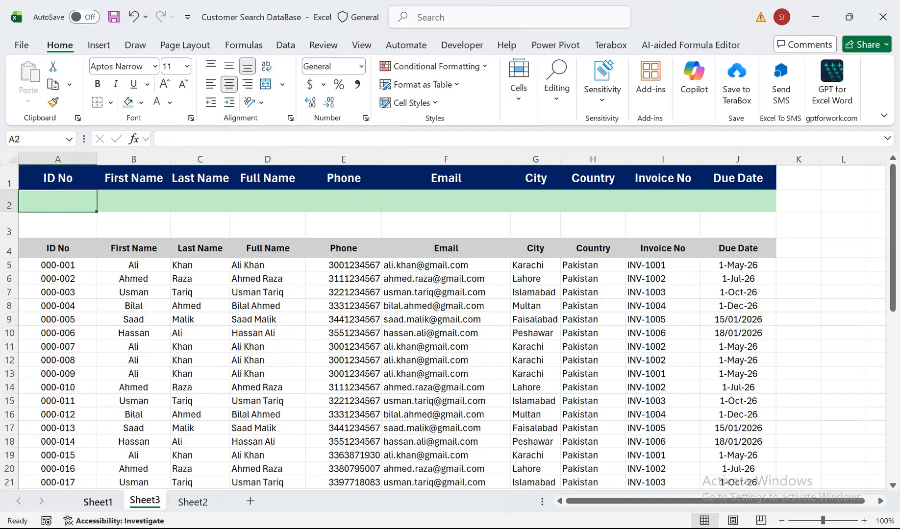
# Create a copy of Sheet1, which holds the source customer data in A1:J43, in a new workbook.
pyautogui.click(97, 501)
pyautogui.click(210, 264)
pyautogui.moveTo(53, 196); pyautogui.dragTo(878, 423)
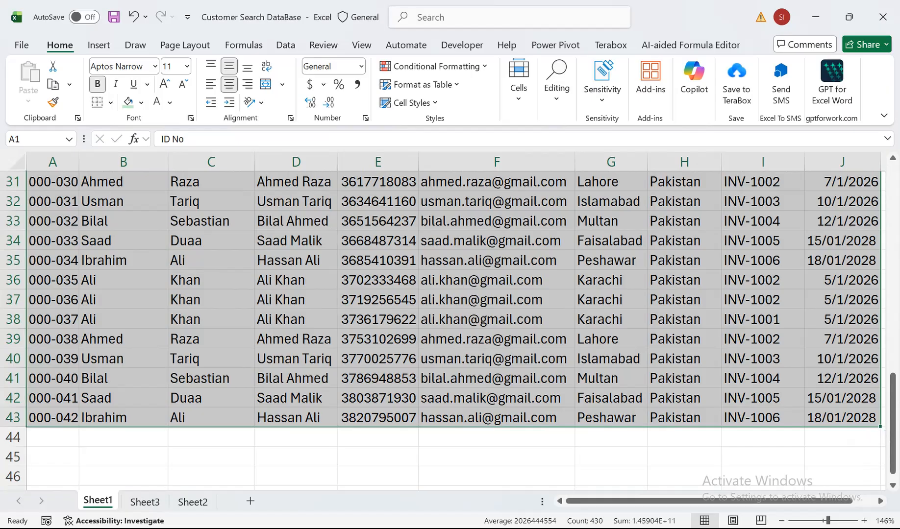
pyautogui.rightClick(97, 500)
pyautogui.click(150, 339)
pyautogui.click(43, 459)
pyautogui.click(238, 282)
pyautogui.click(79, 295)
pyautogui.click(184, 482)
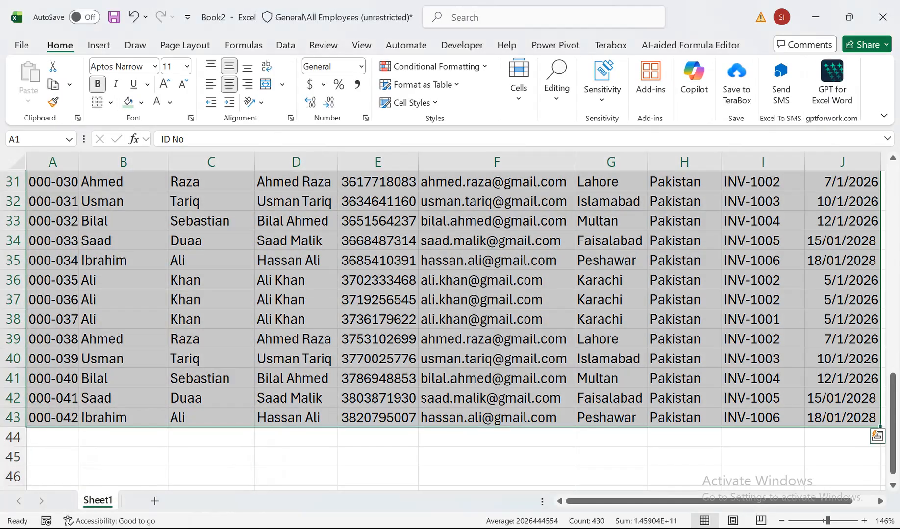
# Look over the copied customer table in the new workbook, examining the header row, the Phone column and the First Name entries.
pyautogui.click(124, 477)
pyautogui.click(123, 489)
pyautogui.moveTo(123, 280); pyautogui.dragTo(124, 157)
pyautogui.click(212, 245)
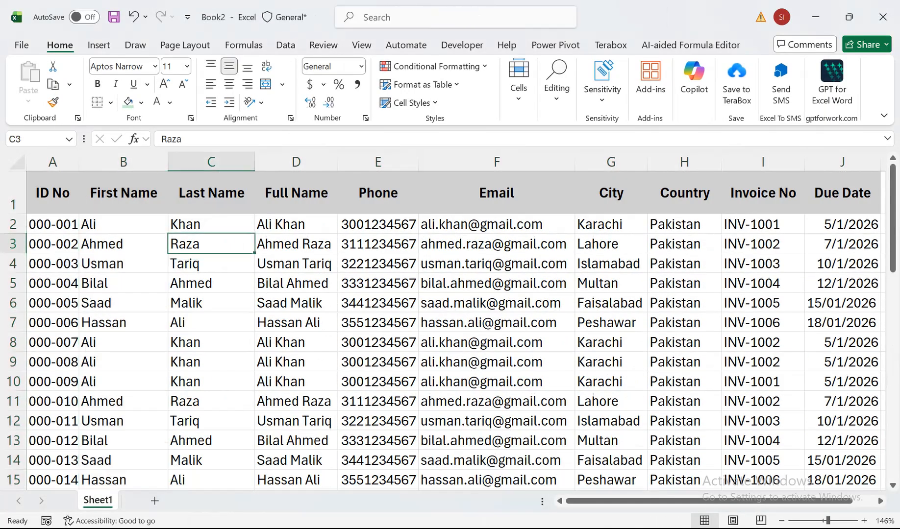
pyautogui.click(124, 193)
pyautogui.press('Right')
pyautogui.press('Right')
pyautogui.press('Right')
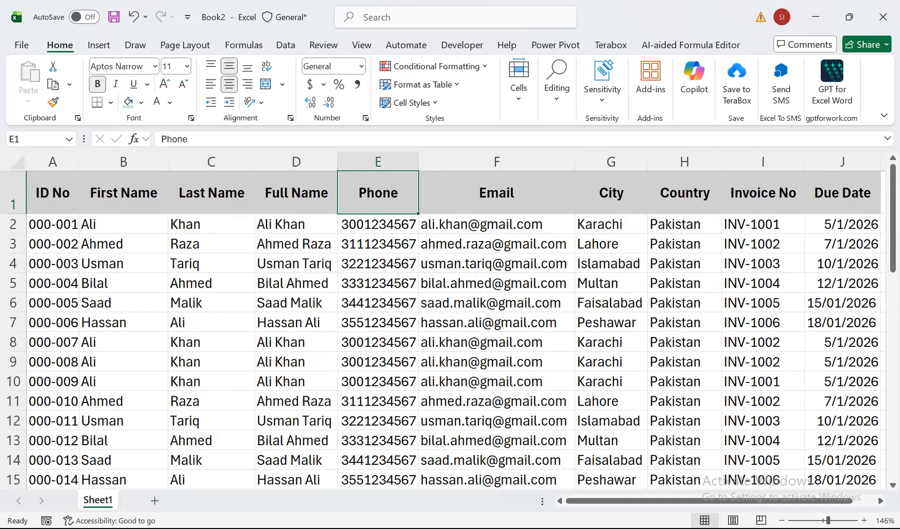
pyautogui.press('Down')
pyautogui.hotkey('shift', 'Down')
pyautogui.hotkey('shift', 'Down')
pyautogui.hotkey('shift', 'Down')
pyautogui.hotkey('shift', 'Down')
pyautogui.hotkey('shift', 'Down')
pyautogui.hotkey('shift', 'Down')
pyautogui.hotkey('shift', 'Down')
pyautogui.hotkey('shift', 'Down')
pyautogui.hotkey('shift', 'Down')
pyautogui.hotkey('shift', 'Down')
pyautogui.hotkey('shift', 'Down')
pyautogui.hotkey('shift', 'Down')
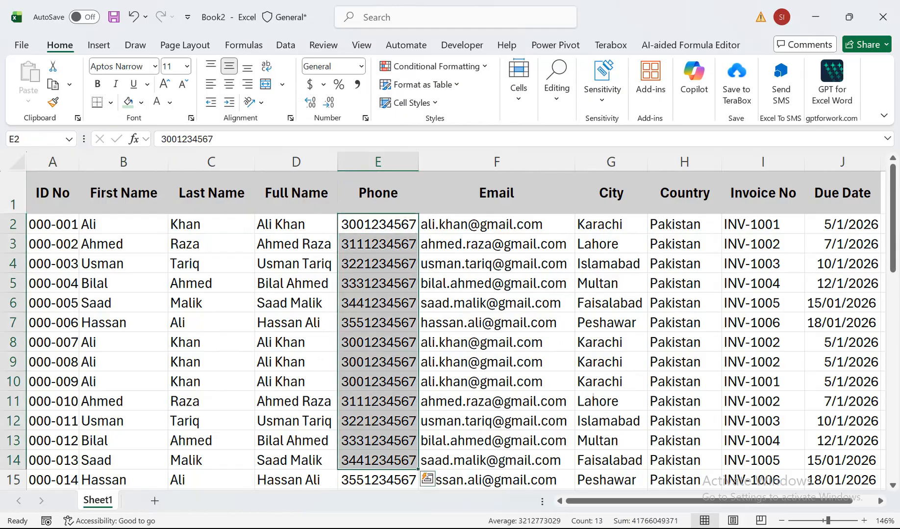
pyautogui.click(124, 441)
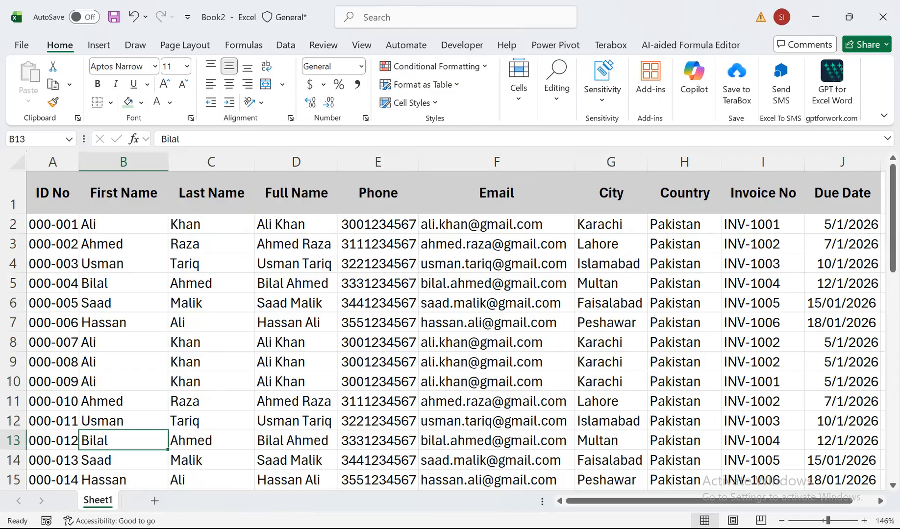
pyautogui.click(124, 401)
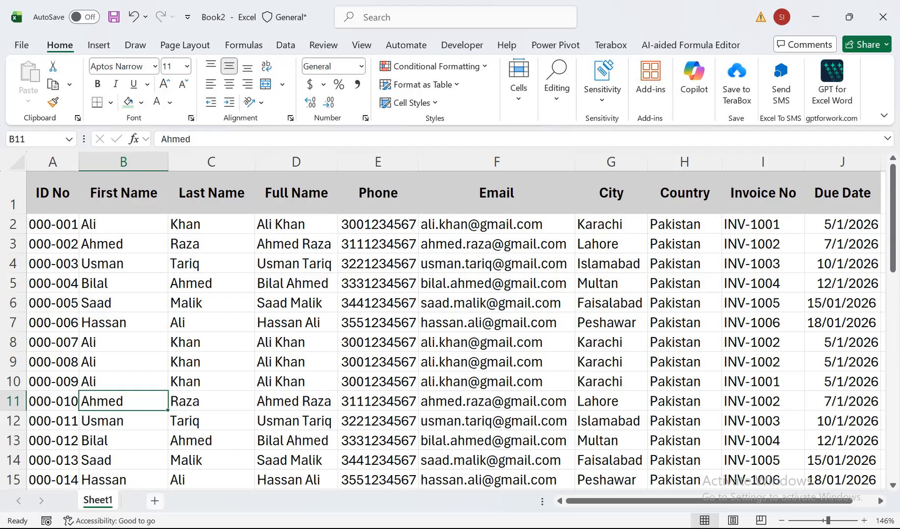
# Add a new sheet and copy the header row A1:J1 from Sheet1 into it, starting at cell A4.
pyautogui.click(155, 500)
pyautogui.click(98, 501)
pyautogui.moveTo(52, 193); pyautogui.dragTo(842, 192)
pyautogui.hotkey('ctrl', 'c')
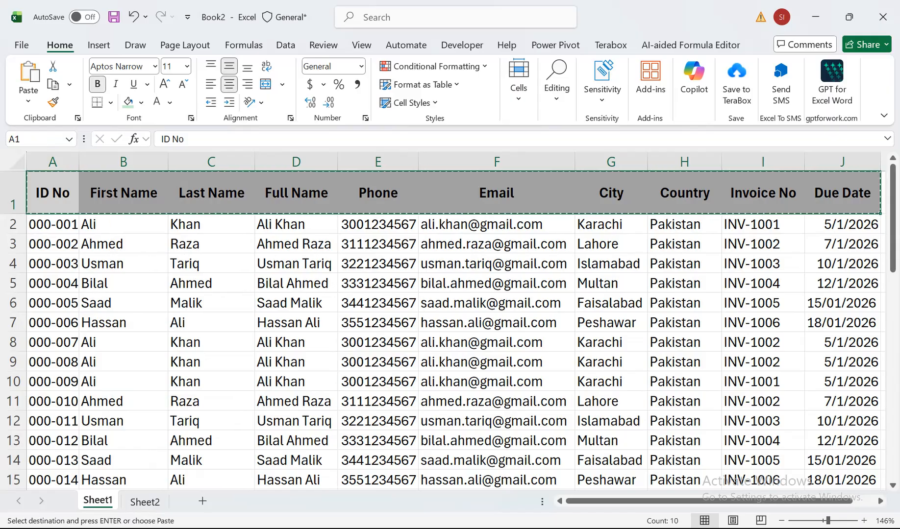
pyautogui.click(145, 502)
pyautogui.click(41, 213)
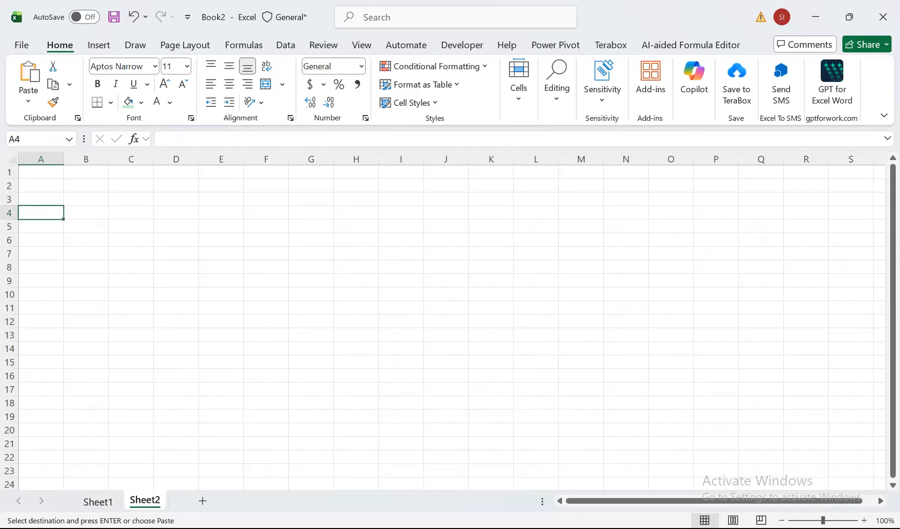
pyautogui.hotkey('ctrl', 'v')
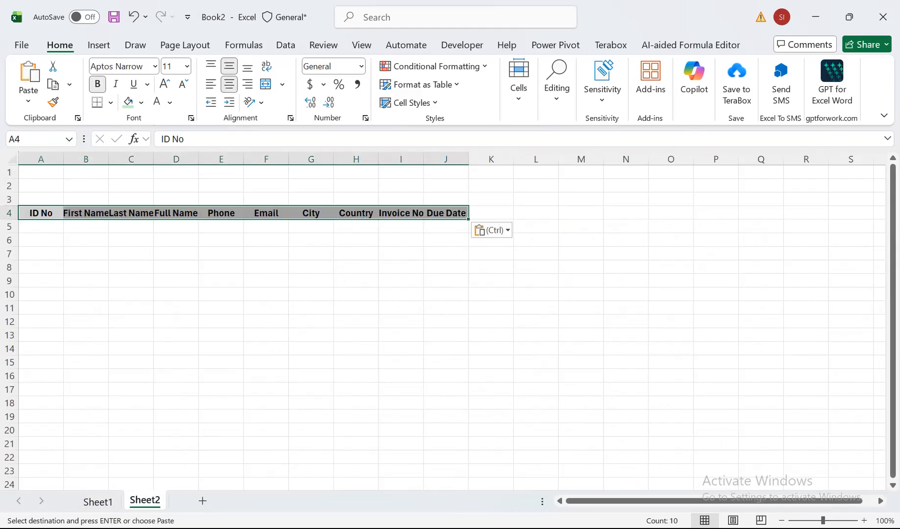
# Apply the source table's column widths to the header row A4:J4 with Paste Special, and make row 4 slightly taller.
pyautogui.hotkey('ctrl', 'alt', 'v')
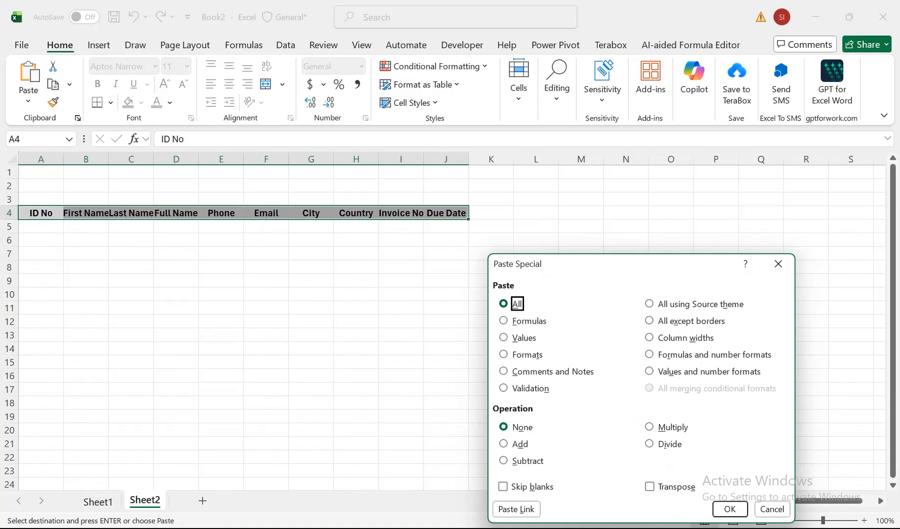
pyautogui.moveTo(613, 264); pyautogui.dragTo(189, 178)
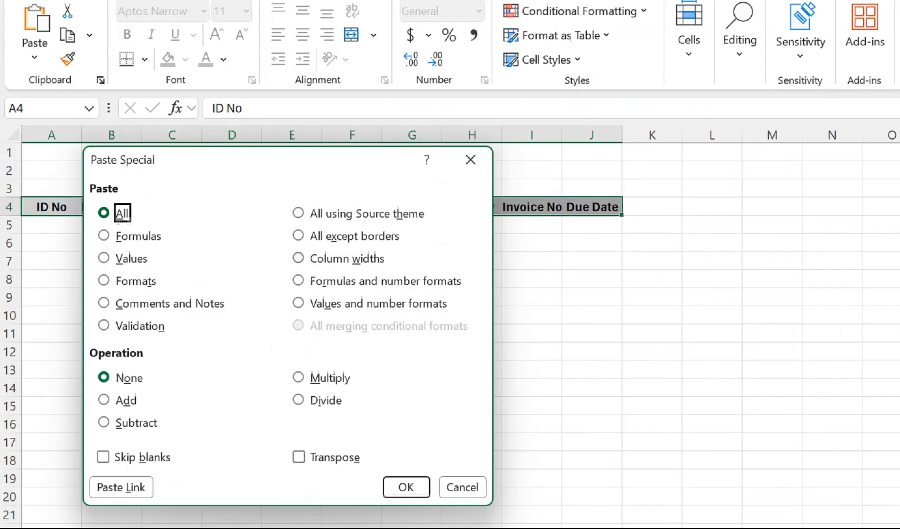
pyautogui.hotkey('alt', 'w')
pyautogui.press('Return')
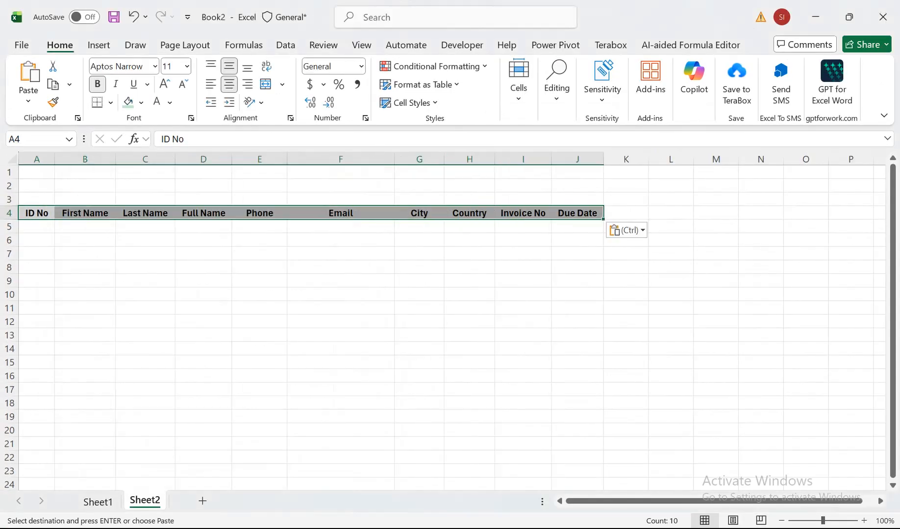
pyautogui.moveTo(823, 521); pyautogui.dragTo(828, 521)
pyautogui.moveTo(15, 253); pyautogui.dragTo(15, 261)
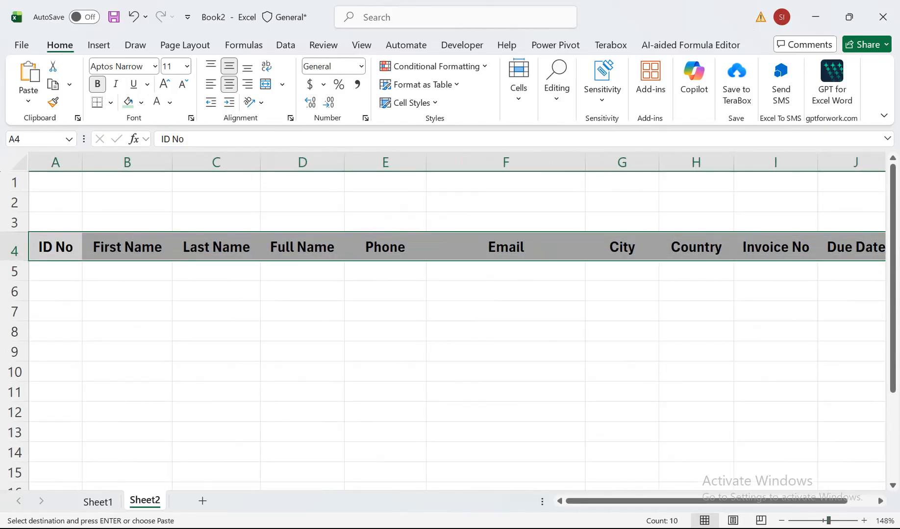
# Insert a blank row at row 2, above the header row on Sheet2.
pyautogui.click(55, 202)
pyautogui.click(15, 202)
pyautogui.rightClick(17, 202)
pyautogui.click(37, 363)
pyautogui.click(56, 222)
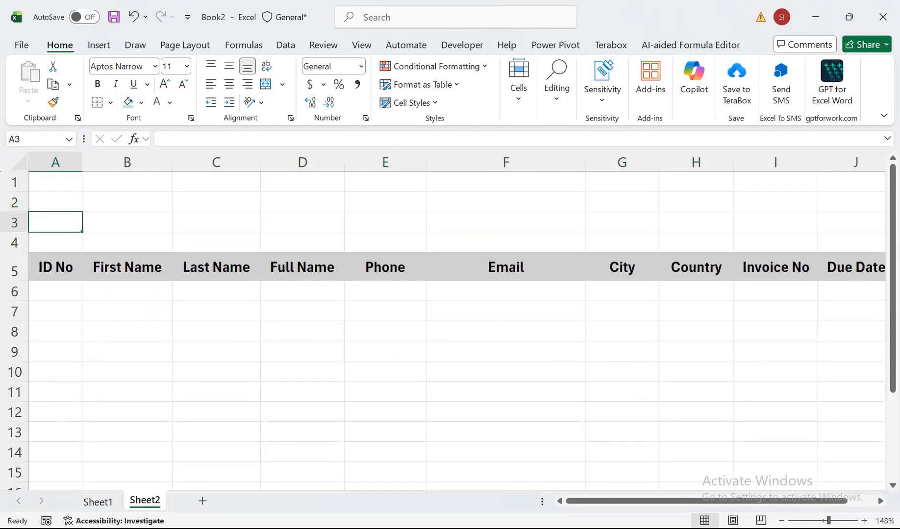
# Copy the header row A5:J5 into row 2, starting at cell A2.
pyautogui.moveTo(55, 267); pyautogui.dragTo(855, 267)
pyautogui.hotkey('ctrl', 'c')
pyautogui.click(56, 202)
pyautogui.hotkey('ctrl', 'v')
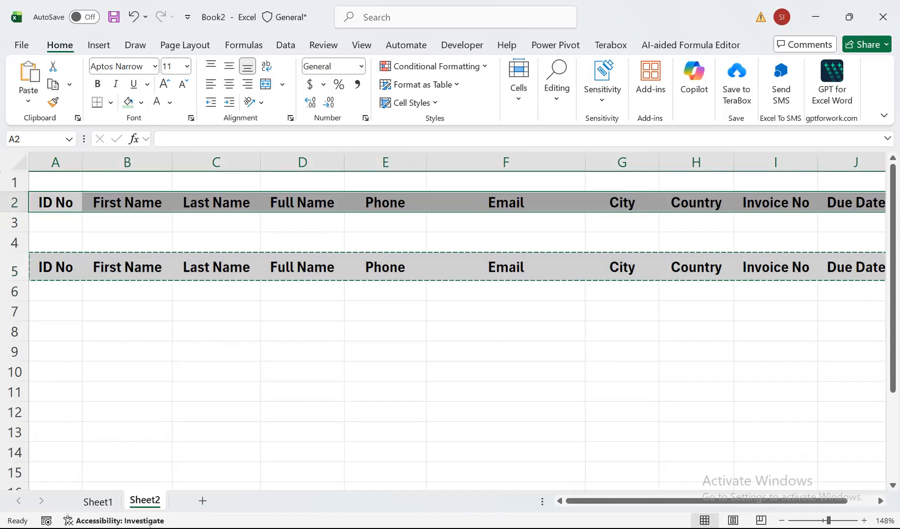
pyautogui.click(56, 223)
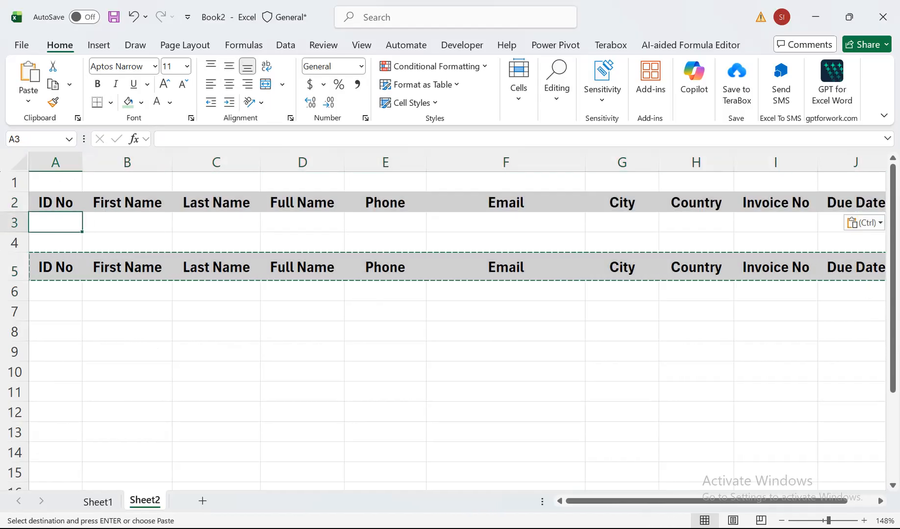
# Widen column A and increase the height of row 2 for the search headers.
pyautogui.moveTo(82, 162); pyautogui.dragTo(99, 163)
pyautogui.moveTo(14, 212); pyautogui.dragTo(15, 228)
pyautogui.click(144, 239)
# Format the search headers in A2:J2 with a black fill and white font.
pyautogui.moveTo(63, 211); pyautogui.dragTo(860, 211)
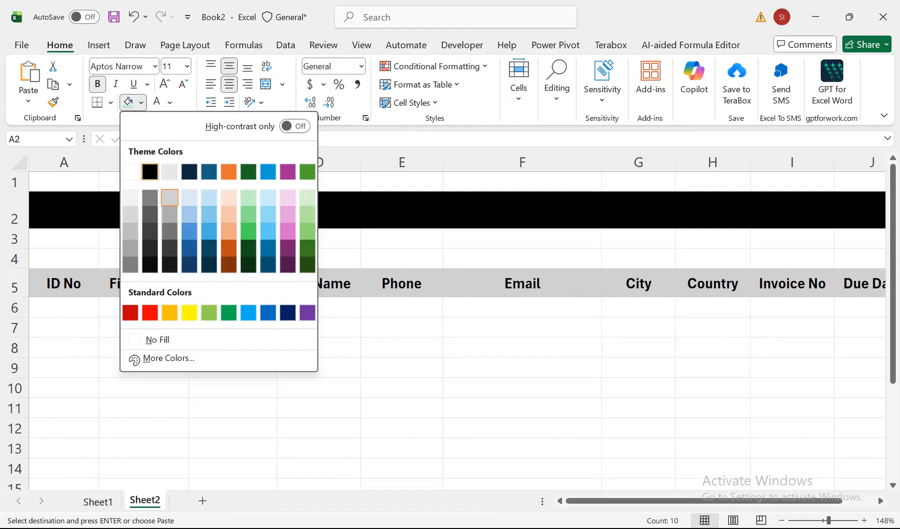
pyautogui.click(150, 172)
pyautogui.click(157, 102)
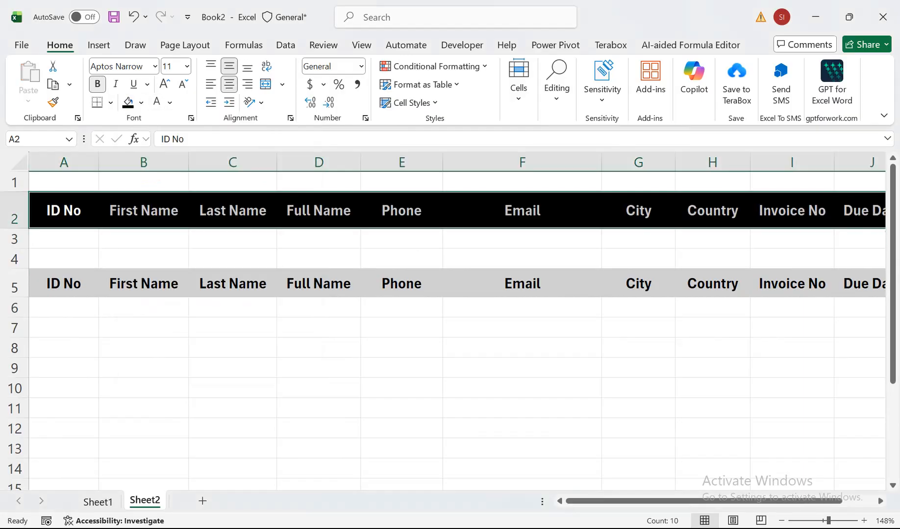
# Fill the criteria row A3:J3 beneath the search headers with light gray.
pyautogui.click(63, 239)
pyautogui.moveTo(63, 239); pyautogui.dragTo(857, 239)
pyautogui.click(141, 102)
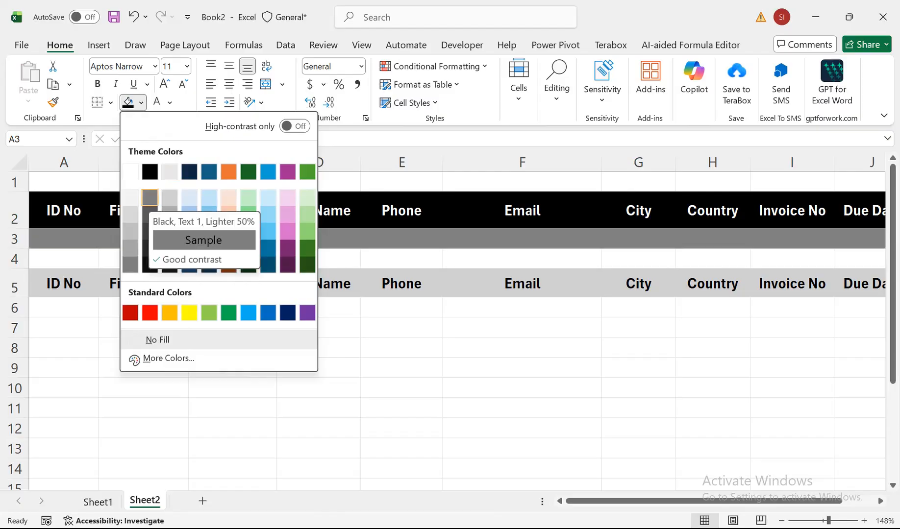
pyautogui.click(169, 198)
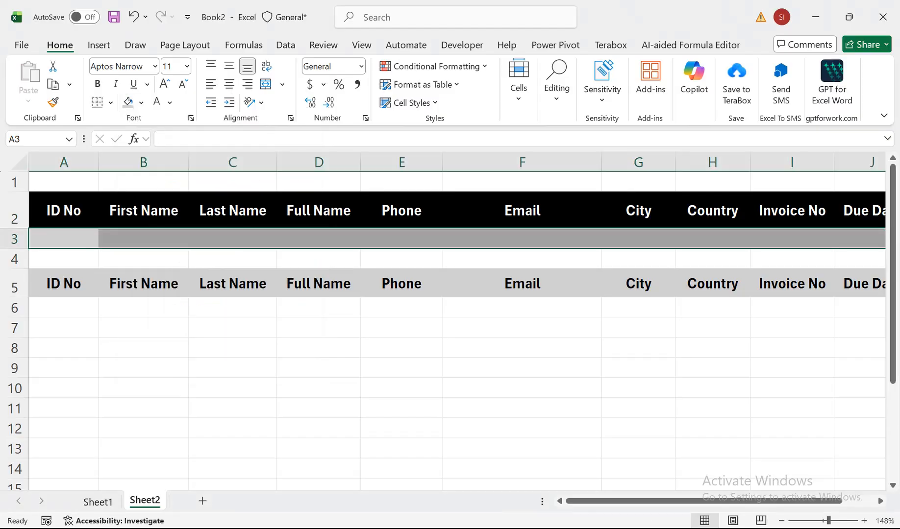
# Fill the results header row A5:J5 with a medium gray one shade darker than the criteria row.
pyautogui.moveTo(64, 284); pyautogui.dragTo(858, 289)
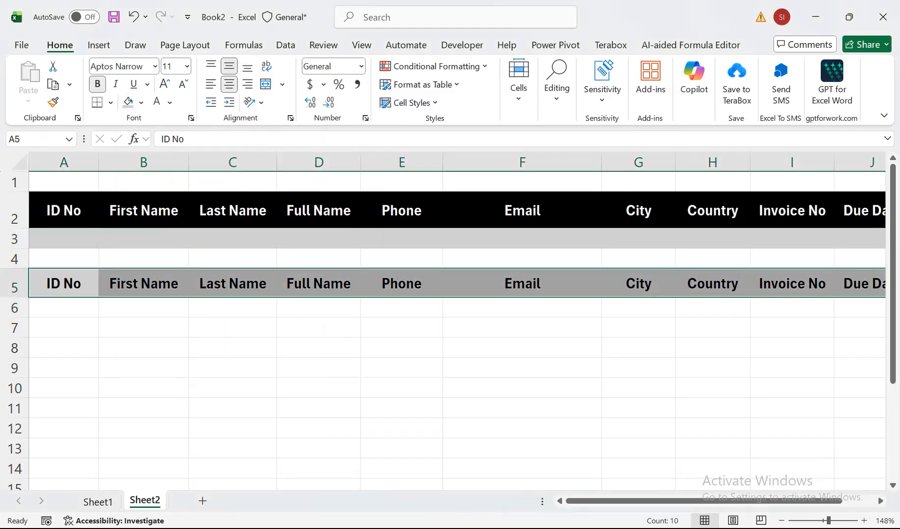
pyautogui.click(141, 102)
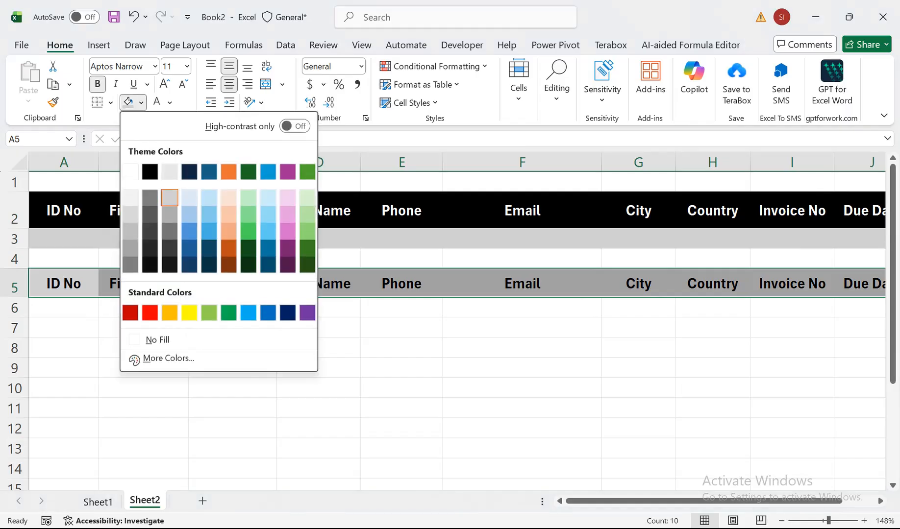
pyautogui.click(169, 214)
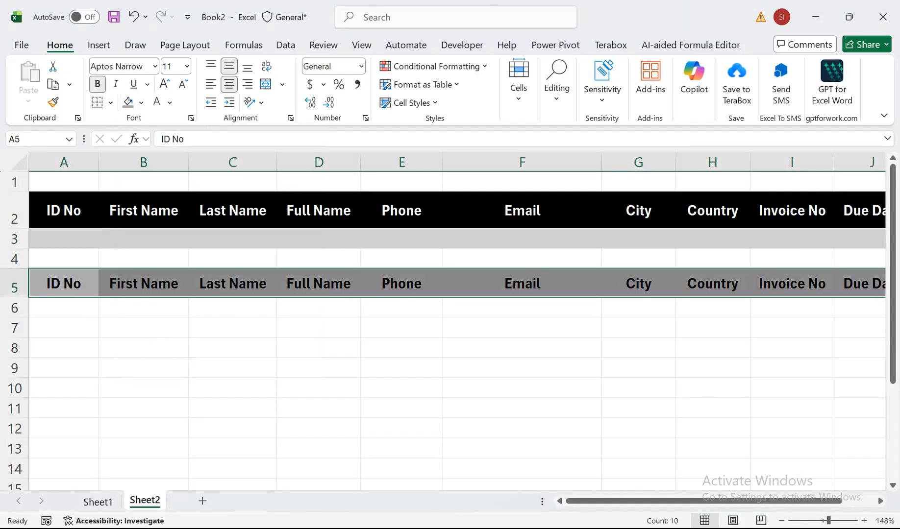
pyautogui.click(64, 308)
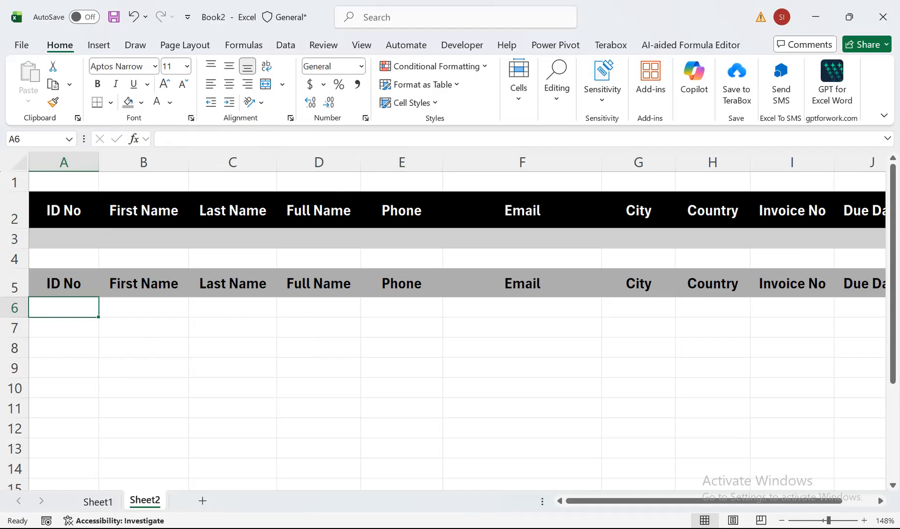
# Select the entire customer table A1:J43 on Sheet1, including its header row.
pyautogui.click(244, 46)
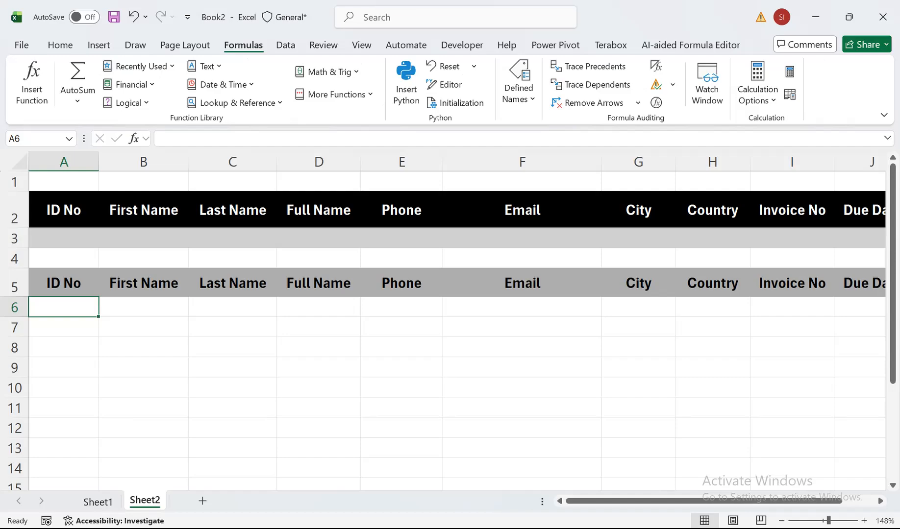
pyautogui.click(99, 502)
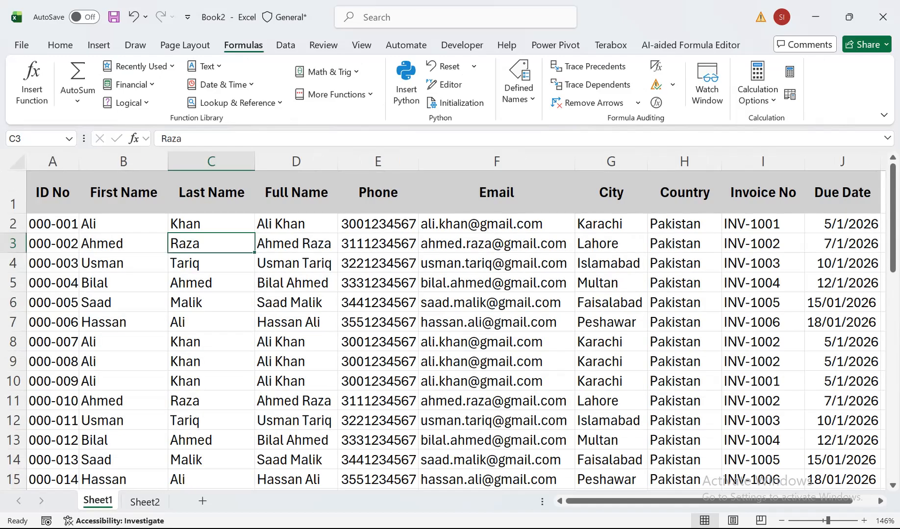
pyautogui.click(52, 192)
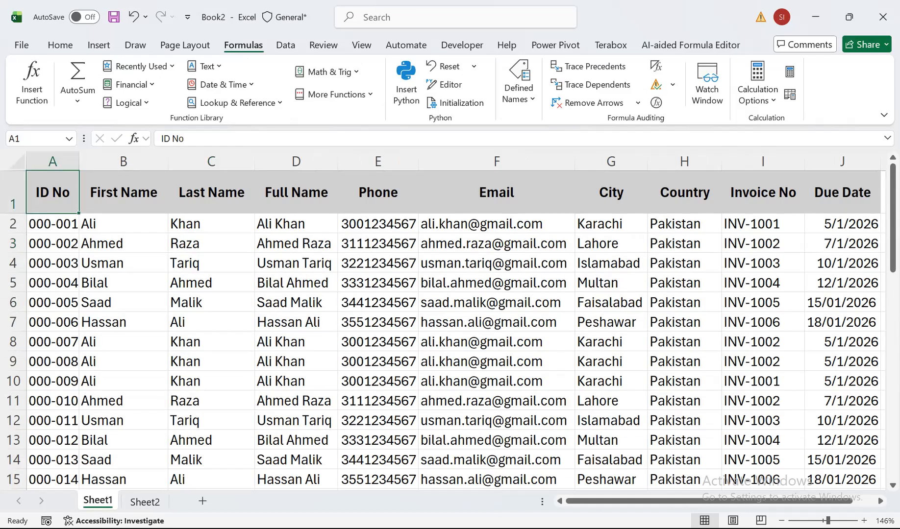
pyautogui.hotkey('ctrl', 'shift', 'Right')
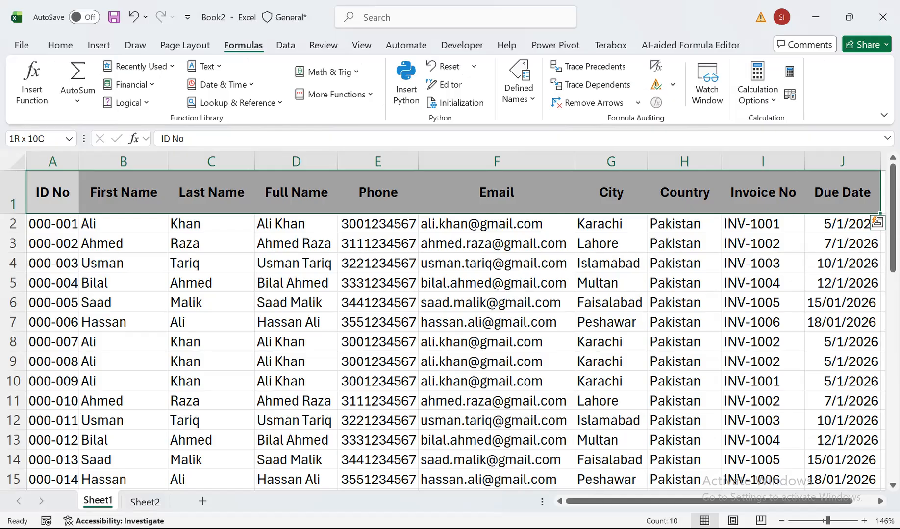
pyautogui.hotkey('ctrl', 'shift', 'Down')
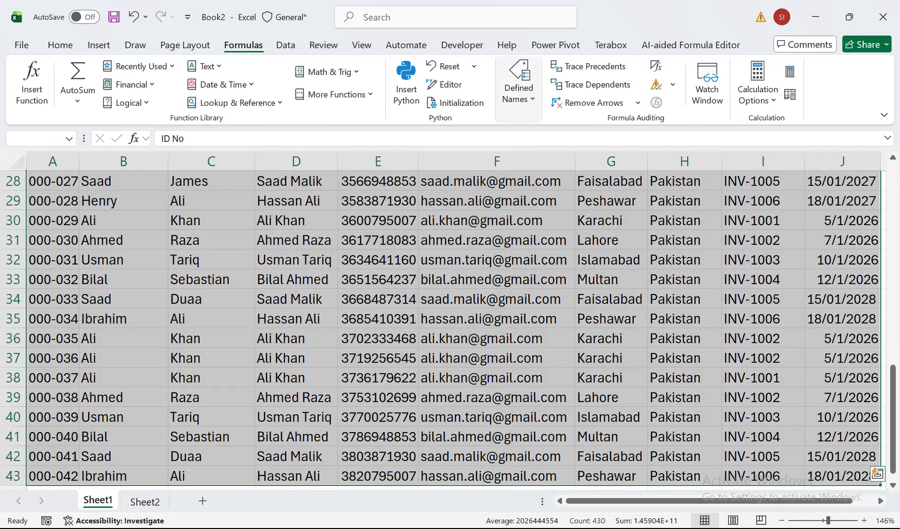
pyautogui.click(519, 89)
pyautogui.click(517, 155)
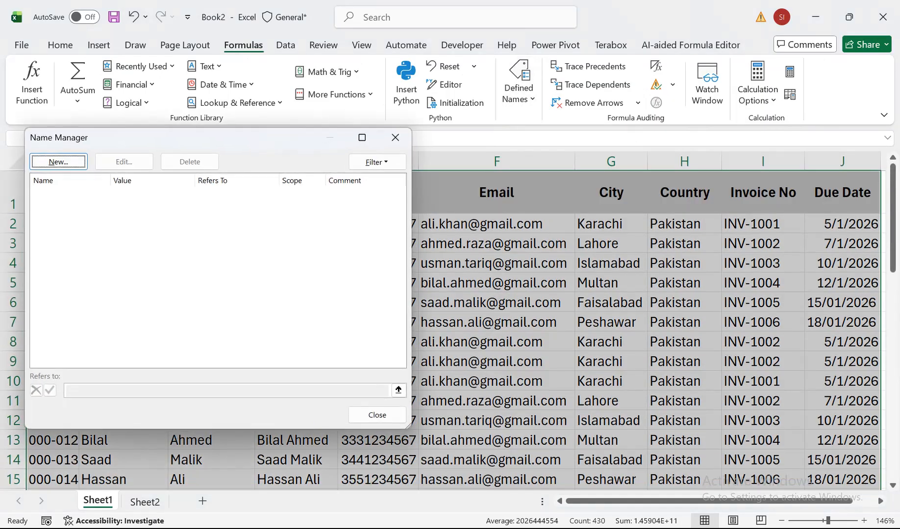
pyautogui.click(395, 137)
# Create named ranges from the selected customer table, using only the top row labels as names.
pyautogui.click(518, 89)
pyautogui.click(519, 90)
pyautogui.click(519, 89)
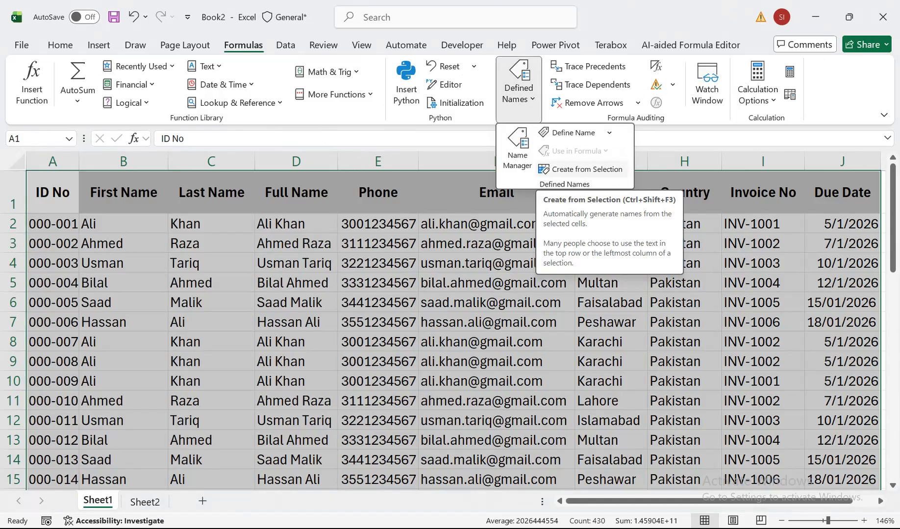
pyautogui.click(582, 169)
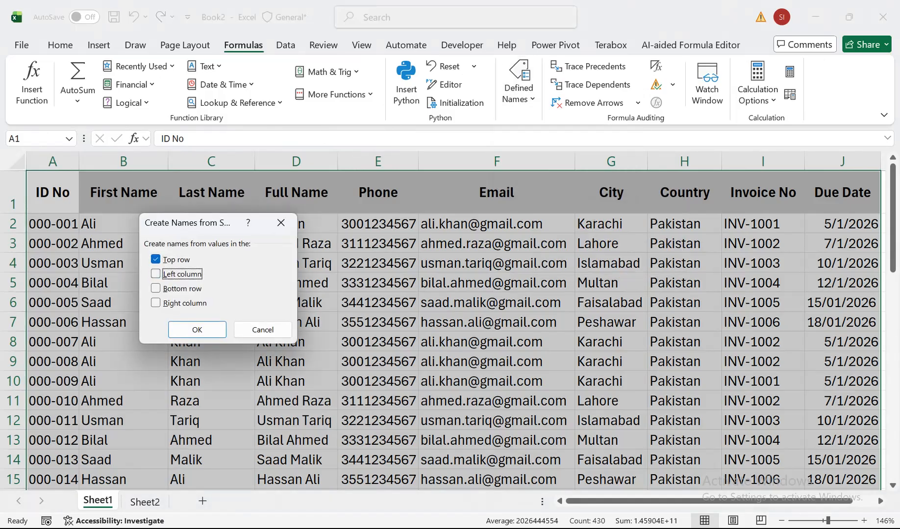
pyautogui.click(197, 329)
pyautogui.click(211, 361)
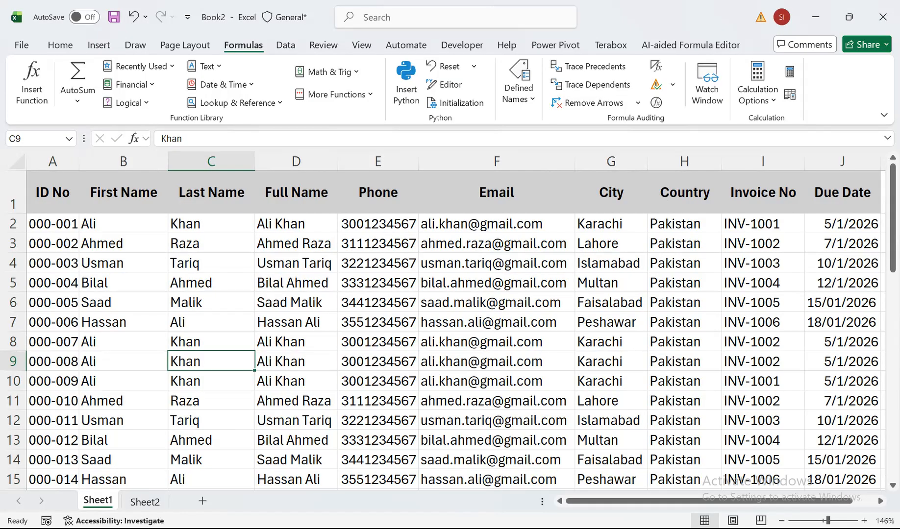
pyautogui.click(124, 440)
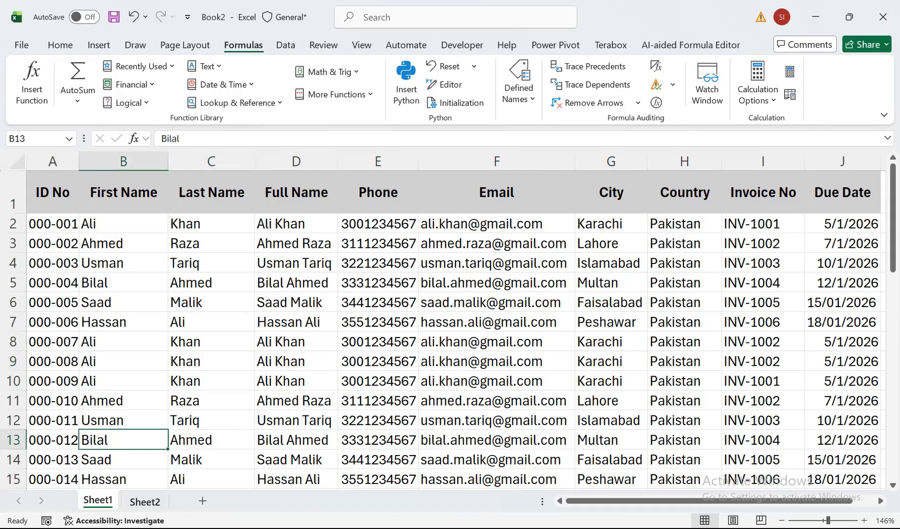
# Begin a FILTER formula in Sheet2 cell A6, leaving the array argument empty and opening a parenthesis for the include condition.
pyautogui.click(145, 501)
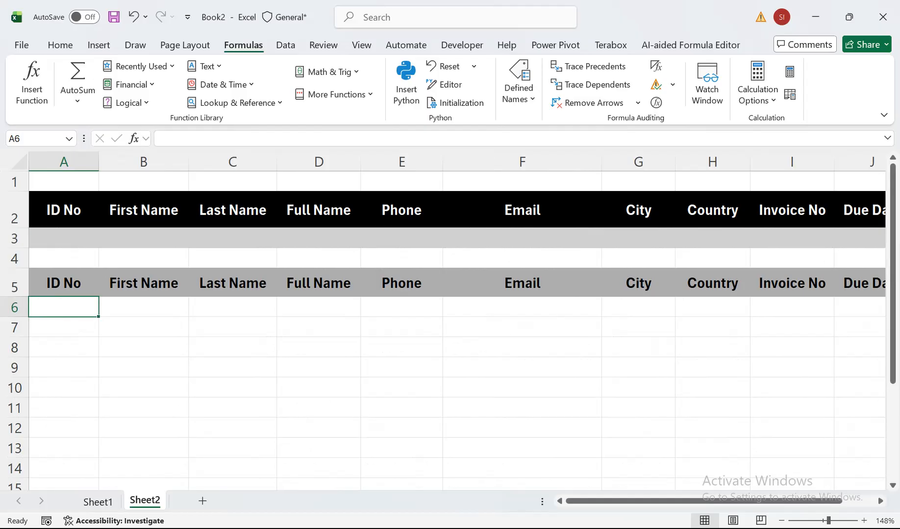
pyautogui.write('=fi')
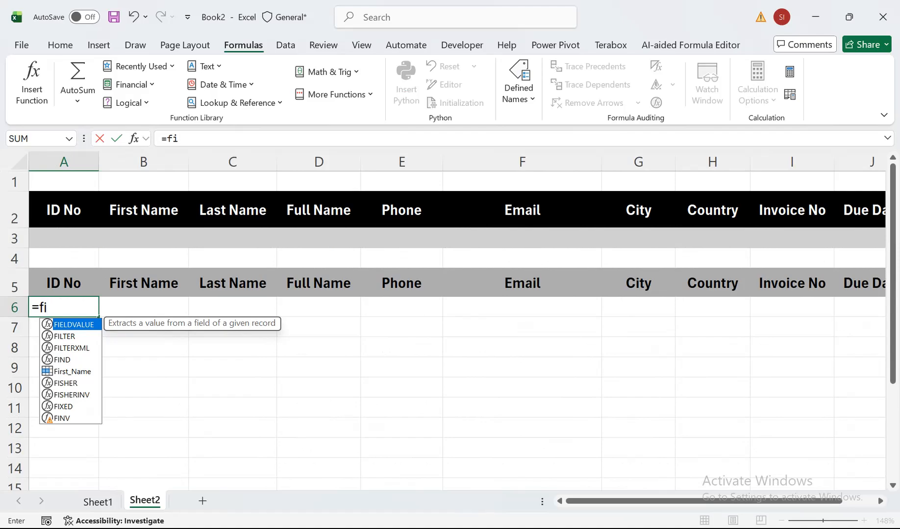
pyautogui.write('l')
pyautogui.press('Tab')
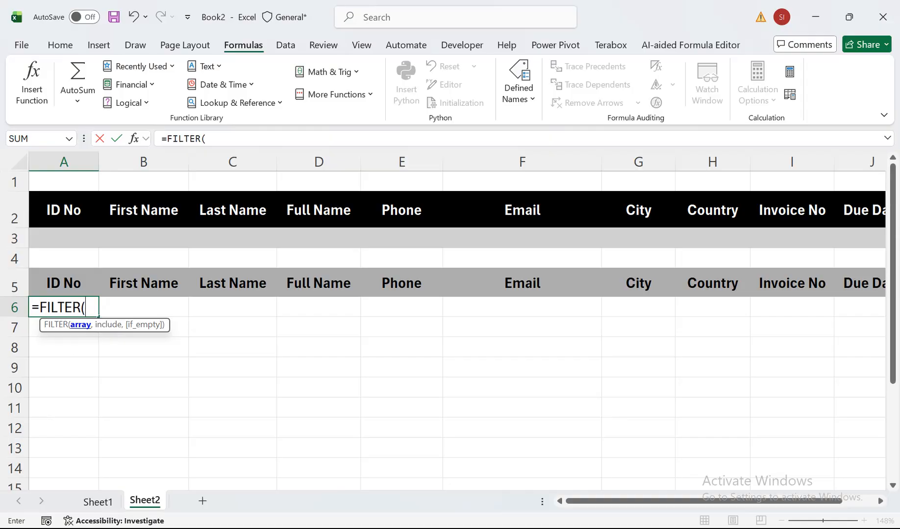
pyautogui.write('(')
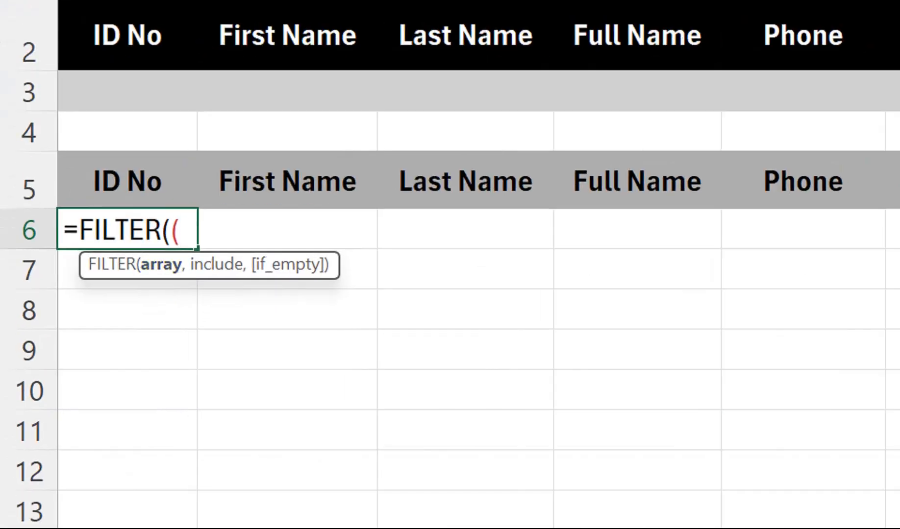
pyautogui.click(86, 308)
pyautogui.write(',')
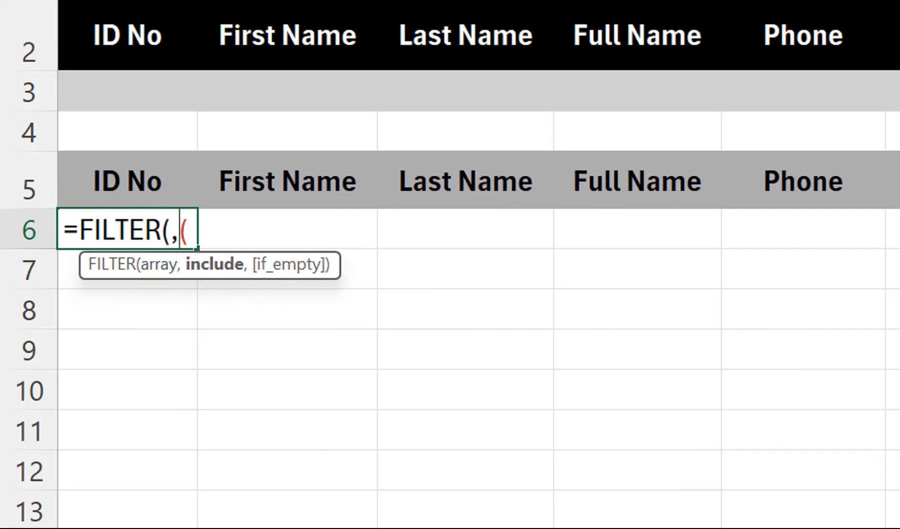
pyautogui.click(189, 230)
# Start the include condition with an ISNUMBER function and nest a SEARCH function inside it.
pyautogui.write('i')
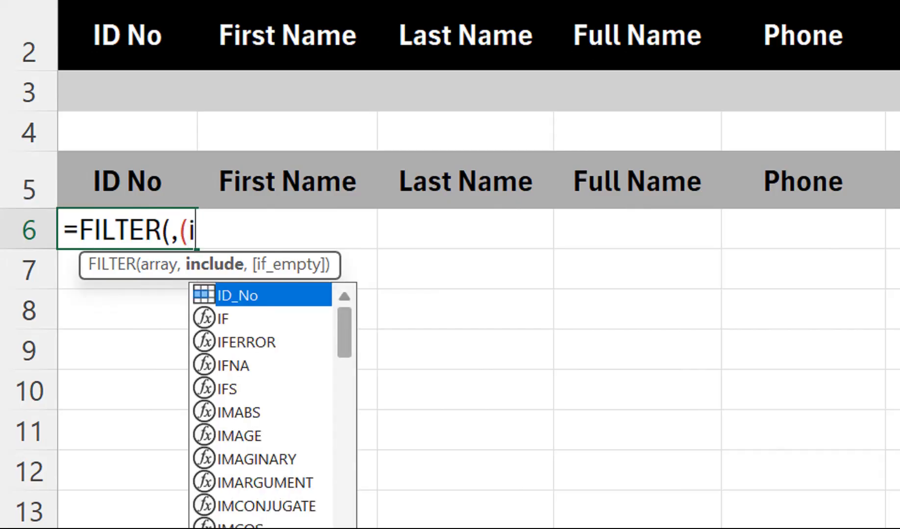
pyautogui.write('sn')
pyautogui.press('Down')
pyautogui.press('Down')
pyautogui.press('Tab')
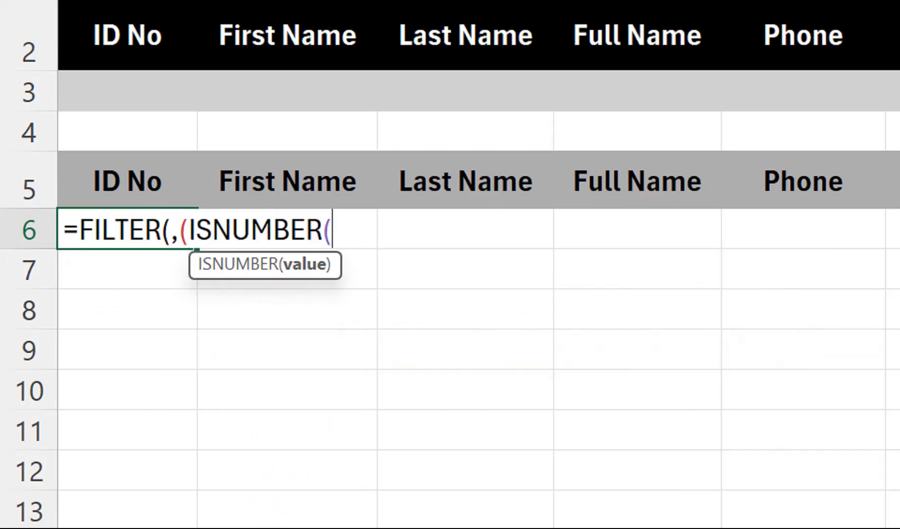
pyautogui.write('sea')
pyautogui.press('Tab')
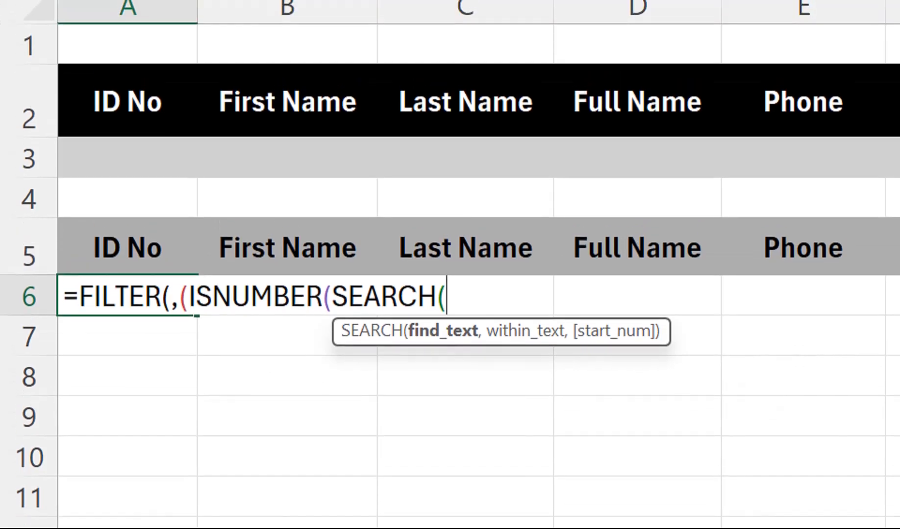
# Set SEARCH to look for cell A3 within the ID_No named range, and close both the SEARCH and ISNUMBER functions.
pyautogui.click(128, 157)
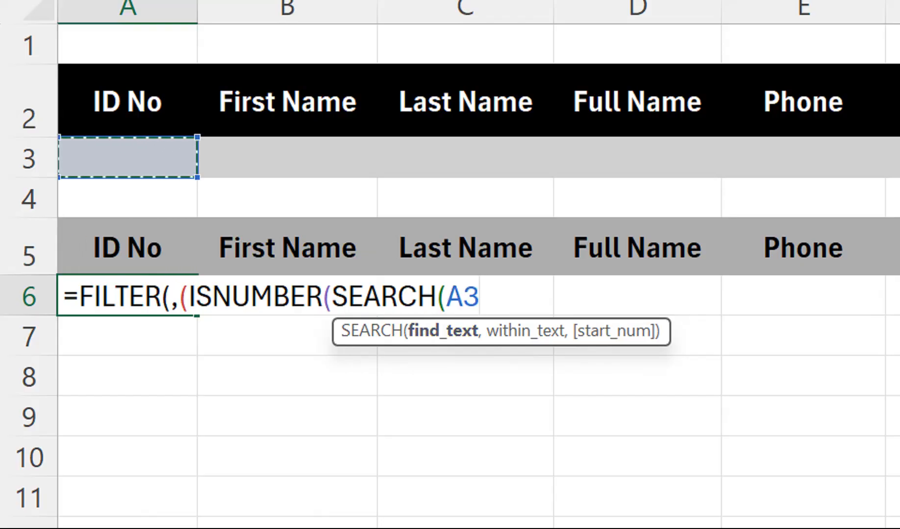
pyautogui.write(',')
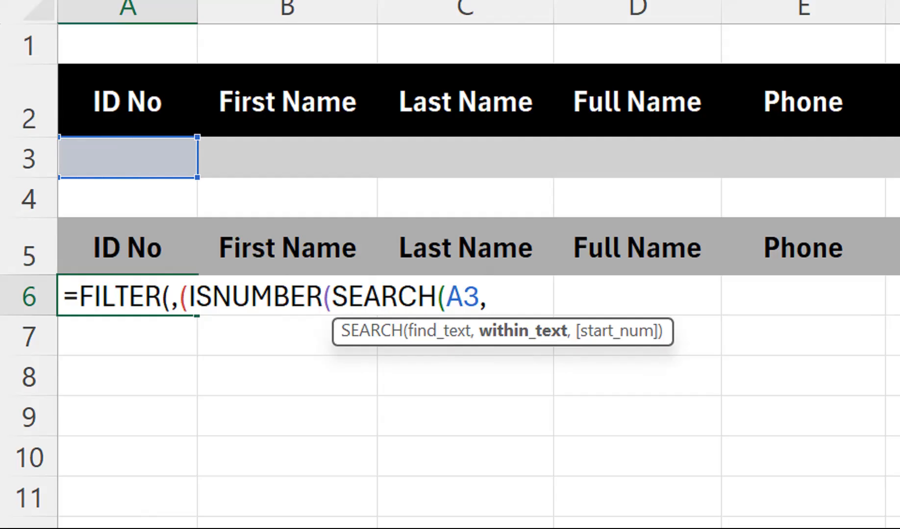
pyautogui.write('id')
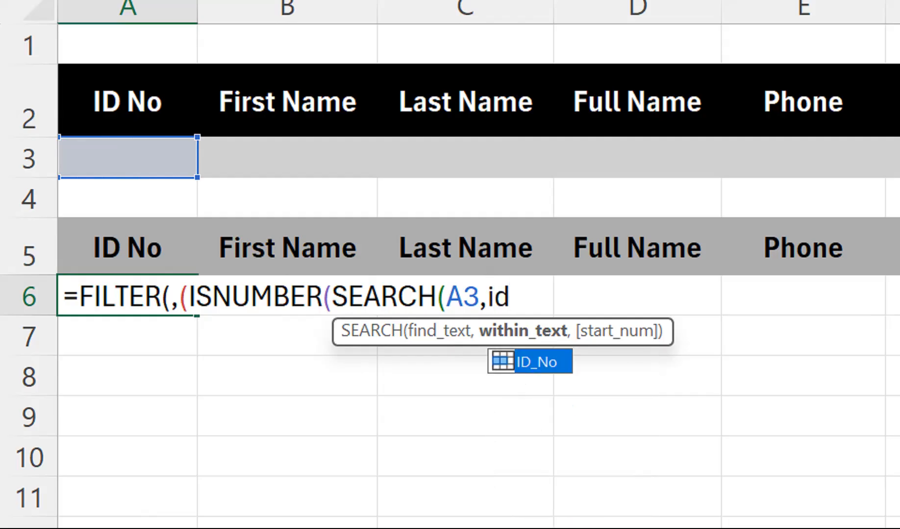
pyautogui.press('Tab')
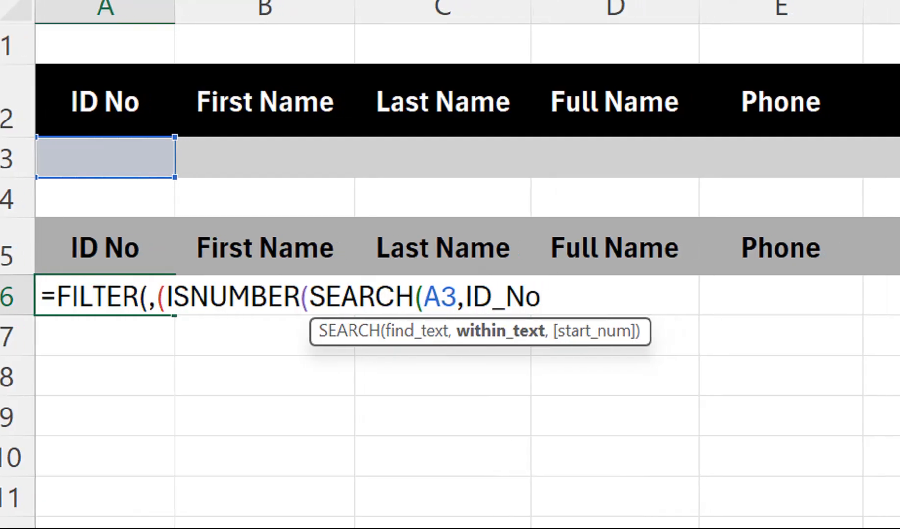
pyautogui.write(')')
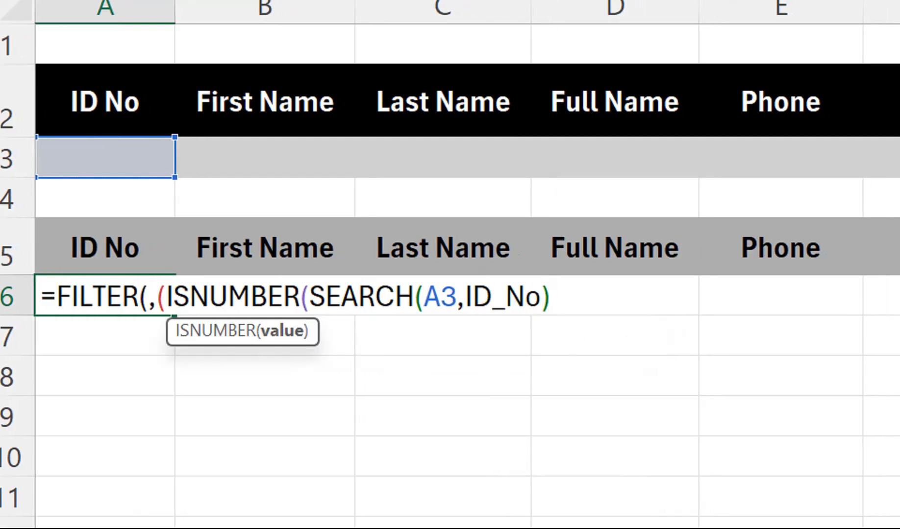
pyautogui.write(') + (')
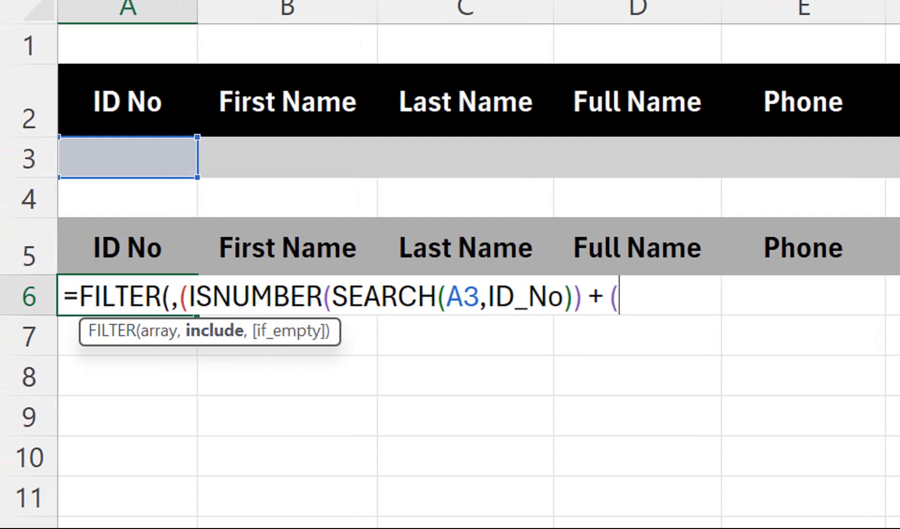
# Extend the ID condition with + (A3="") to allow a blank criterion, followed by a multiplication sign.
pyautogui.click(128, 157)
pyautogui.write('=""')
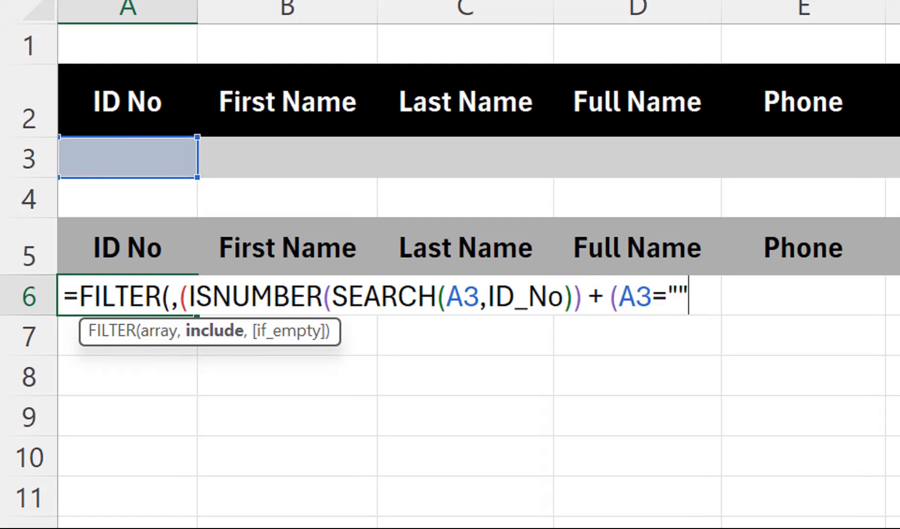
pyautogui.write(') *')
# Place the ID condition on its own line within the FILTER formula and paste a copy of it on the line below.
pyautogui.click(180, 296)
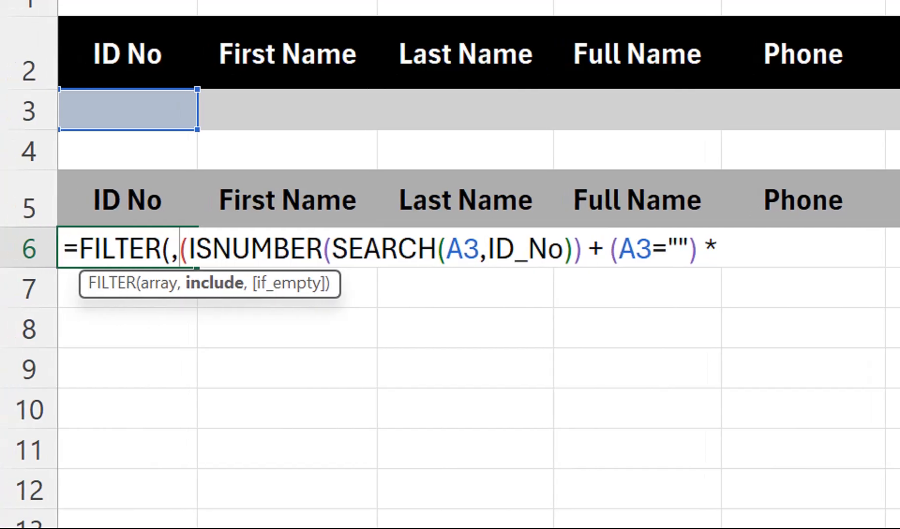
pyautogui.hotkey('alt', 'Return')
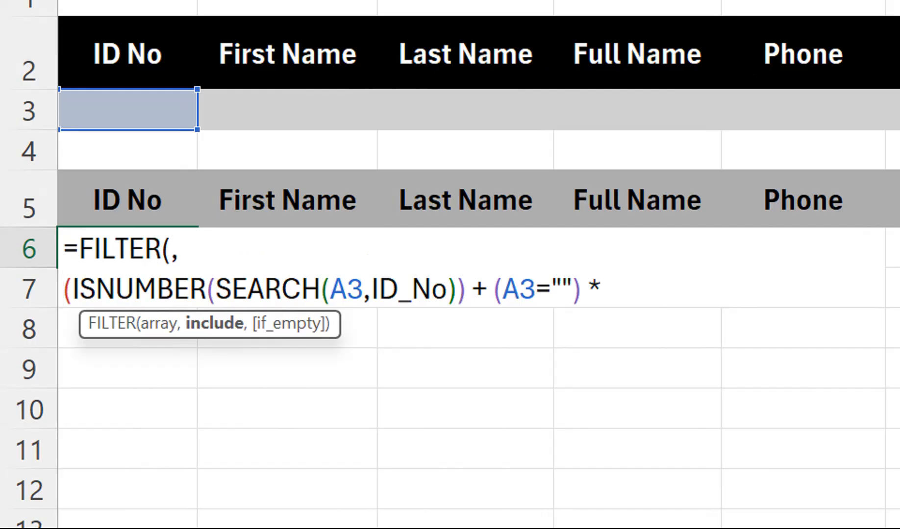
pyautogui.hotkey('shift', 'Right')
pyautogui.hotkey('shift', 'Right')
pyautogui.hotkey('shift', 'Right')
pyautogui.hotkey('shift', 'Right')
pyautogui.hotkey('shift', 'Right')
pyautogui.hotkey('shift', 'Right')
pyautogui.hotkey('shift', 'Right')
pyautogui.hotkey('shift', 'Right')
pyautogui.hotkey('shift', 'Right')
pyautogui.hotkey('shift', 'Right')
pyautogui.hotkey('shift', 'Right')
pyautogui.hotkey('shift', 'Right')
pyautogui.hotkey('shift', 'Right')
pyautogui.hotkey('shift', 'Right')
pyautogui.hotkey('shift', 'Right')
pyautogui.hotkey('shift', 'Right')
pyautogui.hotkey('shift', 'Right')
pyautogui.hotkey('shift', 'Right')
pyautogui.hotkey('shift', 'Right')
pyautogui.hotkey('shift', 'Right')
pyautogui.hotkey('shift', 'Right')
pyautogui.hotkey('shift', 'Right')
pyautogui.hotkey('shift', 'Right')
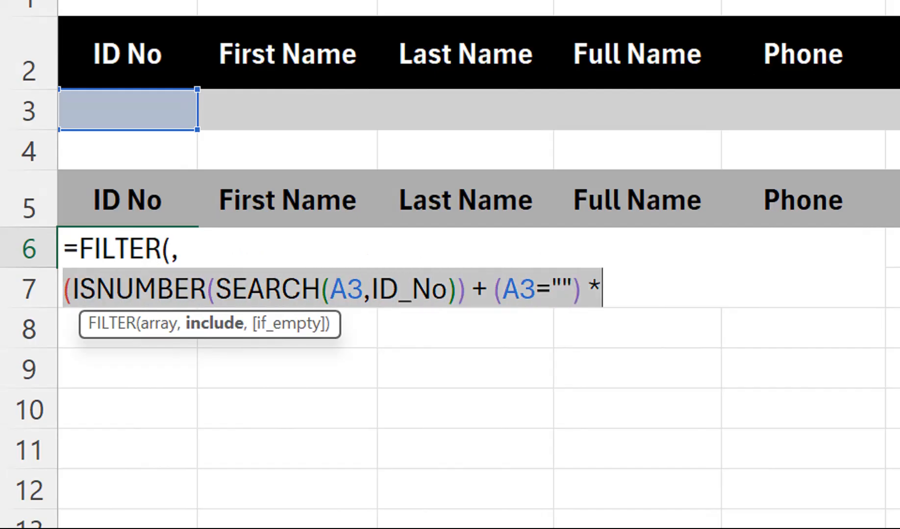
pyautogui.press('Right')
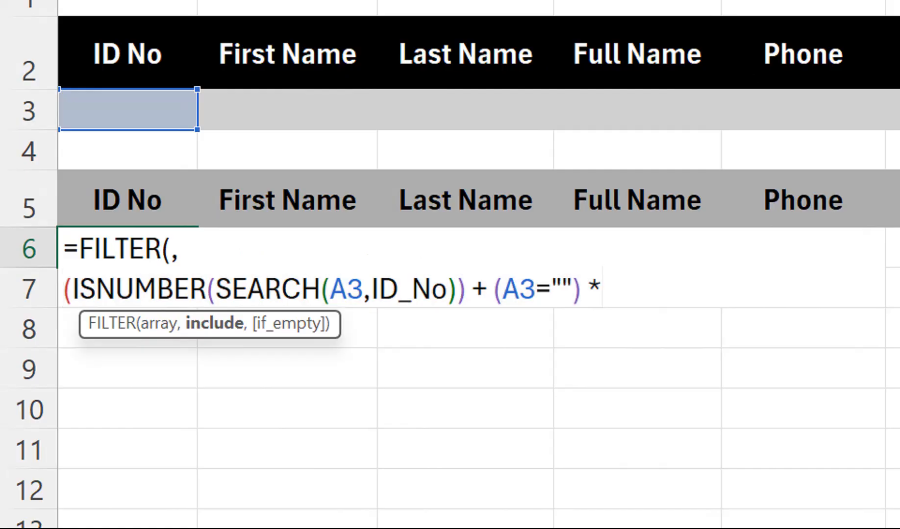
pyautogui.hotkey('alt', 'Return')
pyautogui.hotkey('ctrl', 'v')
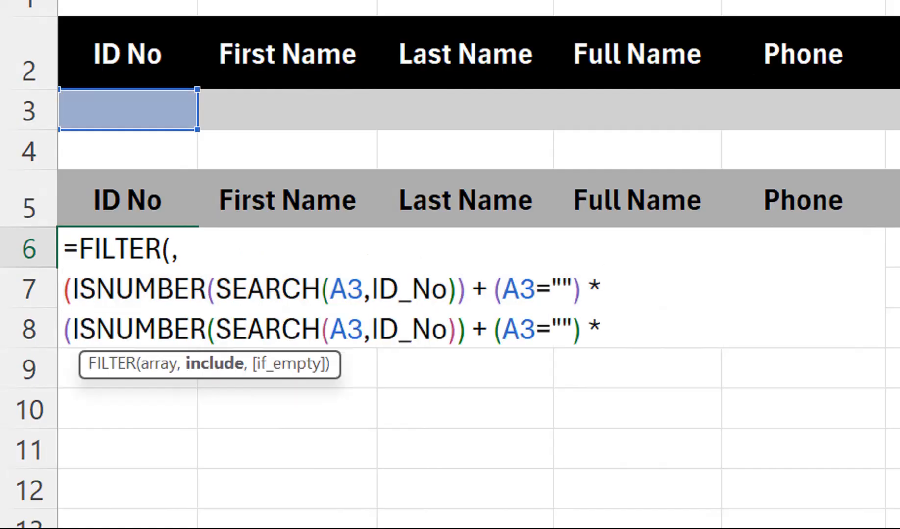
# Paste further copies of the ID condition on separate lines until the formula holds 13 condition lines.
pyautogui.hotkey('alt', 'Return')
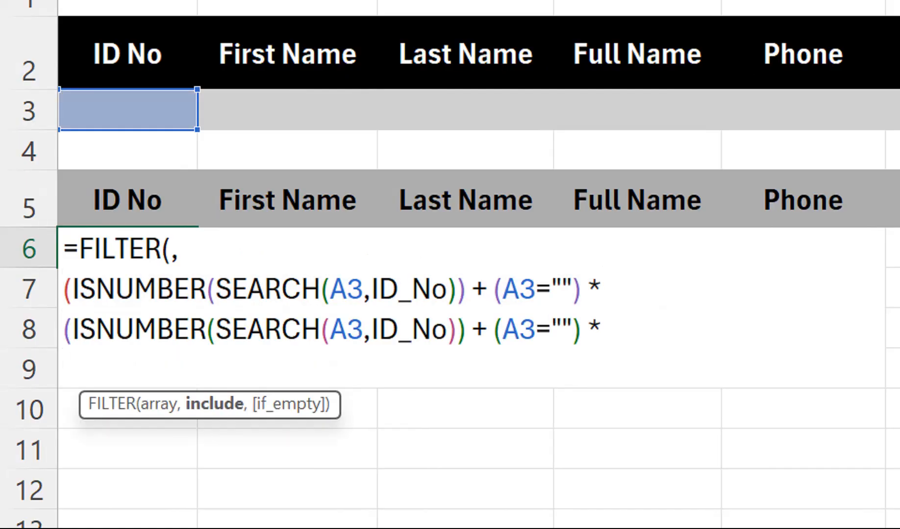
pyautogui.hotkey('ctrl', 'v')
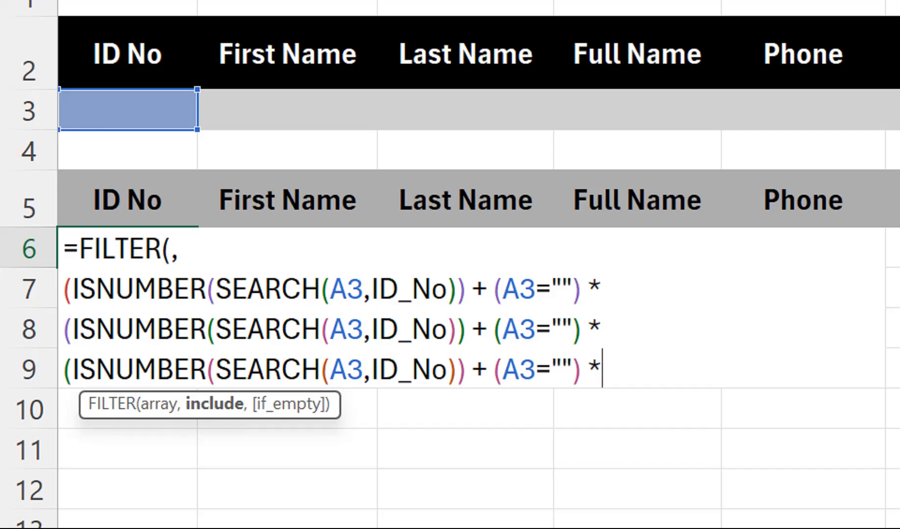
pyautogui.hotkey('alt', 'Return')
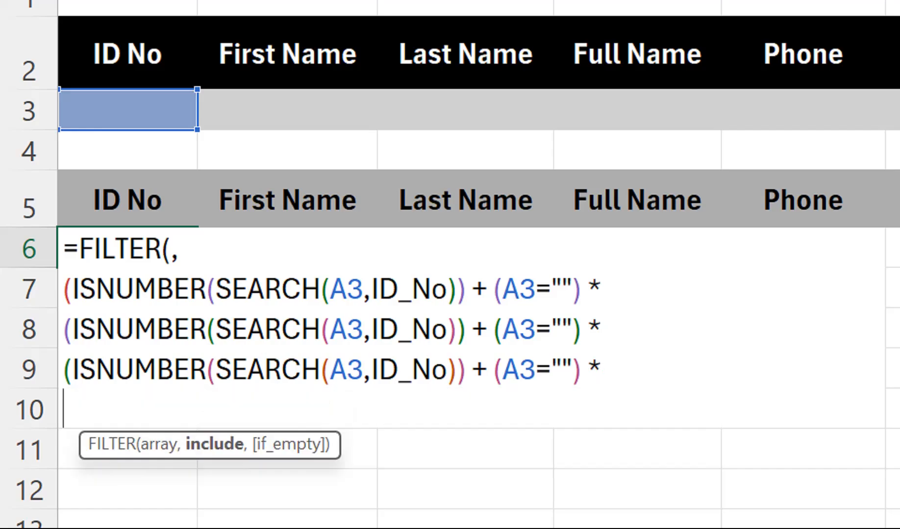
pyautogui.hotkey('ctrl', 'v')
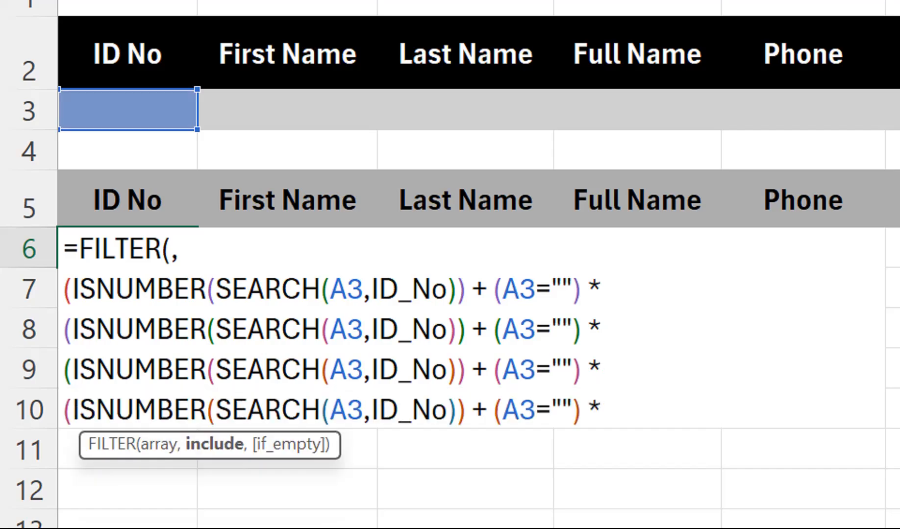
pyautogui.hotkey('alt', 'Return')
pyautogui.hotkey('ctrl', 'v')
pyautogui.hotkey('ctrl', 'v')
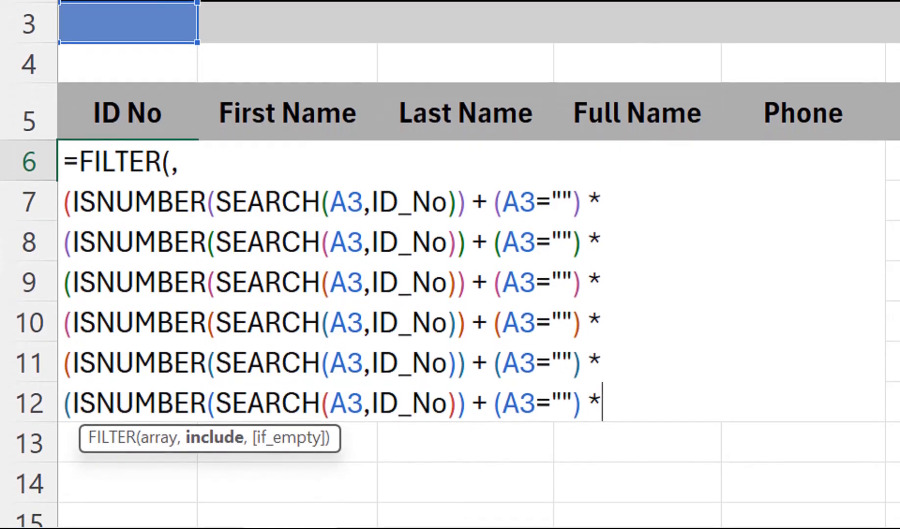
pyautogui.hotkey('alt', 'Return')
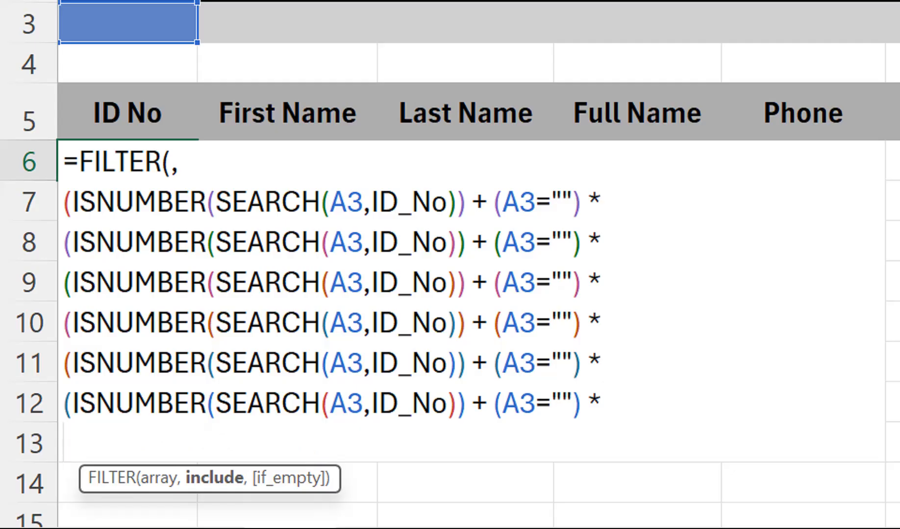
pyautogui.hotkey('ctrl', 'v')
pyautogui.hotkey('alt', 'Return')
pyautogui.hotkey('ctrl', 'v')
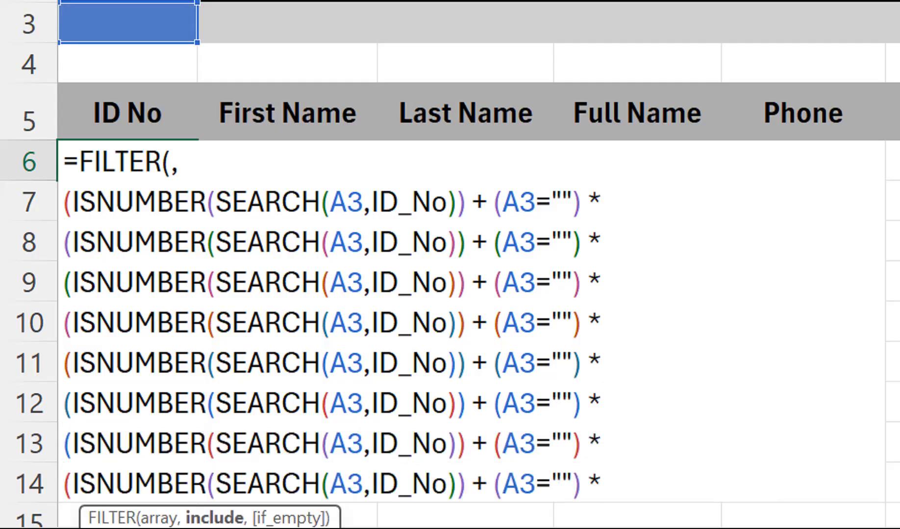
pyautogui.hotkey('alt', 'Return')
pyautogui.hotkey('ctrl', 'v')
pyautogui.hotkey('alt', 'Return')
pyautogui.hotkey('ctrl', 'v')
pyautogui.hotkey('alt', 'Return')
pyautogui.hotkey('ctrl', 'v')
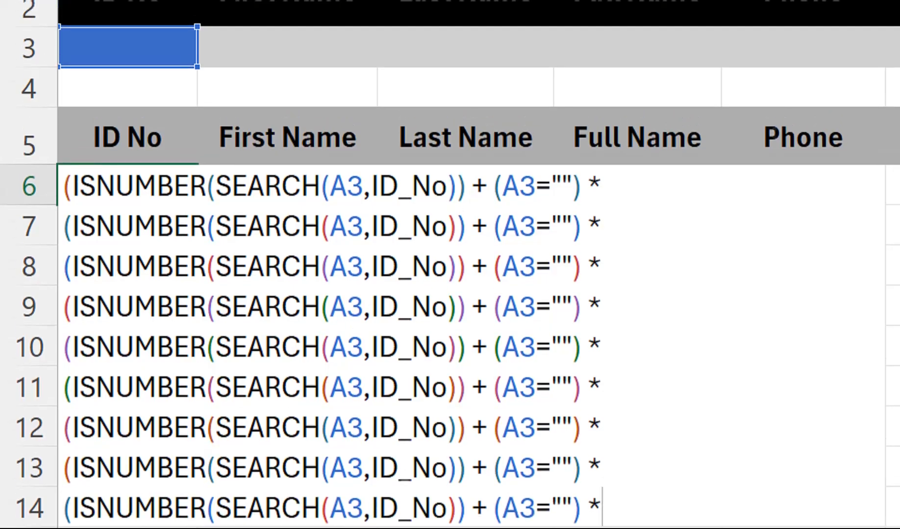
# Expand and enlarge the formula bar enough to display every line of the FILTER formula.
pyautogui.hotkey('ctrl', 'shift', 'u')
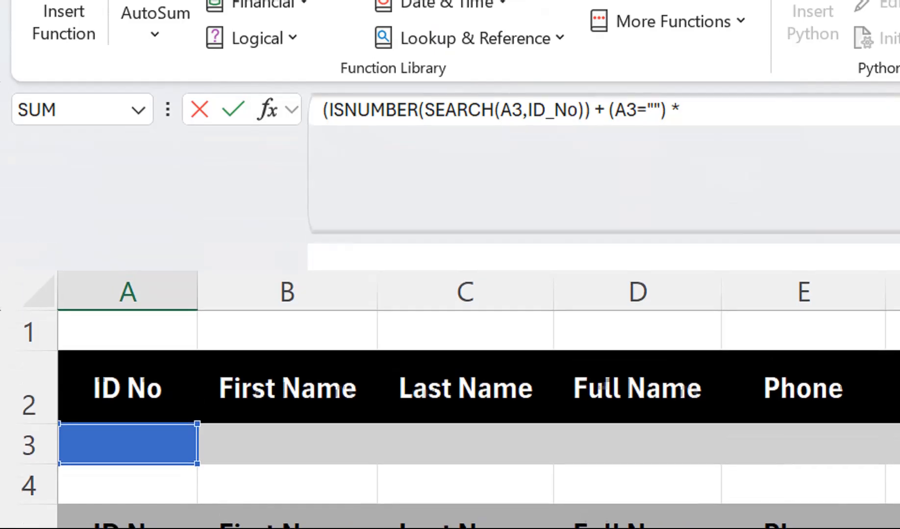
pyautogui.moveTo(490, 374); pyautogui.dragTo(490, 510)
pyautogui.moveTo(567, 115); pyautogui.dragTo(402, 7)
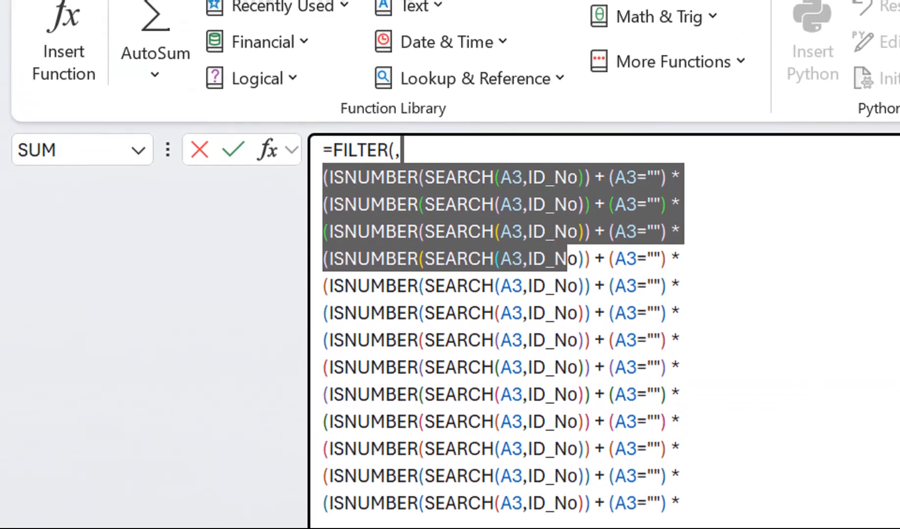
pyautogui.click(425, 88)
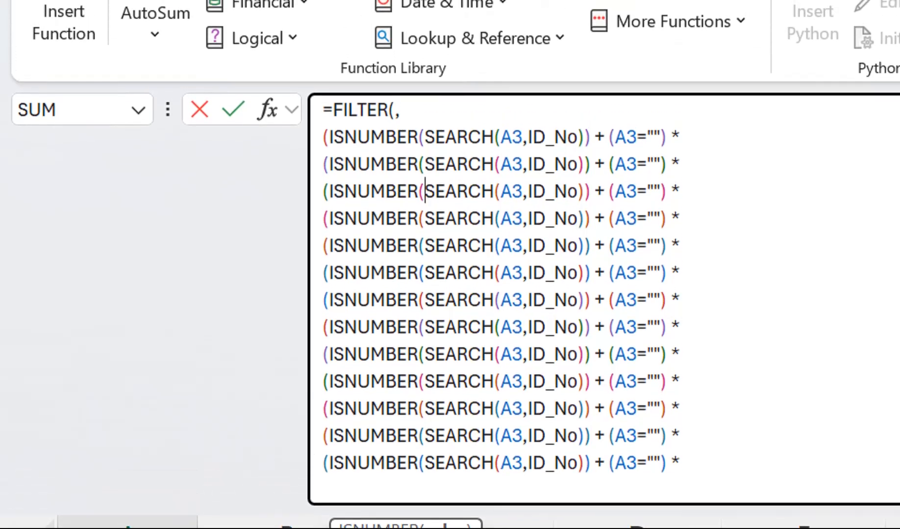
# Make the second condition's SEARCH look for cell B3 within the First_Name named range.
pyautogui.doubleClick(514, 164)
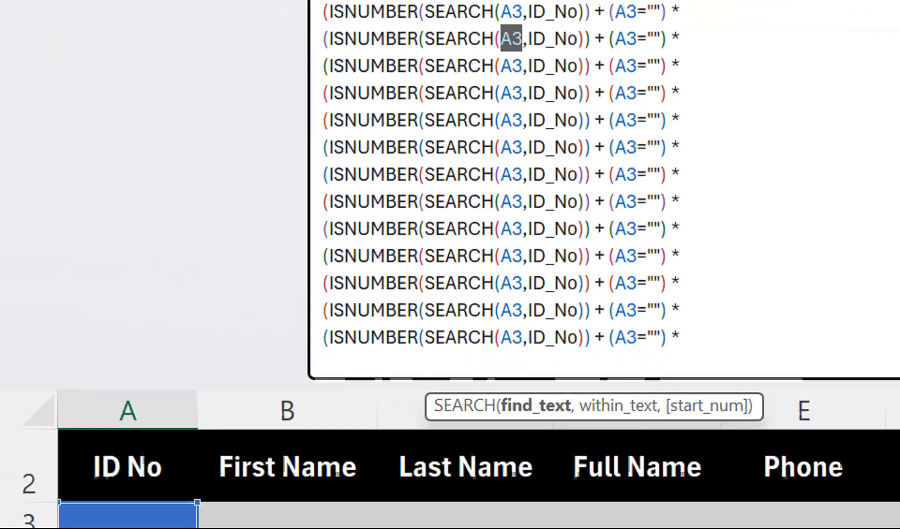
pyautogui.click(288, 420)
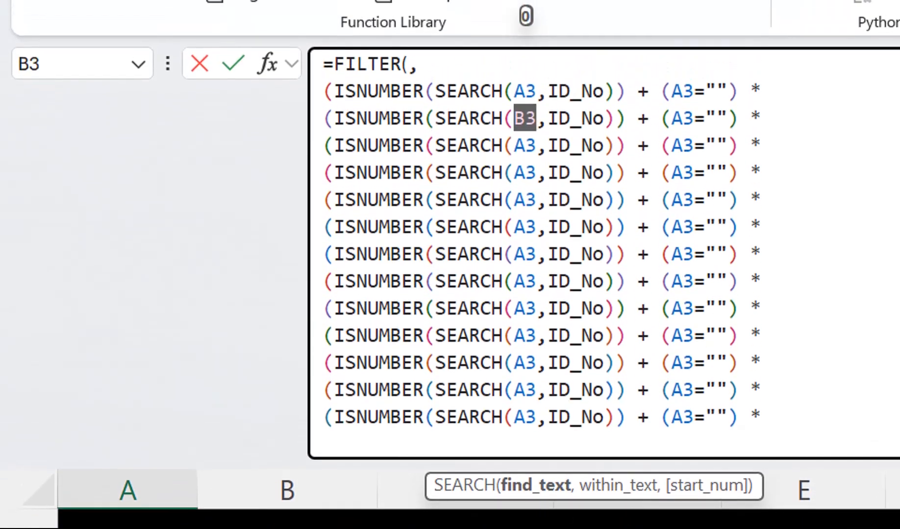
pyautogui.moveTo(604, 131); pyautogui.dragTo(548, 133)
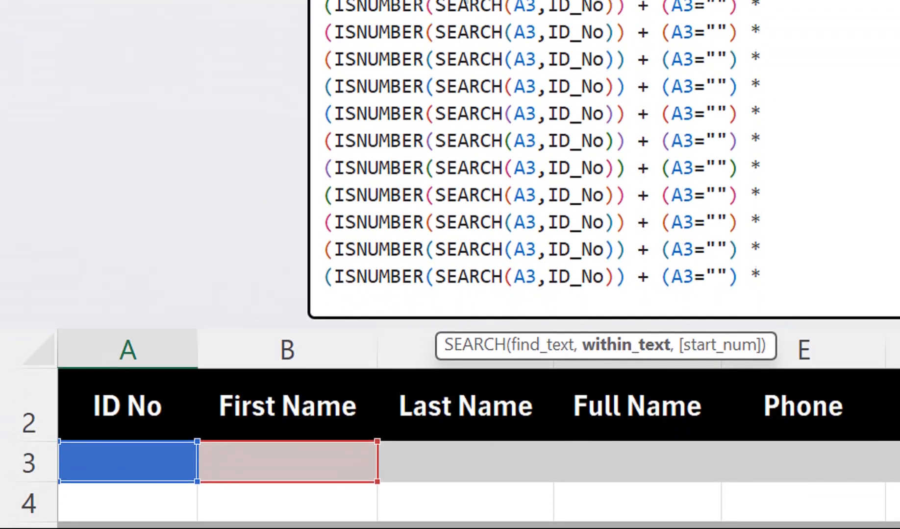
pyautogui.write('fir')
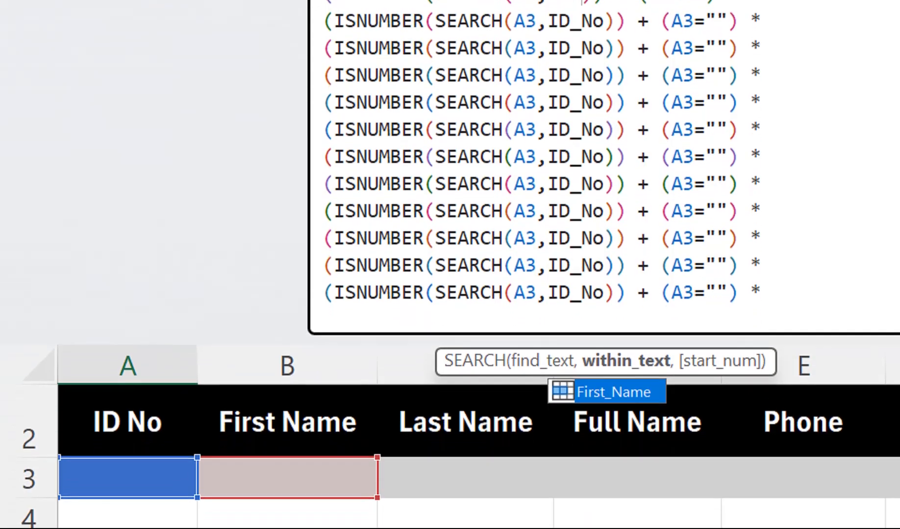
pyautogui.press('Tab')
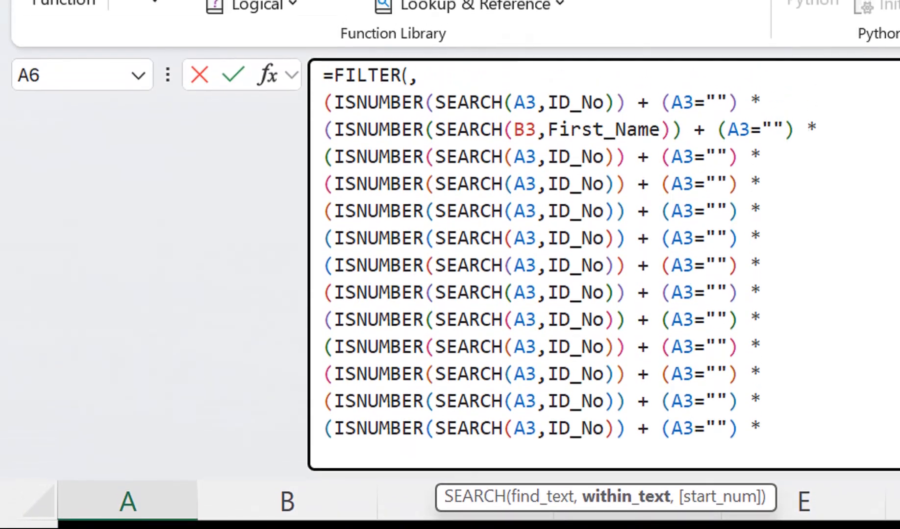
# Set the third condition's search cell to C3 and the second condition's blank check to B3="".
pyautogui.moveTo(513, 157); pyautogui.dragTo(525, 157)
pyautogui.write('C')
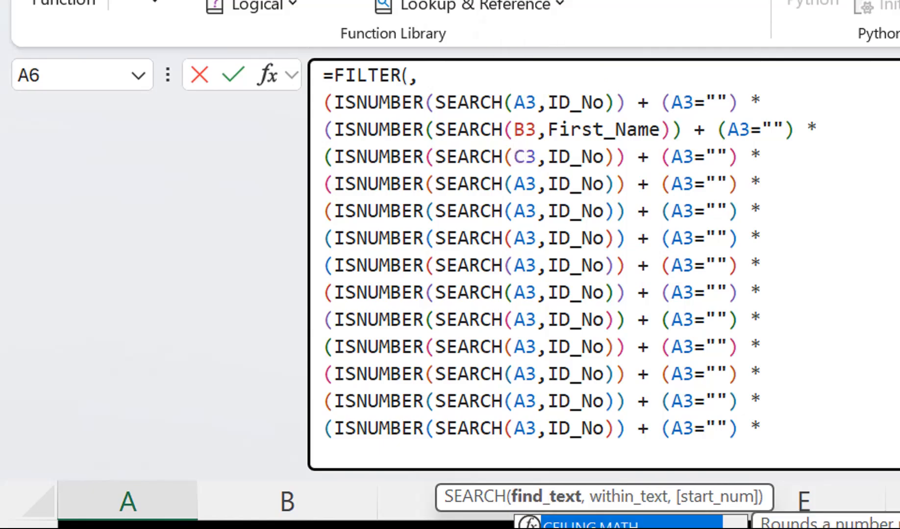
pyautogui.moveTo(714, 129); pyautogui.dragTo(725, 130)
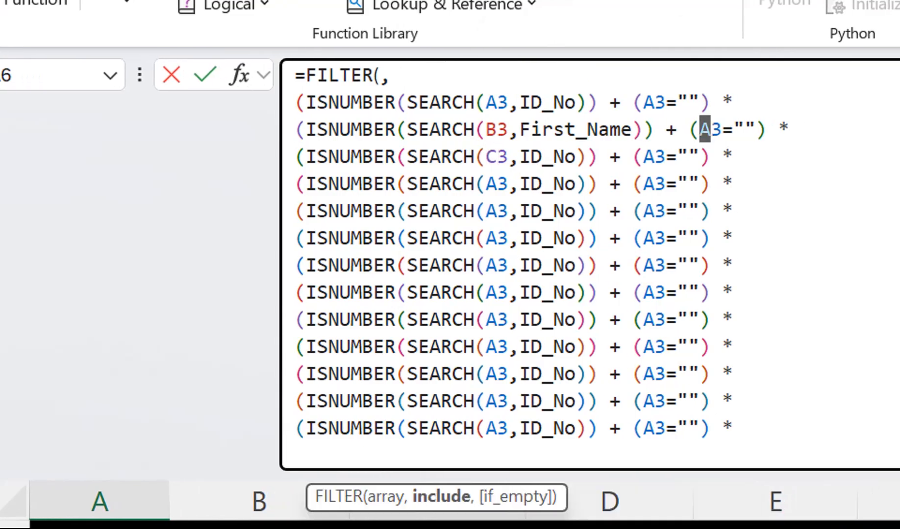
pyautogui.write('B')
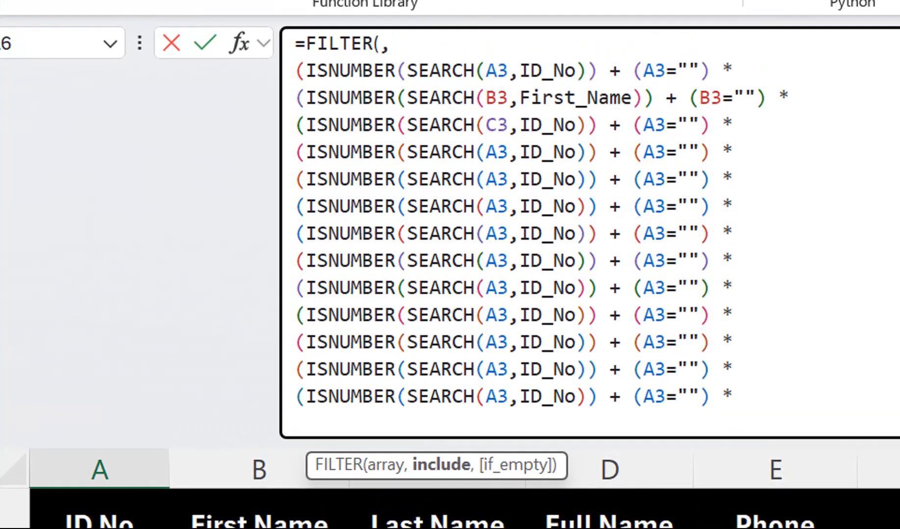
# Point the third condition's SEARCH at the Last_Name named range and set its blank check to C3="".
pyautogui.doubleClick(523, 125)
pyautogui.write('las')
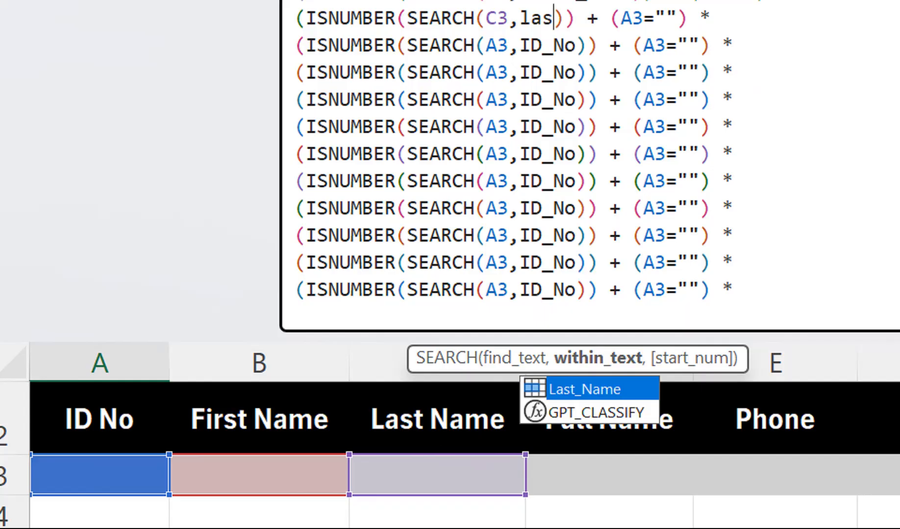
pyautogui.press('Tab')
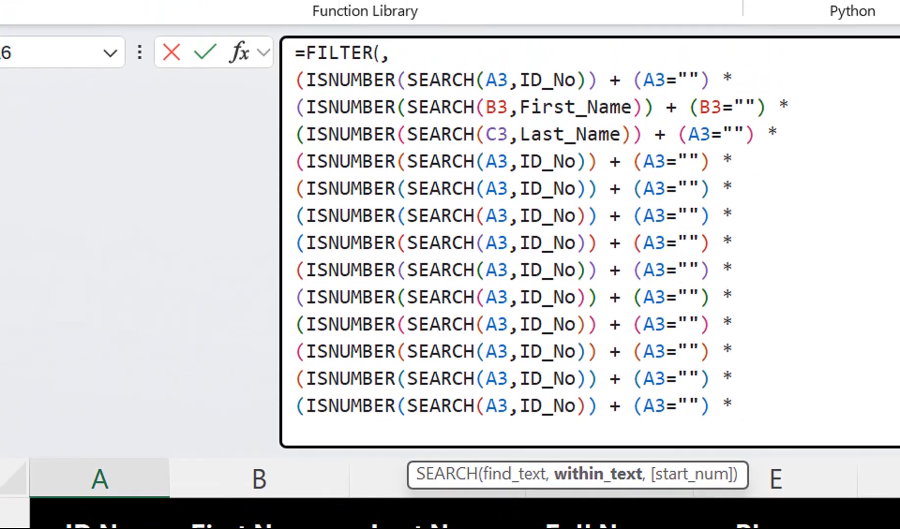
pyautogui.moveTo(689, 98); pyautogui.dragTo(699, 98)
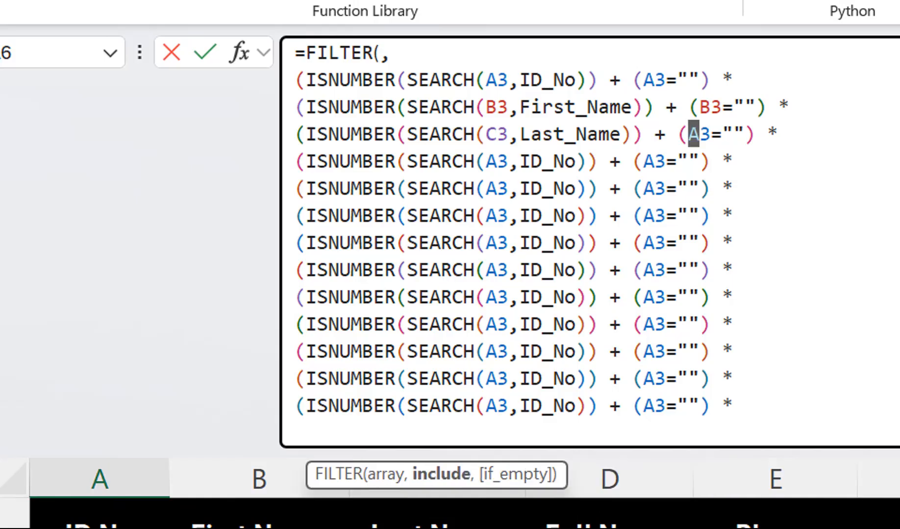
pyautogui.write('C')
# Make the fourth condition search for D3 within the Full_Name named range, with the blank check D3="".
pyautogui.moveTo(497, 161); pyautogui.dragTo(486, 162)
pyautogui.write('D')
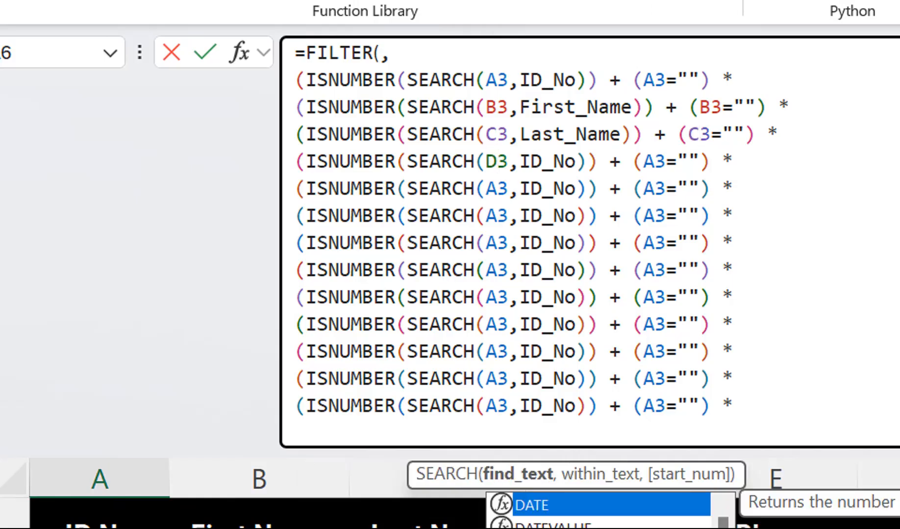
pyautogui.moveTo(654, 161); pyautogui.dragTo(643, 162)
pyautogui.write('D')
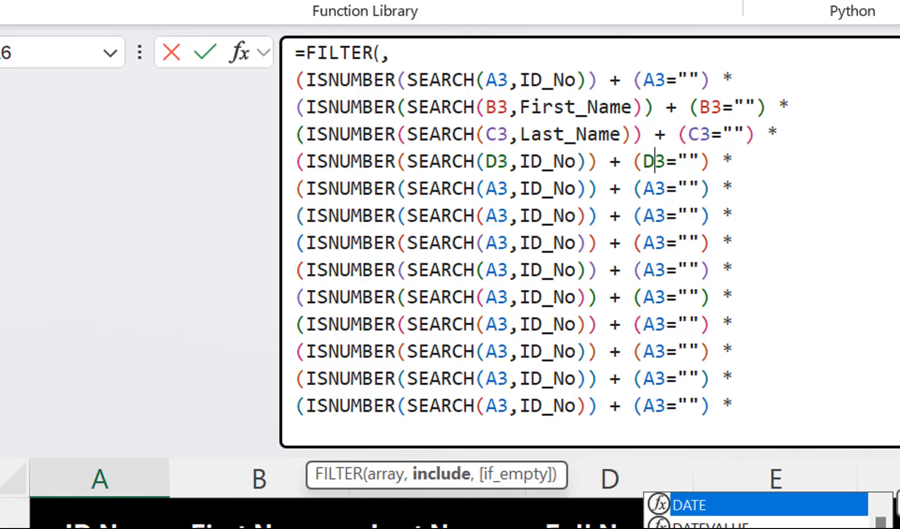
pyautogui.moveTo(576, 162); pyautogui.dragTo(519, 162)
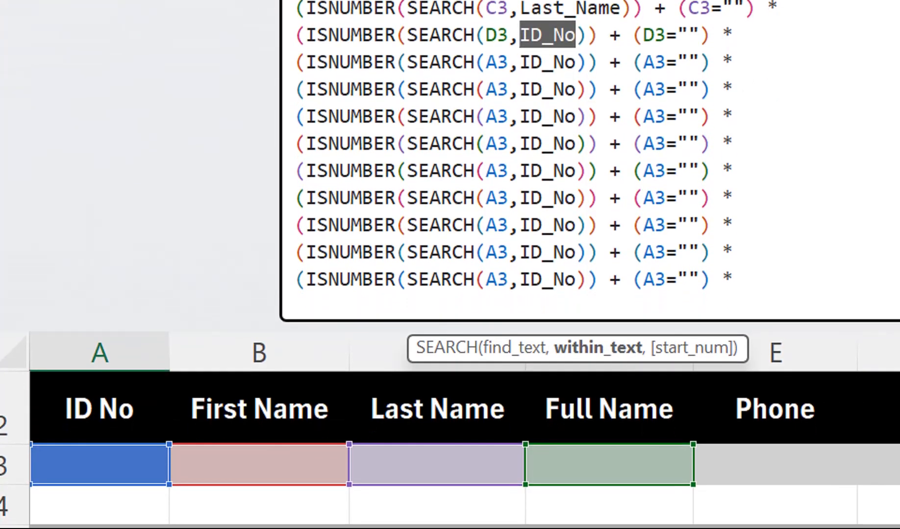
pyautogui.write('full')
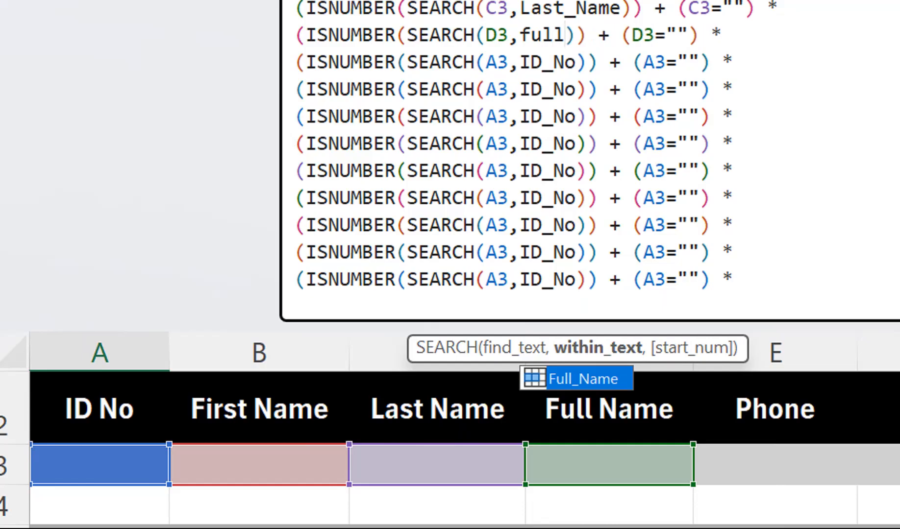
pyautogui.press('Tab')
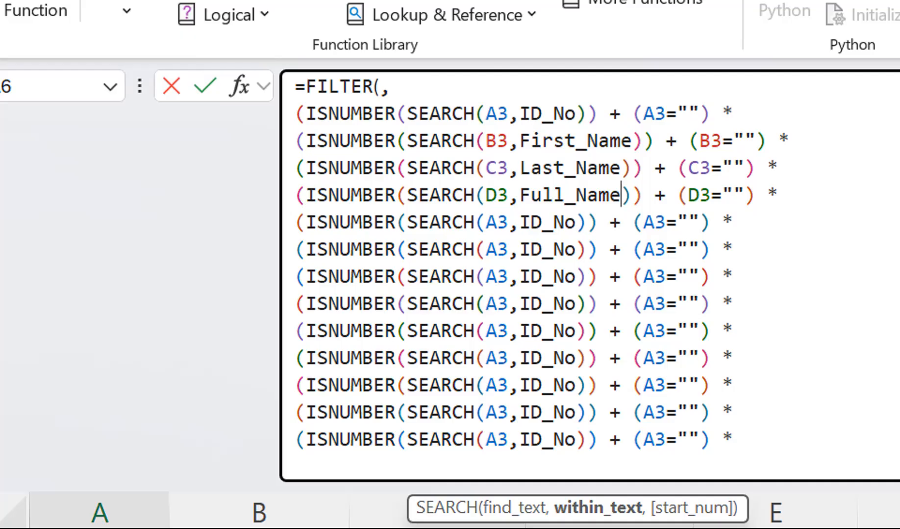
# Make the fifth condition search for E3 within the Phone named range, with the blank check E3="".
pyautogui.moveTo(486, 223); pyautogui.dragTo(496, 222)
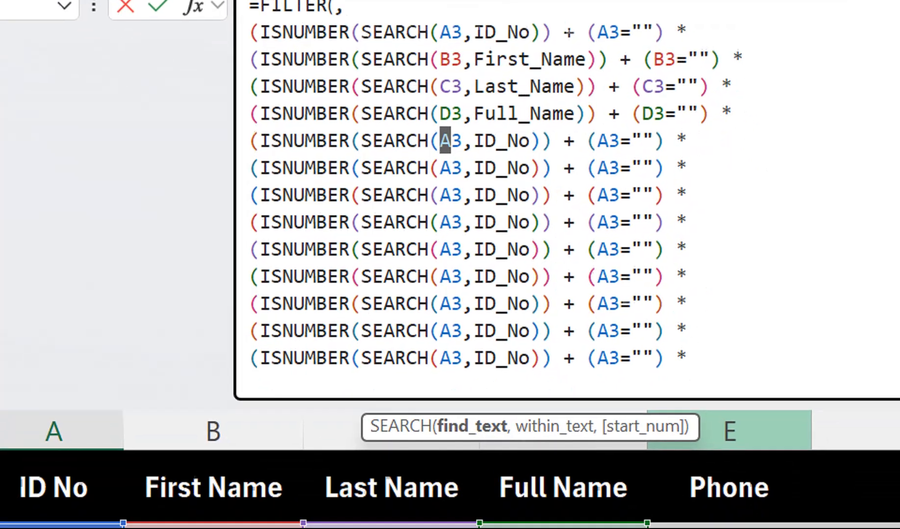
pyautogui.write('E')
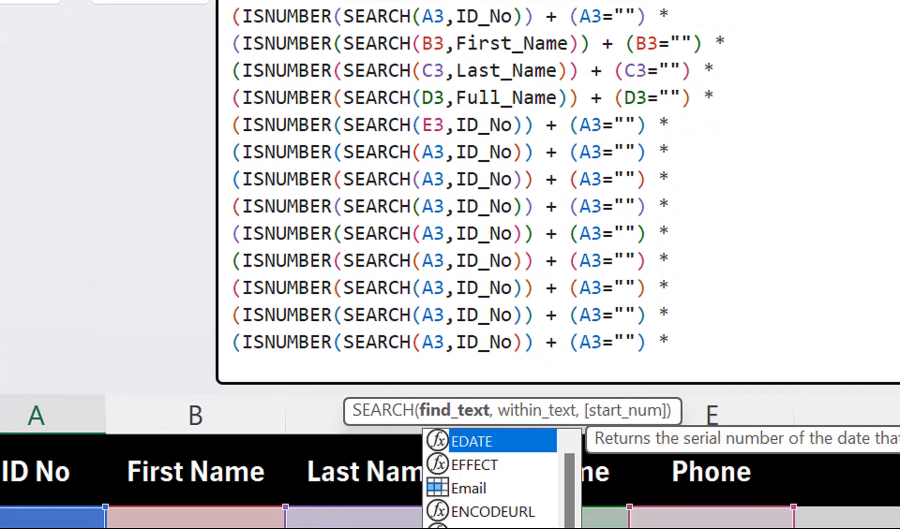
pyautogui.moveTo(580, 125); pyautogui.dragTo(590, 125)
pyautogui.write('E')
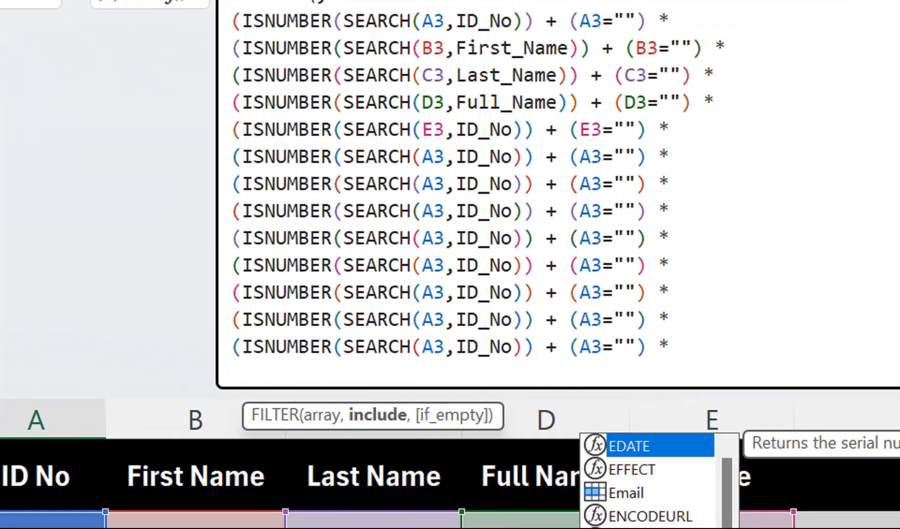
pyautogui.click(512, 130)
pyautogui.moveTo(512, 130); pyautogui.dragTo(455, 129)
pyautogui.write('pho')
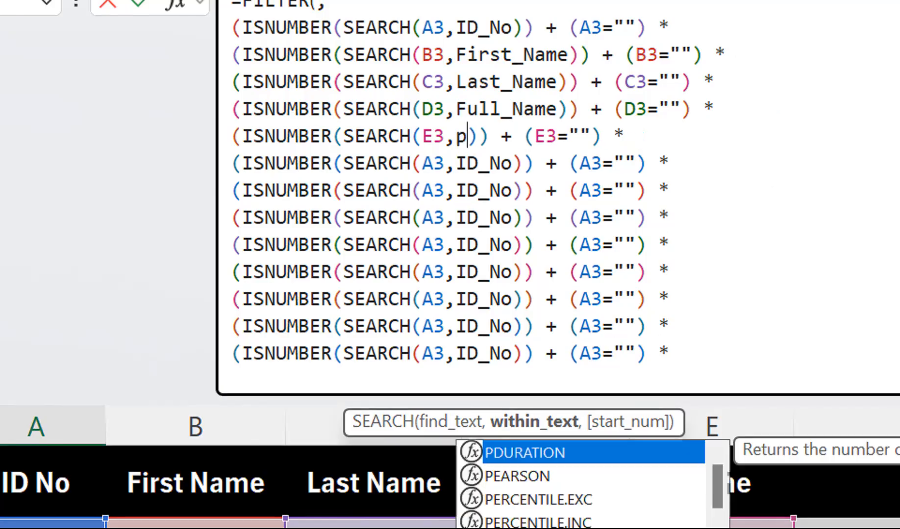
pyautogui.press('Tab')
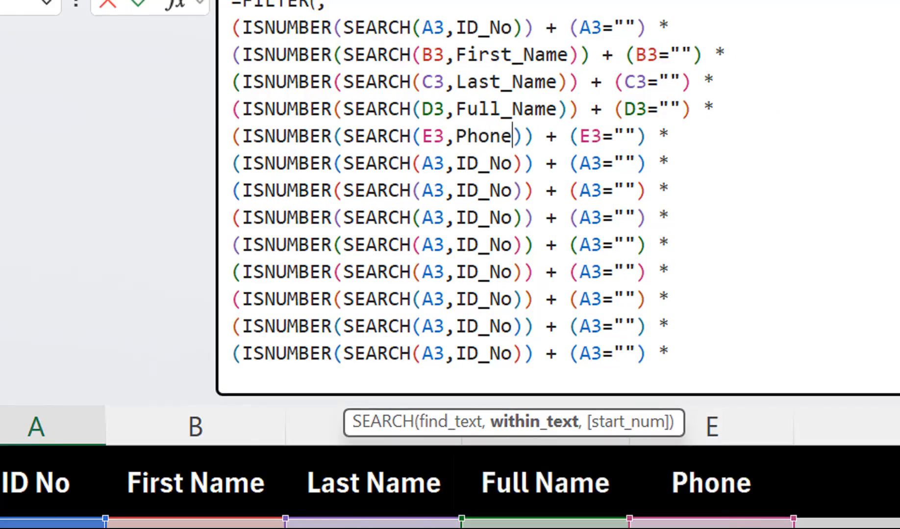
# Make the sixth condition search for F3 within the Email named range, with the blank check F3="".
pyautogui.moveTo(433, 163)
pyautogui.mouseDown()
pyautogui.moveTo(414, 163)
pyautogui.moveTo(422, 164)
pyautogui.mouseUp()
pyautogui.write('F')
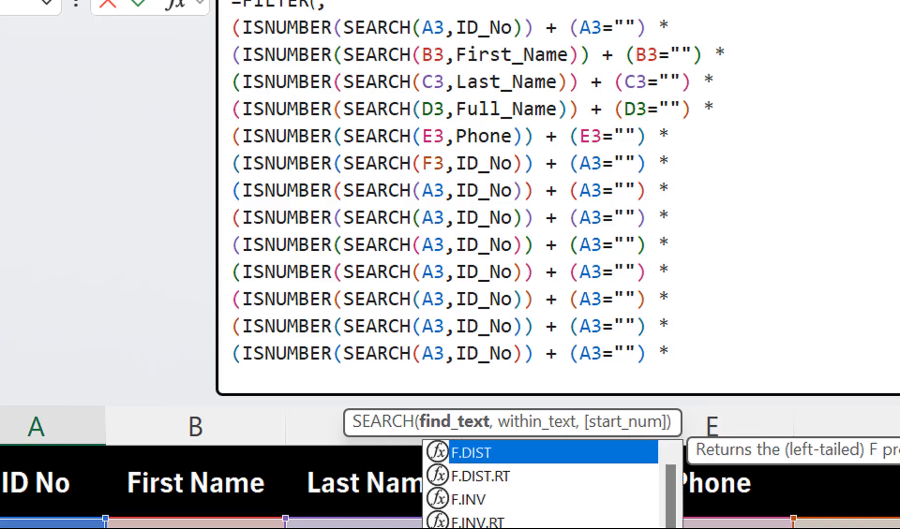
pyautogui.moveTo(590, 163); pyautogui.dragTo(580, 163)
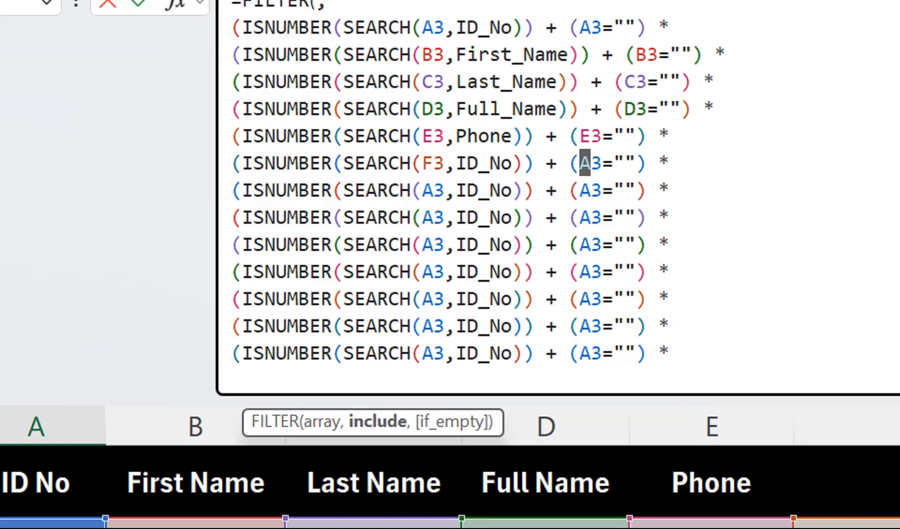
pyautogui.write('F')
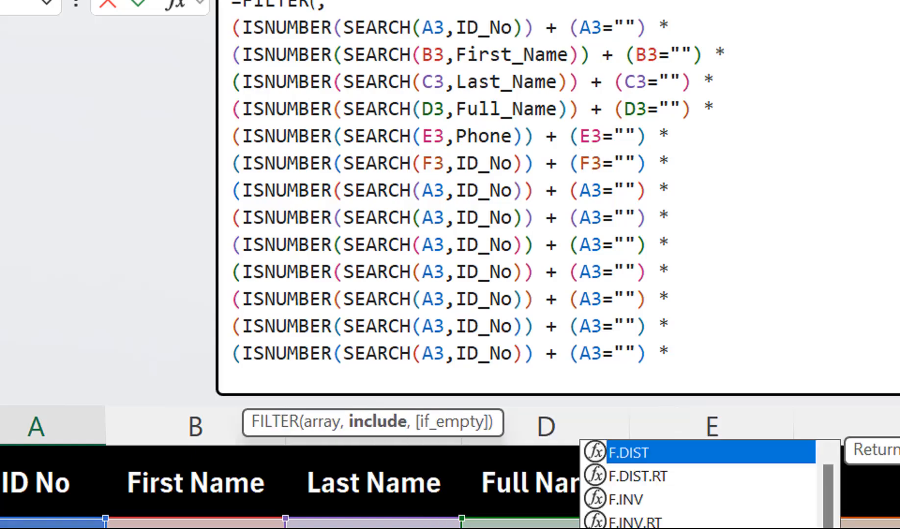
pyautogui.click(579, 190)
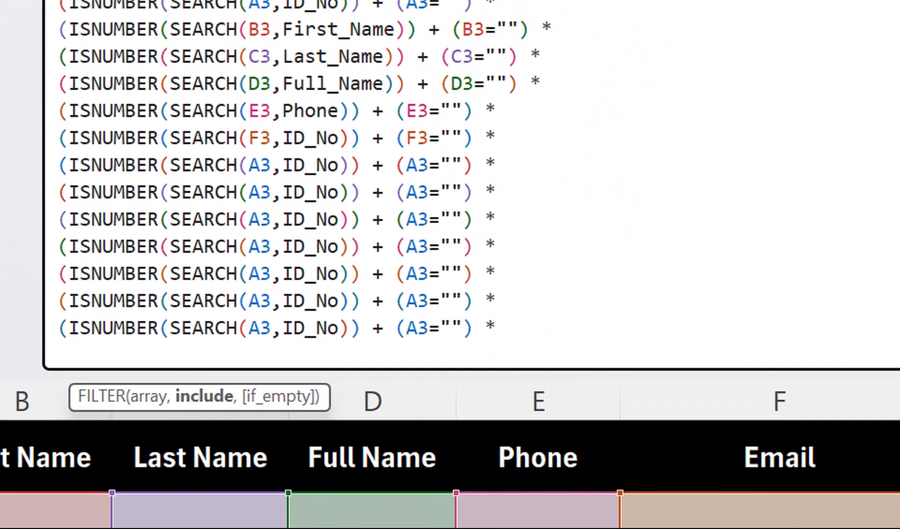
pyautogui.moveTo(339, 139); pyautogui.dragTo(283, 138)
pyautogui.write('Em')
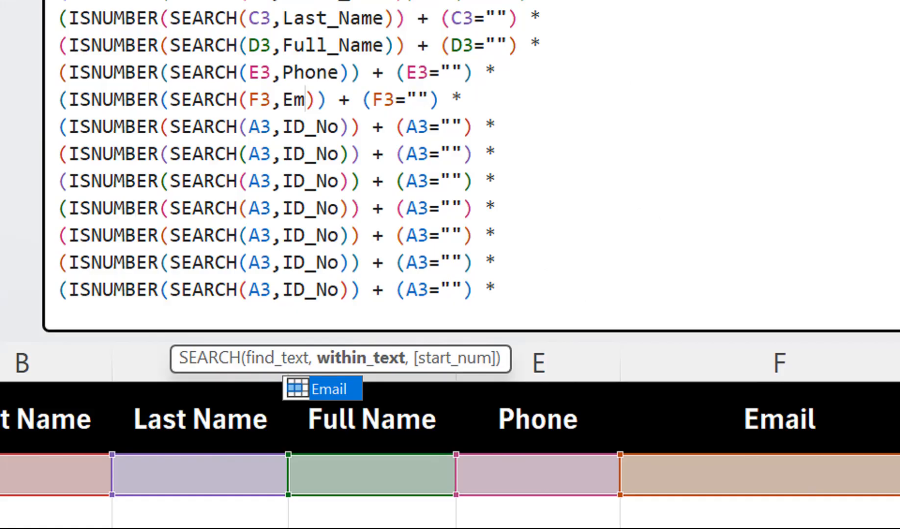
pyautogui.press('Tab')
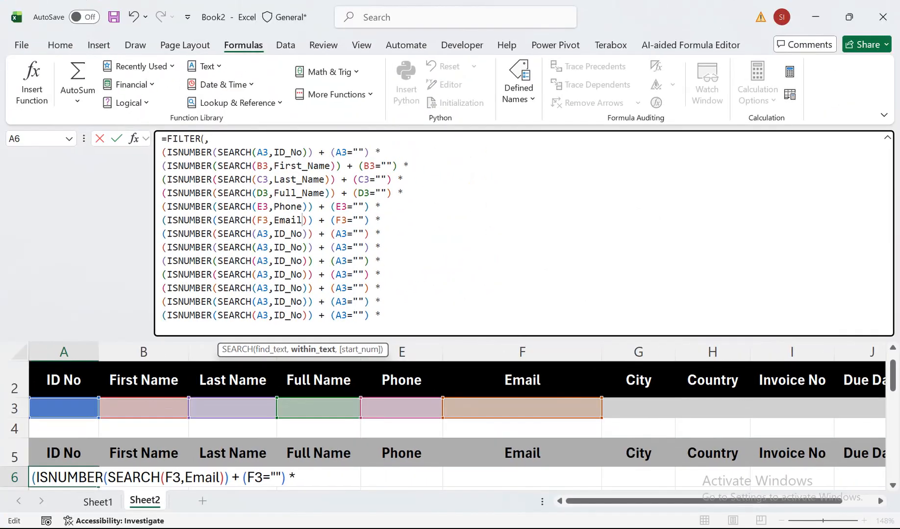
# Make the seventh condition search for G3 within the City named range, with the blank check G3="".
pyautogui.moveTo(257, 235); pyautogui.dragTo(262, 234)
pyautogui.write('G')
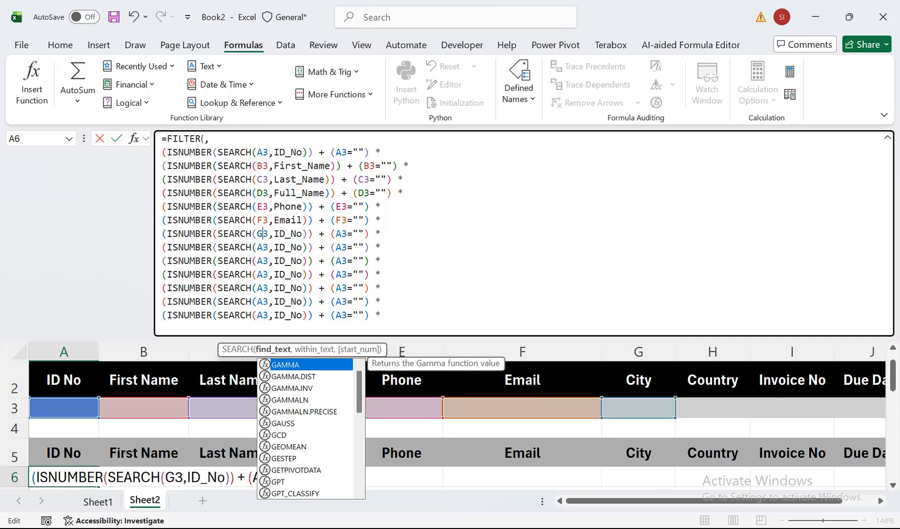
pyautogui.moveTo(335, 234); pyautogui.dragTo(273, 235)
pyautogui.write('G3,')
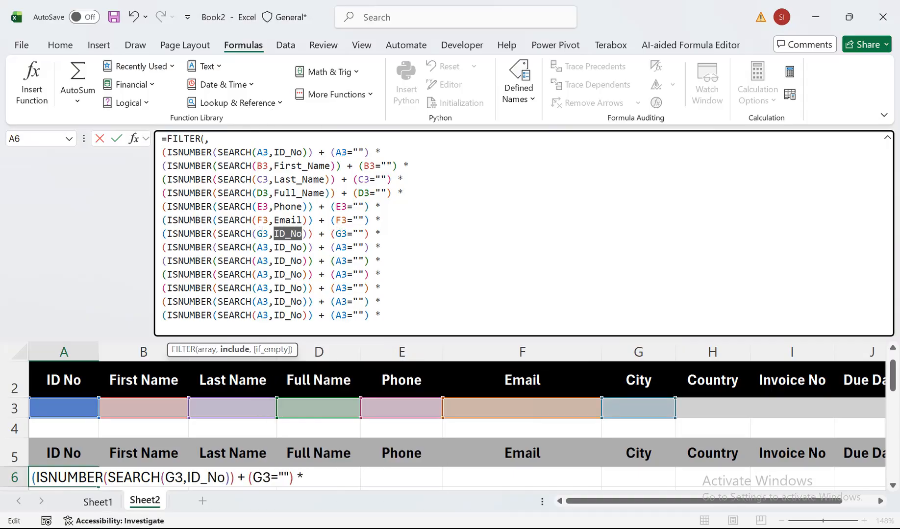
pyautogui.write('Ci')
pyautogui.press('Tab')
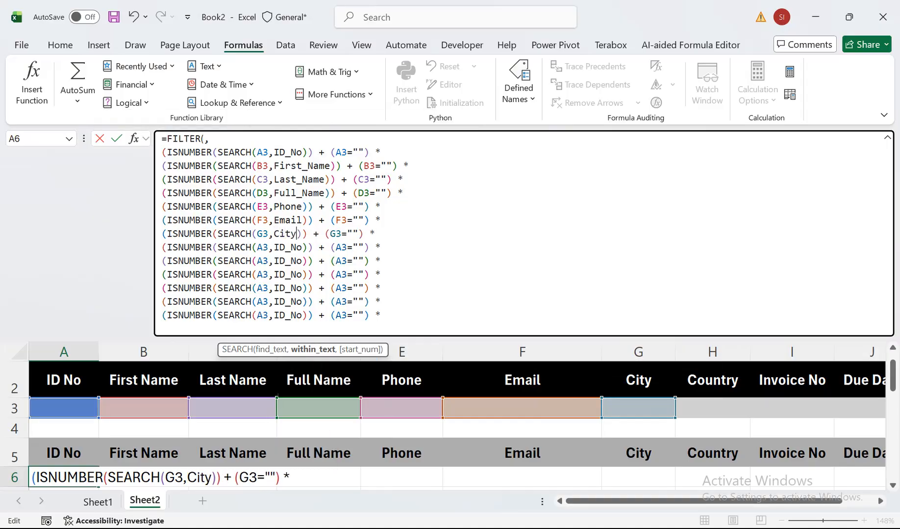
# Make the eighth condition search for H3 within the Invoice_No named range, with the blank check H3="".
pyautogui.moveTo(263, 247); pyautogui.dragTo(257, 247)
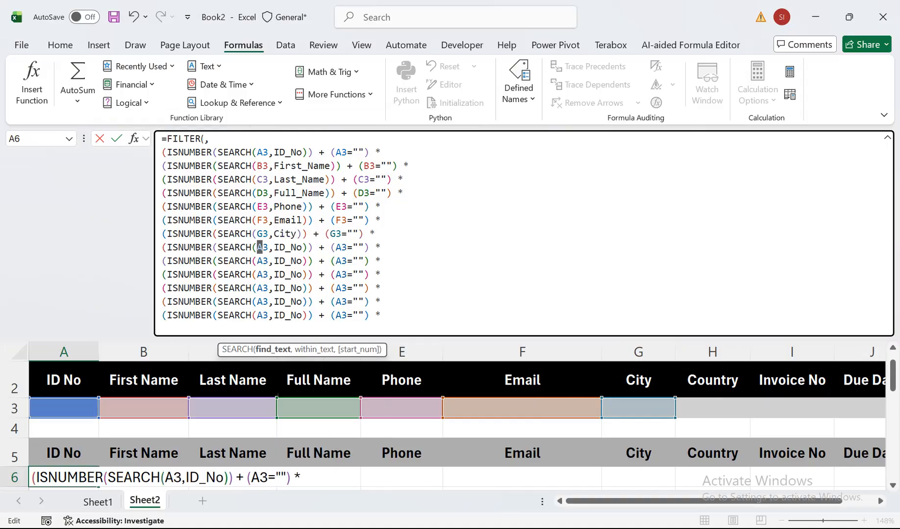
pyautogui.write('H')
pyautogui.press('Right')
pyautogui.moveTo(342, 247); pyautogui.dragTo(274, 247)
pyautogui.write('H3,iv')
pyautogui.press('BackSpace')
pyautogui.write('nv')
pyautogui.press('Tab')
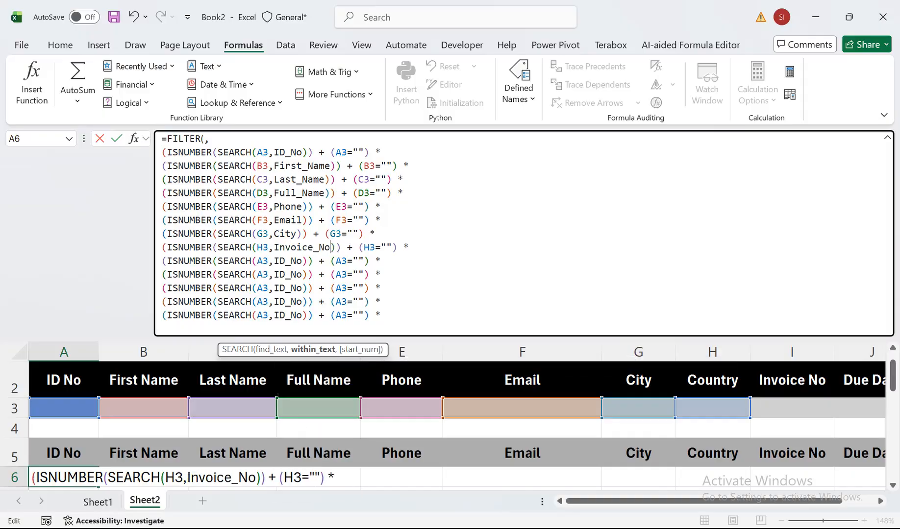
# Set the ninth condition's search cell to I3 and its blank check to I3="".
pyautogui.click(260, 261)
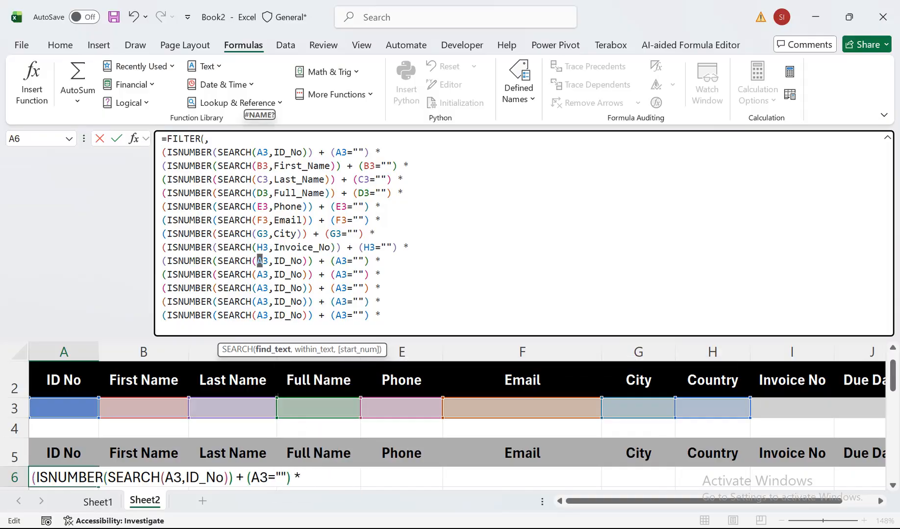
pyautogui.write('I')
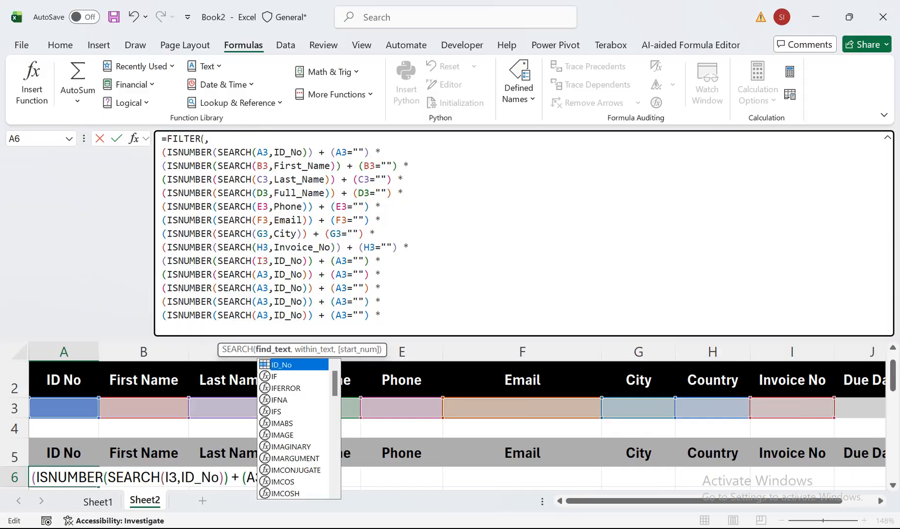
pyautogui.moveTo(336, 261); pyautogui.dragTo(342, 261)
pyautogui.write('I')
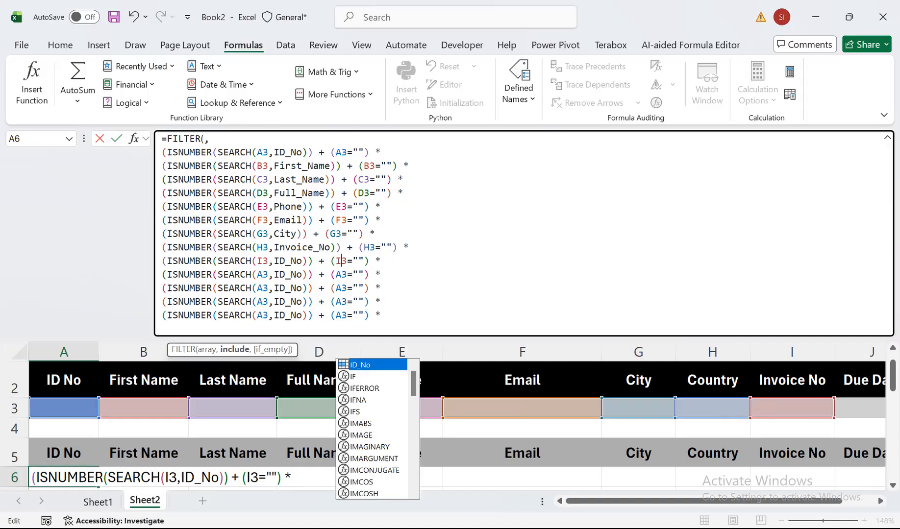
# Replace the eighth condition's search range with the Country named range.
pyautogui.moveTo(331, 247); pyautogui.dragTo(274, 247)
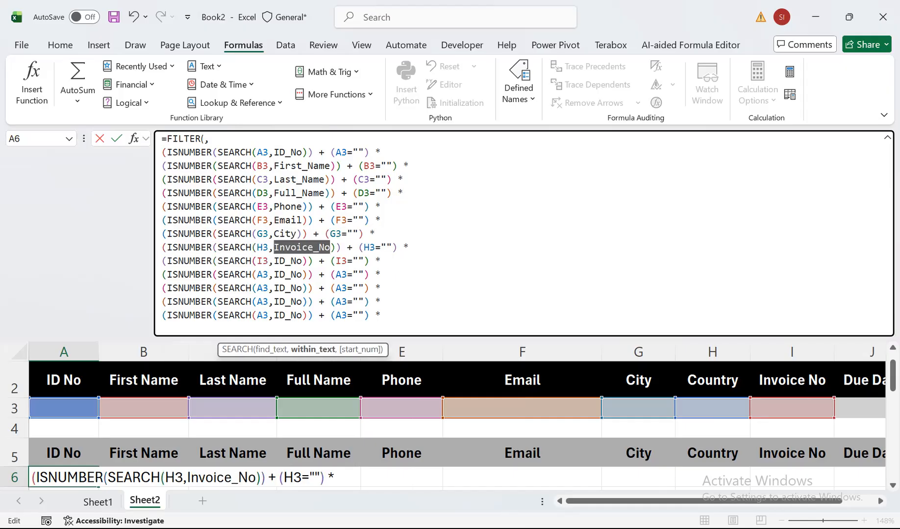
pyautogui.write('Count')
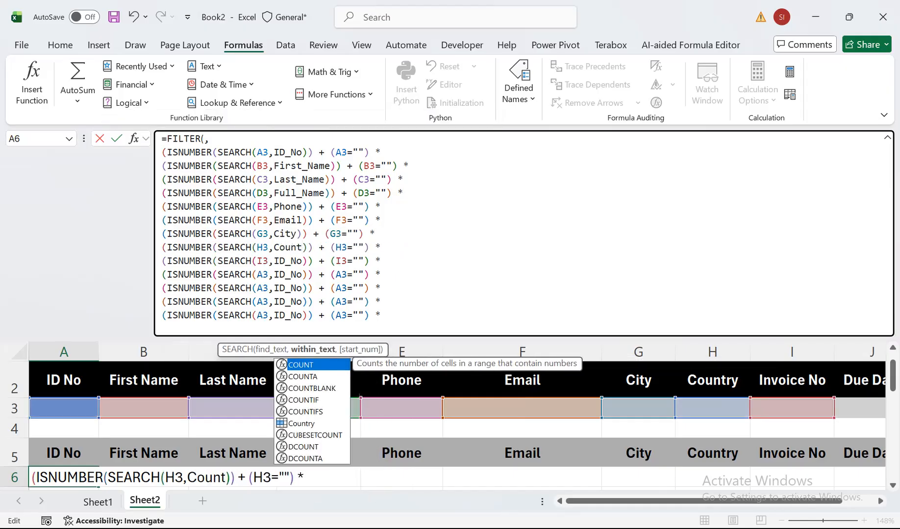
pyautogui.press('Down')
pyautogui.press('Down')
pyautogui.press('Down')
pyautogui.press('Down')
pyautogui.press('Down')
pyautogui.press('Tab')
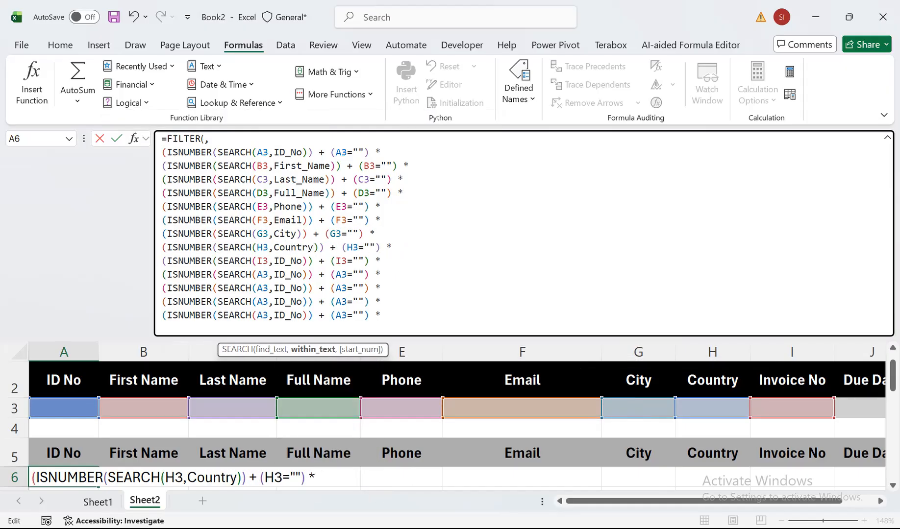
# Replace the ninth condition's search range with the Invoice_No named range.
pyautogui.moveTo(303, 261); pyautogui.dragTo(274, 261)
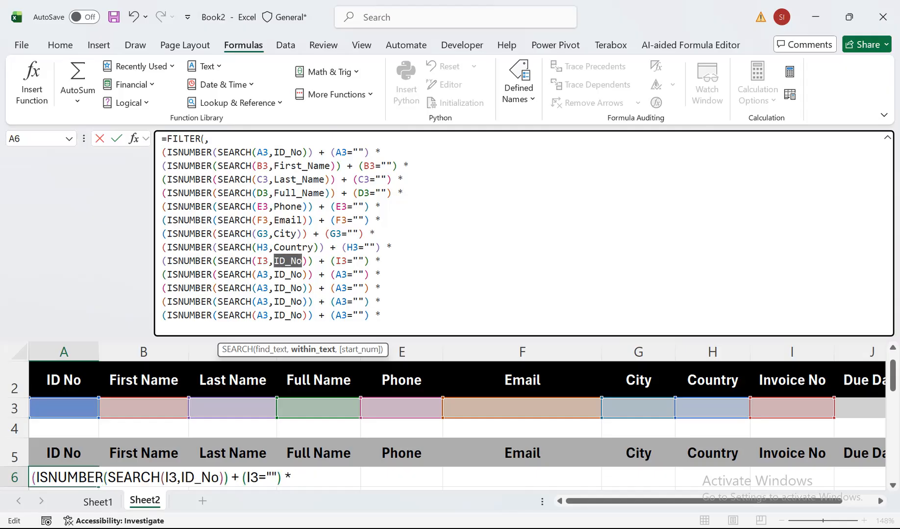
pyautogui.write('Inv')
pyautogui.press('Tab')
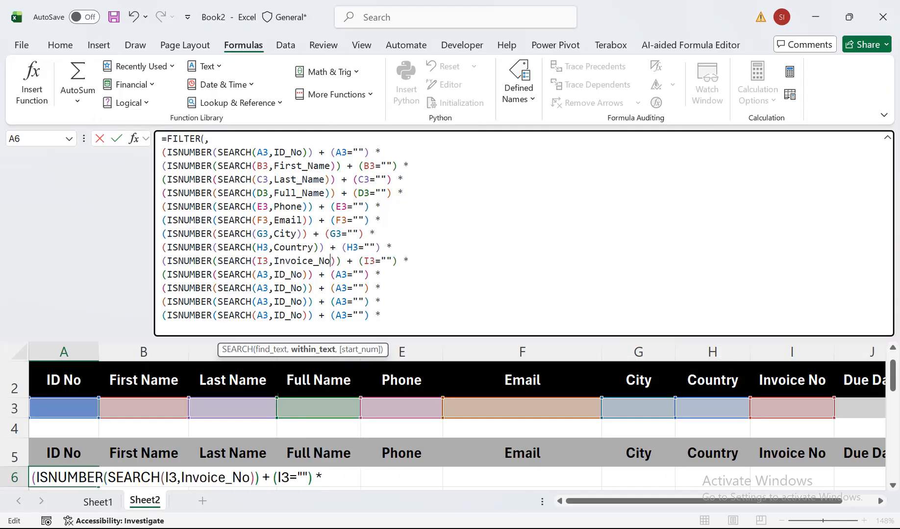
# Make the tenth condition's SEARCH look for cell J3 within the Due_Date named range.
pyautogui.moveTo(303, 274); pyautogui.dragTo(274, 275)
pyautogui.write('Due')
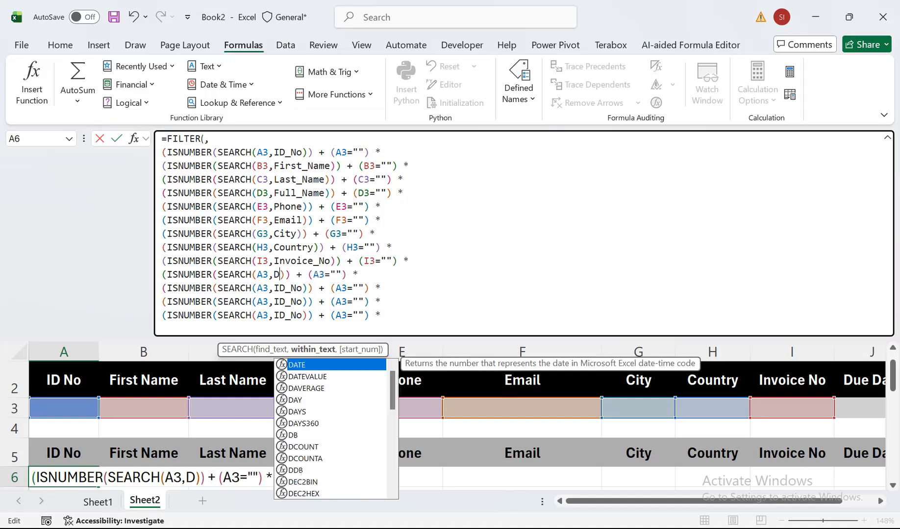
pyautogui.click(319, 274)
pyautogui.press('Tab')
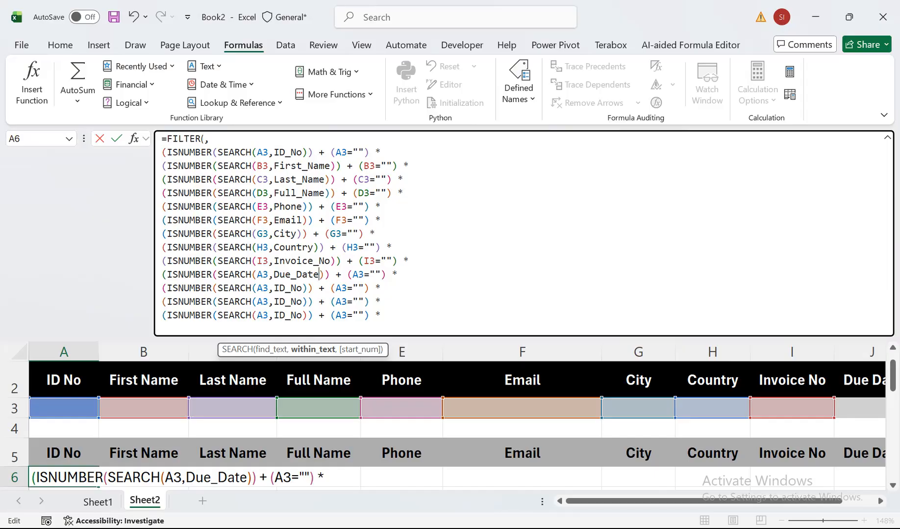
pyautogui.moveTo(257, 275); pyautogui.dragTo(263, 275)
pyautogui.write('J')
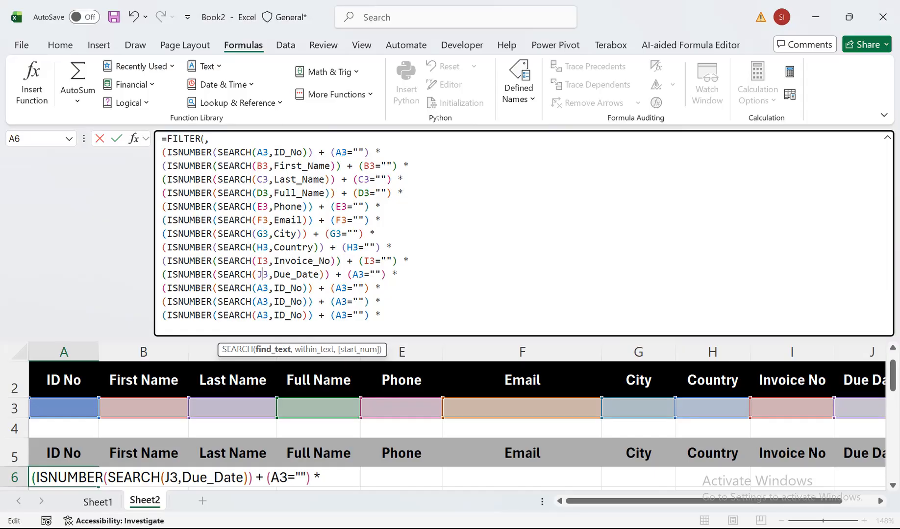
# Set the tenth condition's blank check to J3="" and delete the three leftover ID_No conditions below it.
pyautogui.moveTo(353, 275); pyautogui.dragTo(358, 275)
pyautogui.write('J')
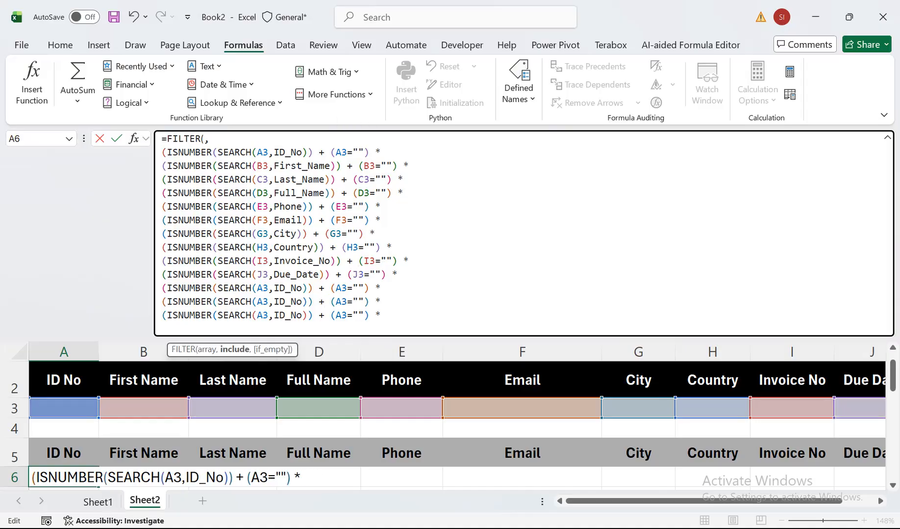
pyautogui.hotkey('shift', 'Down')
pyautogui.hotkey('shift', 'Down')
pyautogui.hotkey('shift', 'Down')
pyautogui.press('BackSpace')
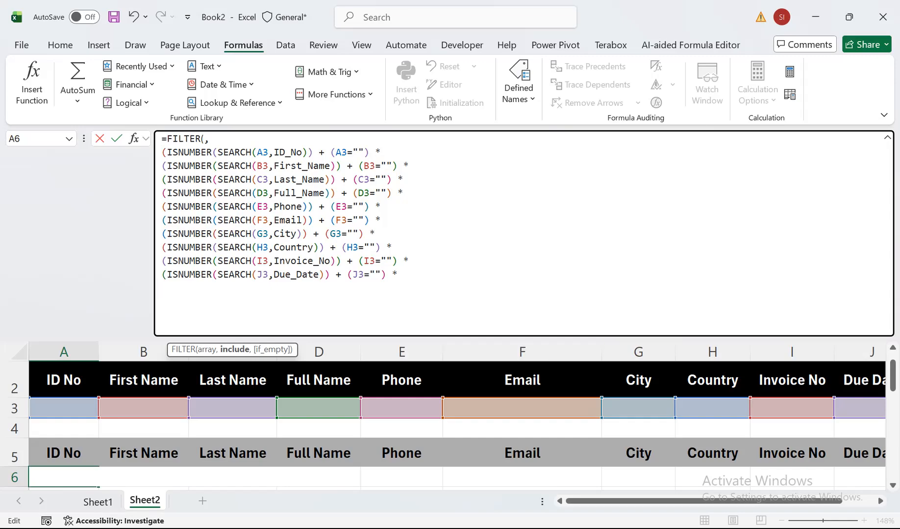
# Set the FILTER formula's array argument to Sheet1!A2:J43.
pyautogui.moveTo(892, 376); pyautogui.dragTo(893, 390)
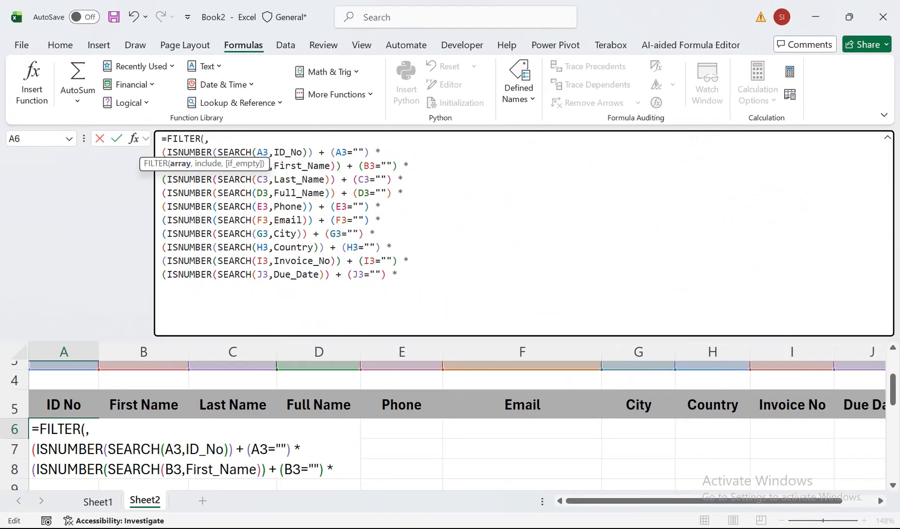
pyautogui.click(97, 501)
pyautogui.moveTo(69, 415); pyautogui.dragTo(877, 473)
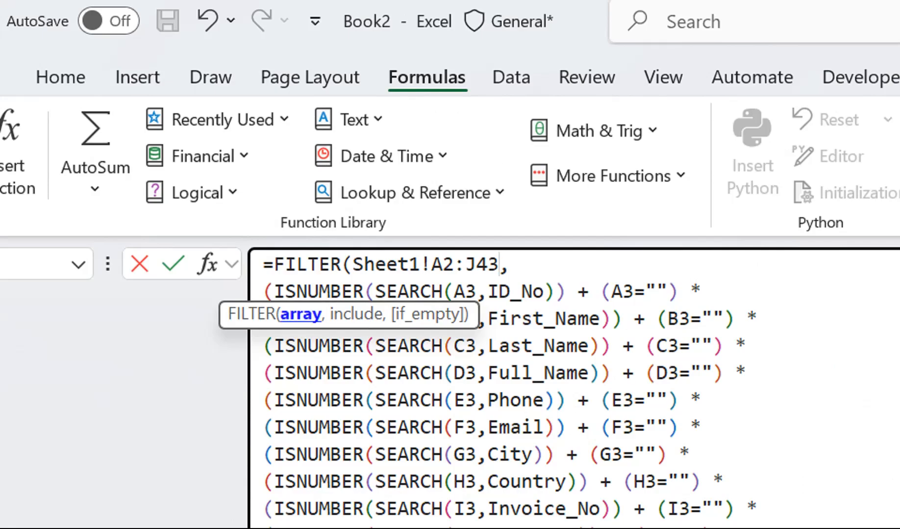
pyautogui.click(511, 265)
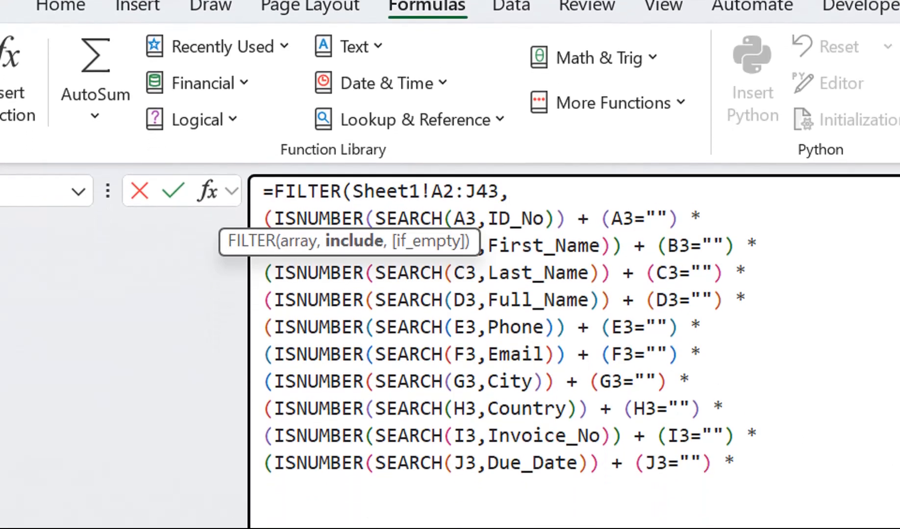
# Add the missing closing parenthesis before the asterisk in the A3, B3 and C3 conditions.
pyautogui.click(691, 218)
pyautogui.press('Left')
pyautogui.press('Delete')
pyautogui.write(')')
pyautogui.write(')')
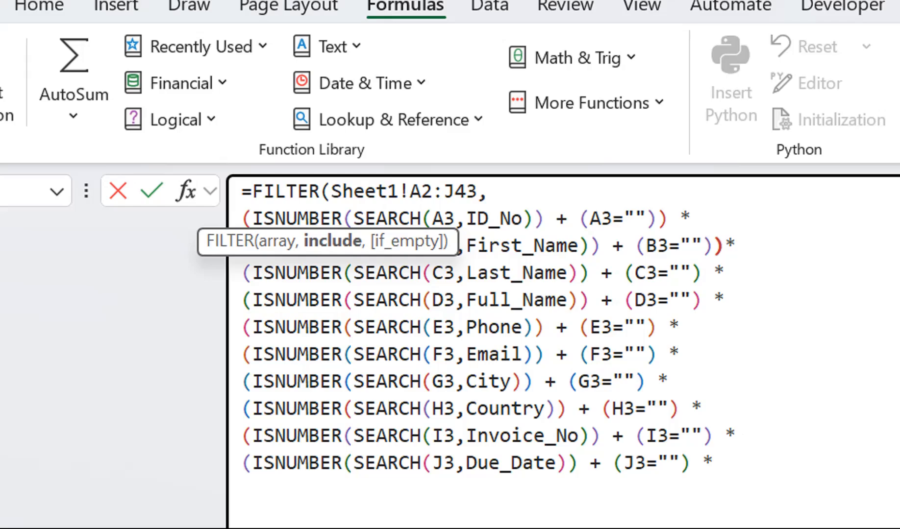
pyautogui.press('Down')
pyautogui.press('Left')
pyautogui.press('Left')
pyautogui.press('Delete')
pyautogui.write(')')
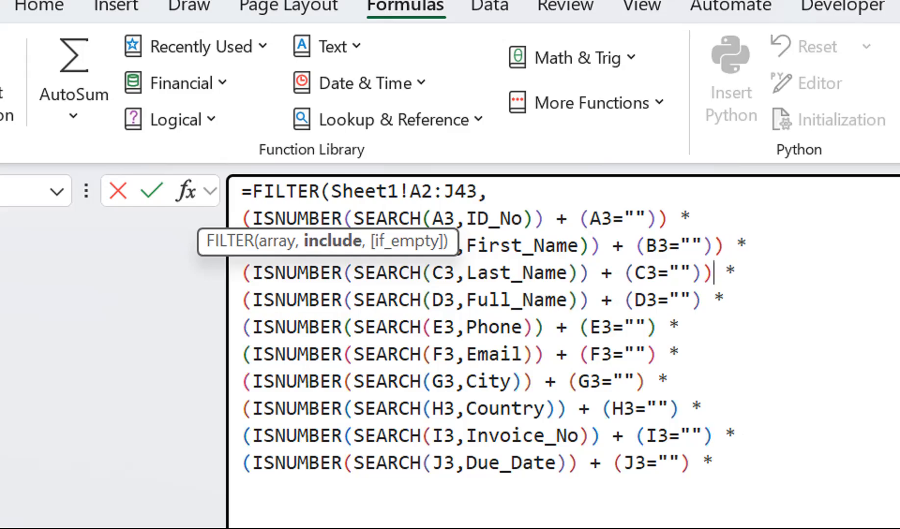
# Add the missing closing parenthesis after the blank checks in the D3 and E3 conditions.
pyautogui.press('Down')
pyautogui.press('Left')
pyautogui.press('Left')
pyautogui.press('Left')
pyautogui.press('Right')
pyautogui.press('Delete')
pyautogui.write(')')
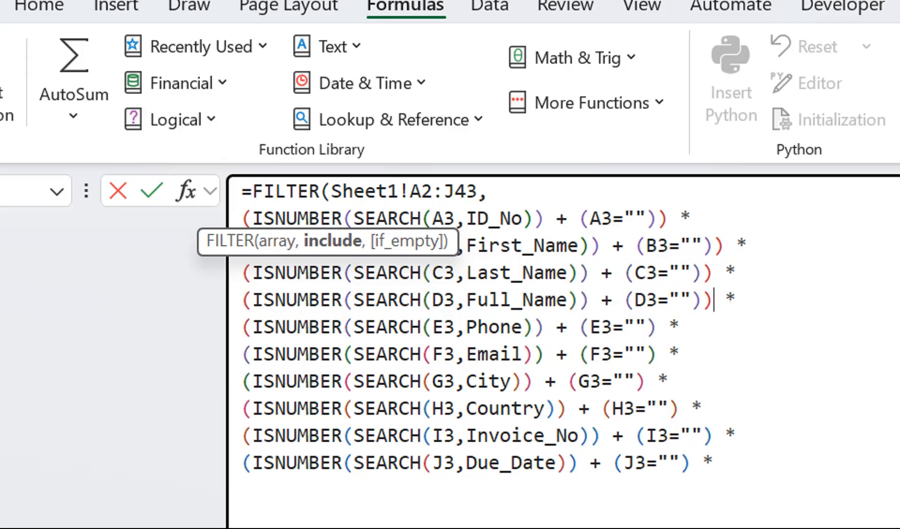
pyautogui.press('Down')
pyautogui.press('Left')
pyautogui.press('Left')
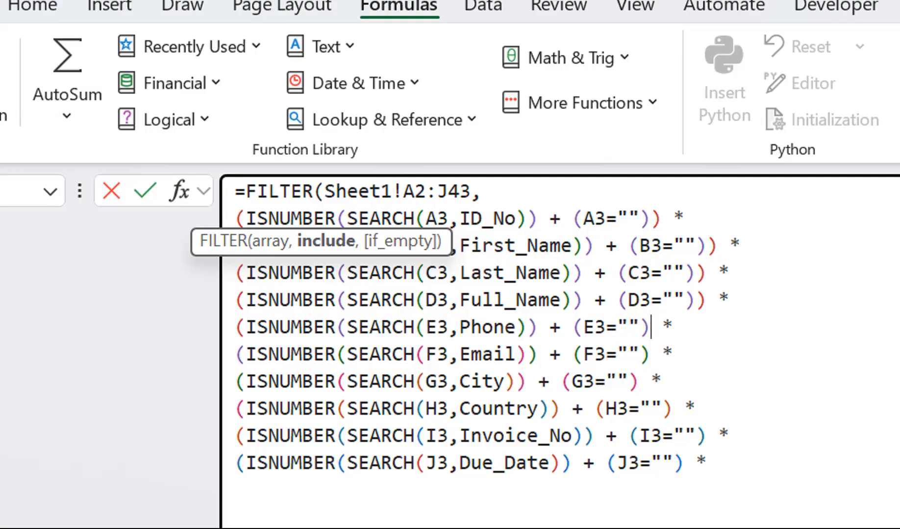
pyautogui.press('Delete')
pyautogui.write(')')
# Add the missing closing parenthesis after the blank checks in the F3 and G3 conditions.
pyautogui.press('Down')
pyautogui.press('Left')
pyautogui.press('Left')
pyautogui.press('Delete')
pyautogui.write(')')
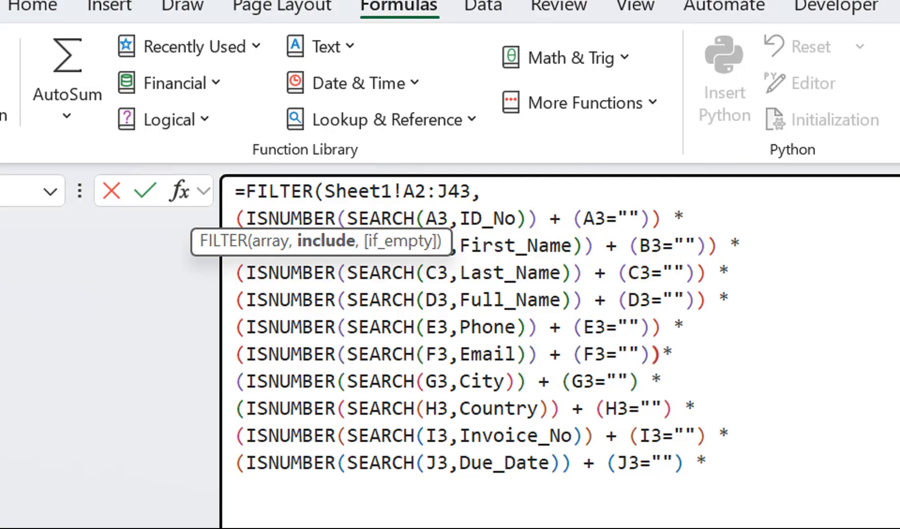
pyautogui.press('Down')
pyautogui.press('Left')
pyautogui.press('Left')
pyautogui.press('Delete')
pyautogui.write(')')
# Add the missing closing parenthesis after the blank checks in the H3 and I3 conditions.
pyautogui.press('Down')
pyautogui.press('Left')
pyautogui.press('Left')
pyautogui.press('Delete')
pyautogui.write(')')
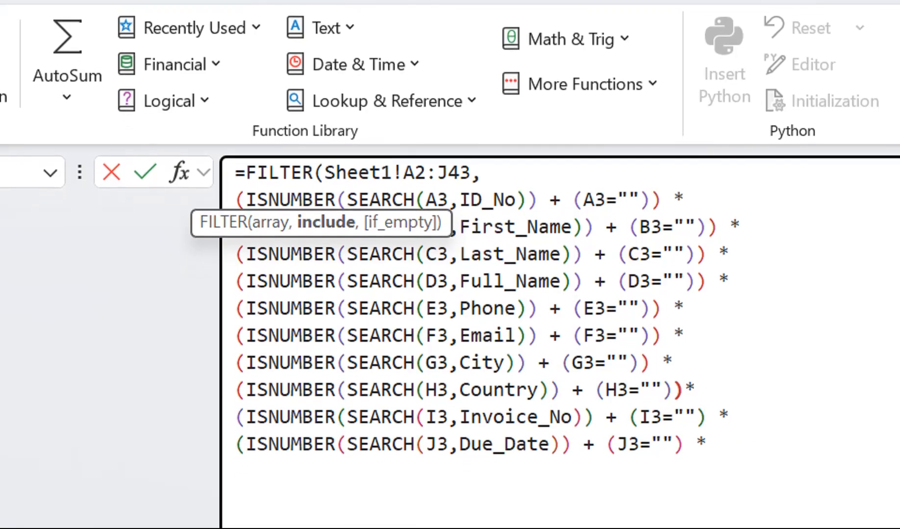
pyautogui.press('Down')
pyautogui.press('Left')
pyautogui.press('Left')
pyautogui.press('Delete')
pyautogui.write(')')
# Add the missing closing parenthesis after the blank check in the J3 condition.
pyautogui.press('Down')
pyautogui.press('Left')
pyautogui.press('Left')
pyautogui.press('Delete')
pyautogui.write(') *')
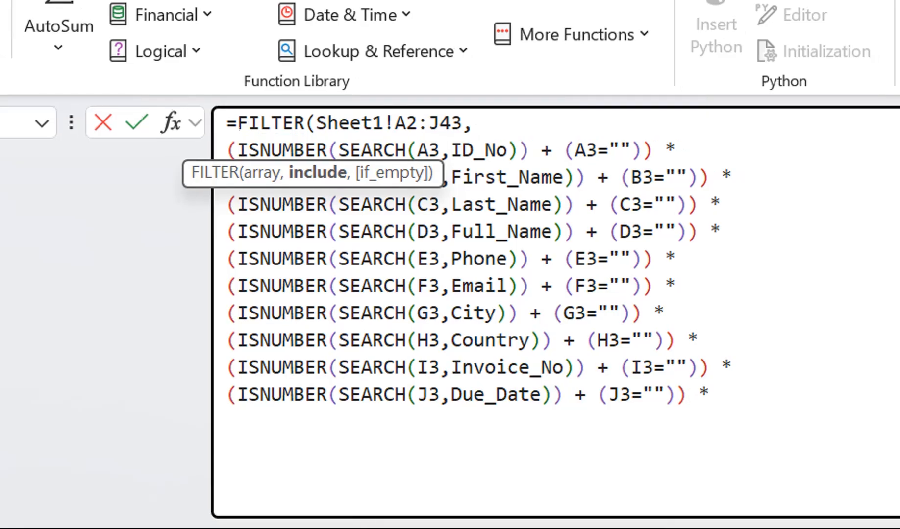
pyautogui.write(',')
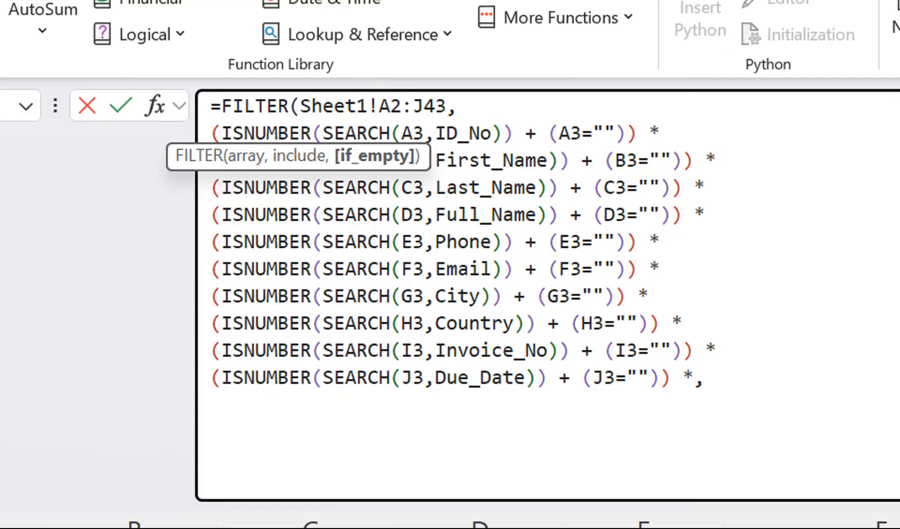
# End the include argument with a comma after the J3 condition and remove that condition's trailing asterisk.
pyautogui.press('Left')
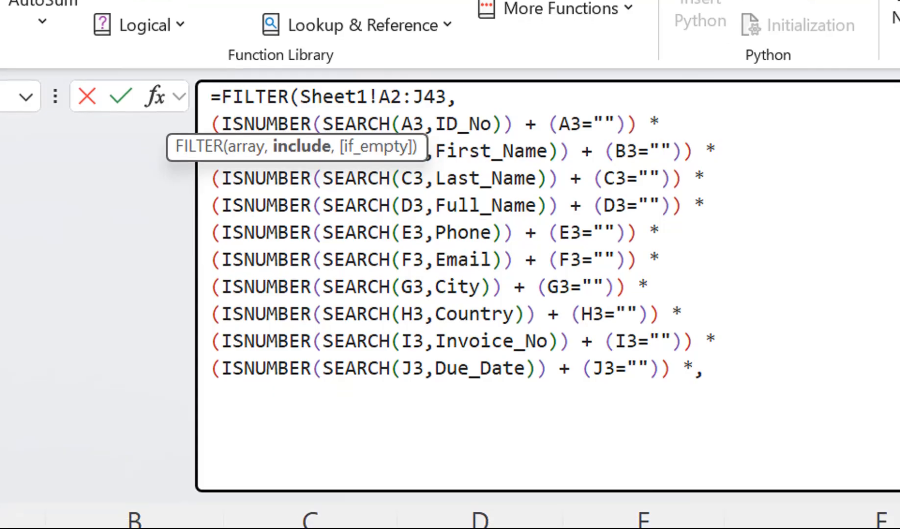
pyautogui.press('BackSpace')
pyautogui.press('Right')
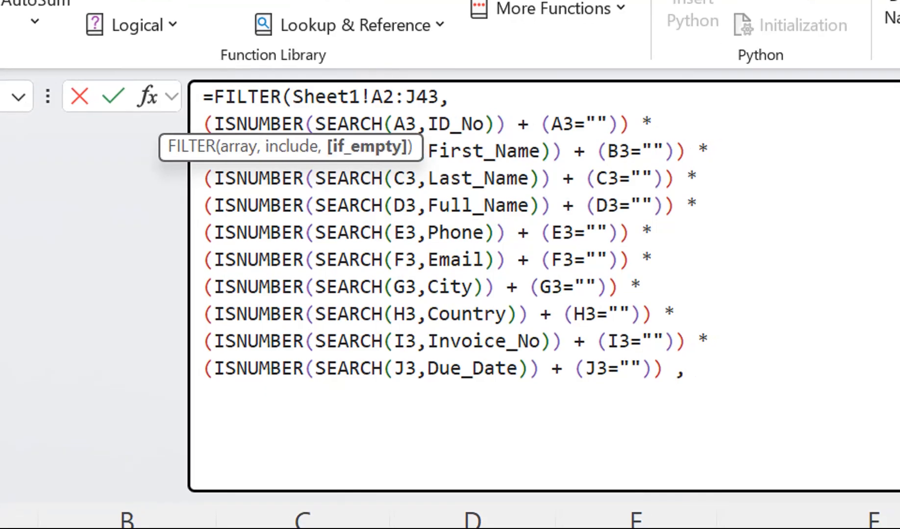
# Add "Not Found" on a new line as the FILTER formula's if_empty text.
pyautogui.hotkey('alt', 'Return')
pyautogui.write('"Not Found')
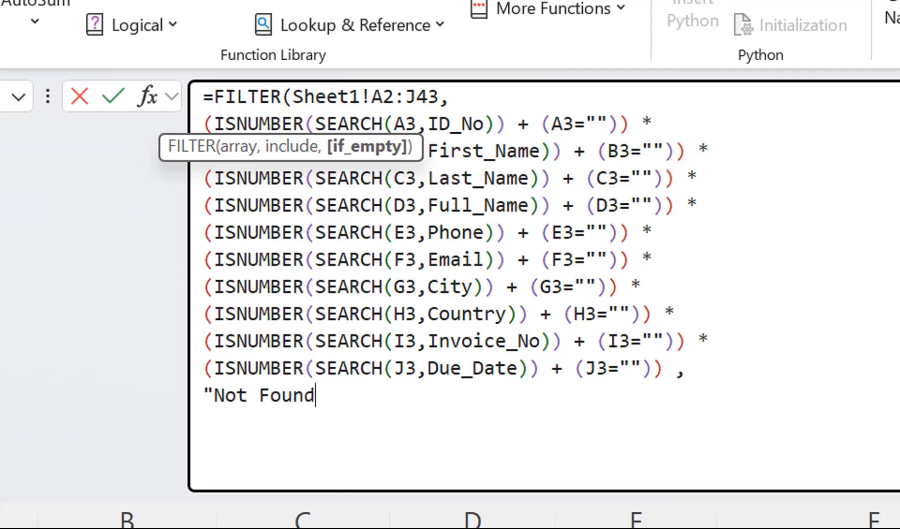
pyautogui.write('"')
# Change the if_empty text to "Not Data Found", close the FILTER formula and enter it in A6.
pyautogui.click(259, 391)
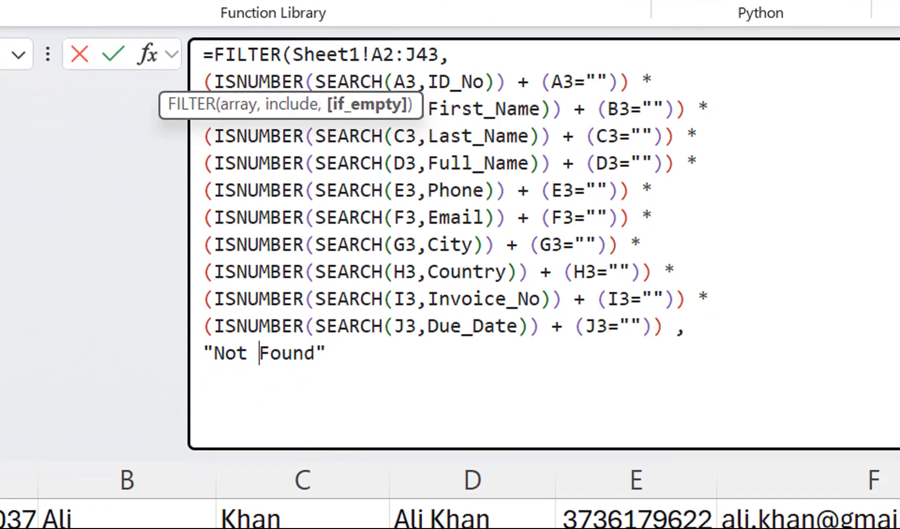
pyautogui.write('Data')
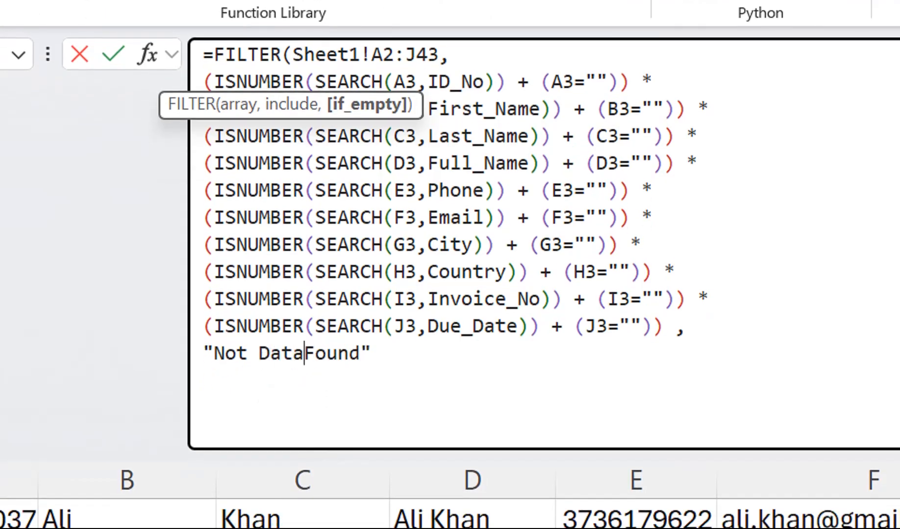
pyautogui.press('Left')
pyautogui.press('Left')
pyautogui.press('Left')
pyautogui.press('Left')
pyautogui.press('Left')
pyautogui.press('Left')
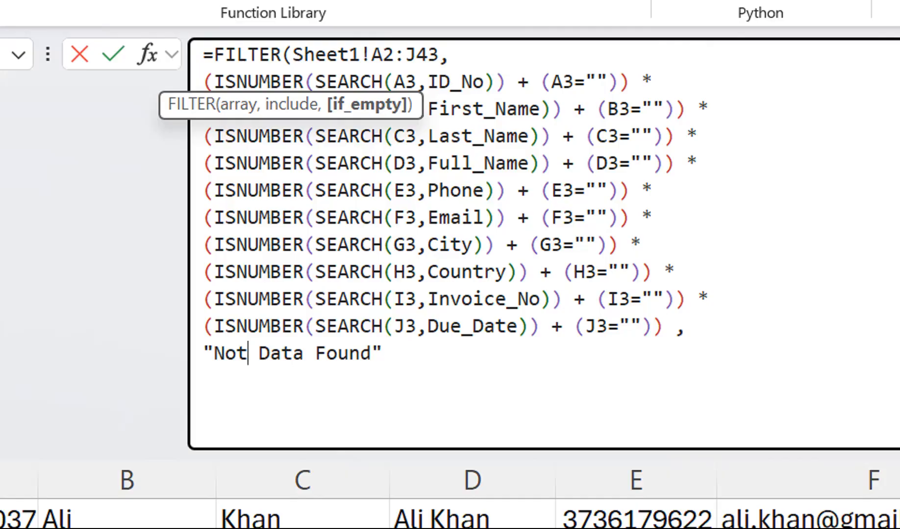
pyautogui.press('BackSpace')
pyautogui.press('End')
pyautogui.write(')')
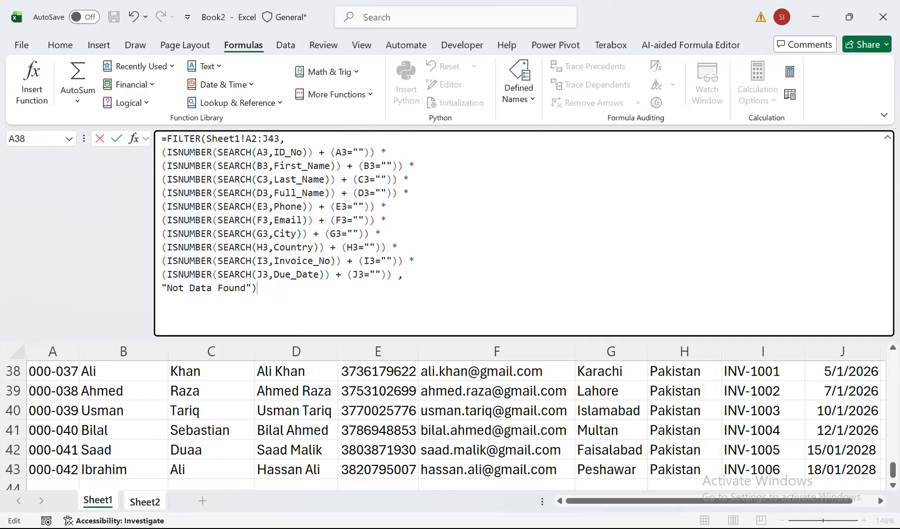
pyautogui.moveTo(442, 337); pyautogui.dragTo(441, 159)
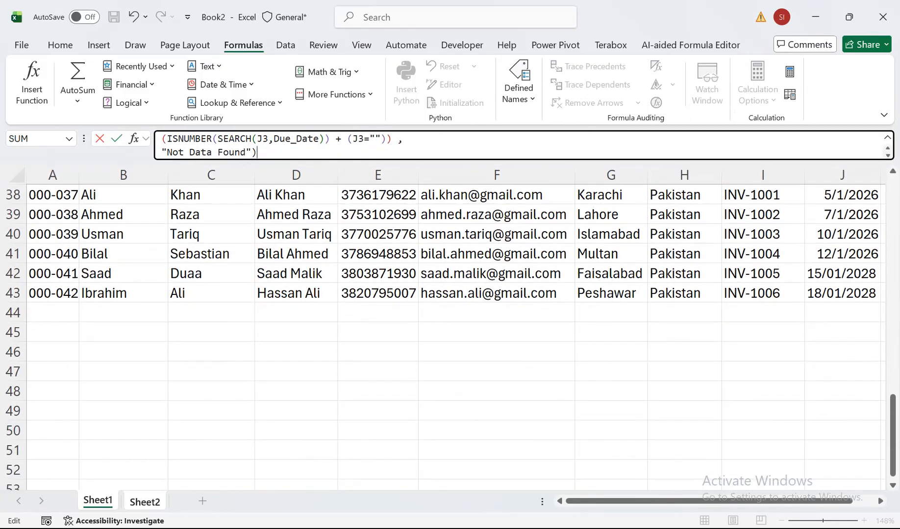
pyautogui.press('Return')
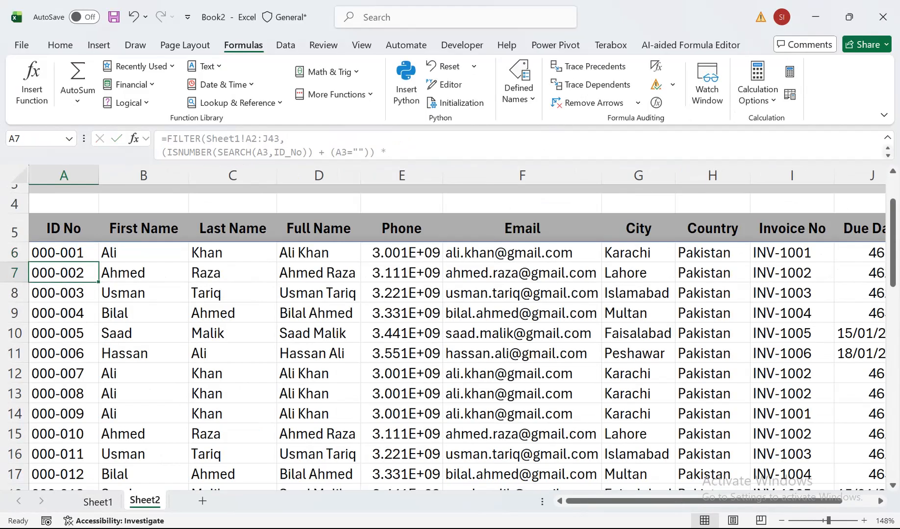
# Check the returned ID numbers and widen the ID No column slightly.
pyautogui.moveTo(58, 253); pyautogui.dragTo(58, 457)
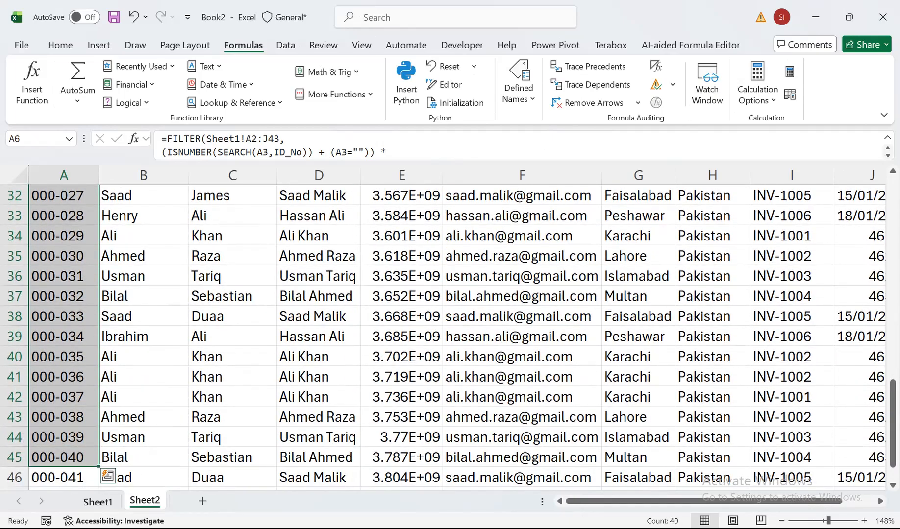
pyautogui.moveTo(233, 377); pyautogui.dragTo(44, 192)
pyautogui.click(64, 252)
pyautogui.click(64, 175)
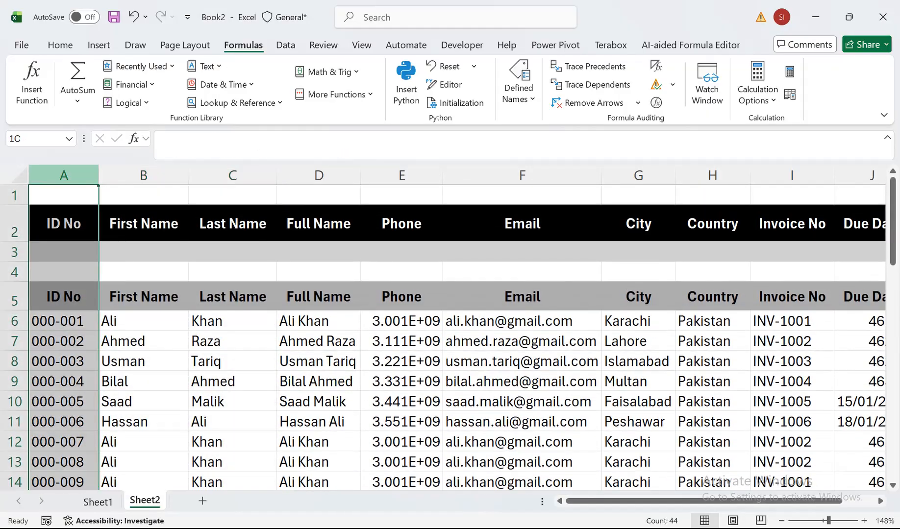
pyautogui.moveTo(98, 175); pyautogui.dragTo(110, 175)
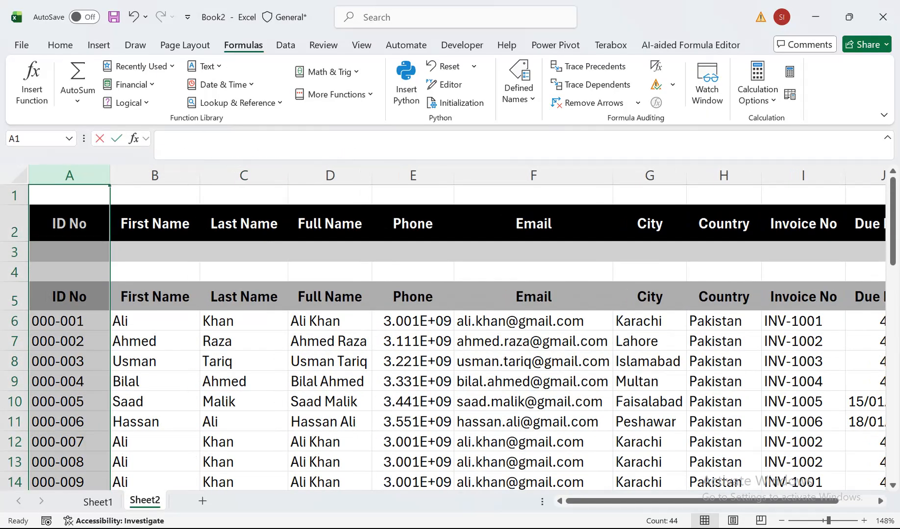
pyautogui.write('00')
pyautogui.press('BackSpace')
pyautogui.press('BackSpace')
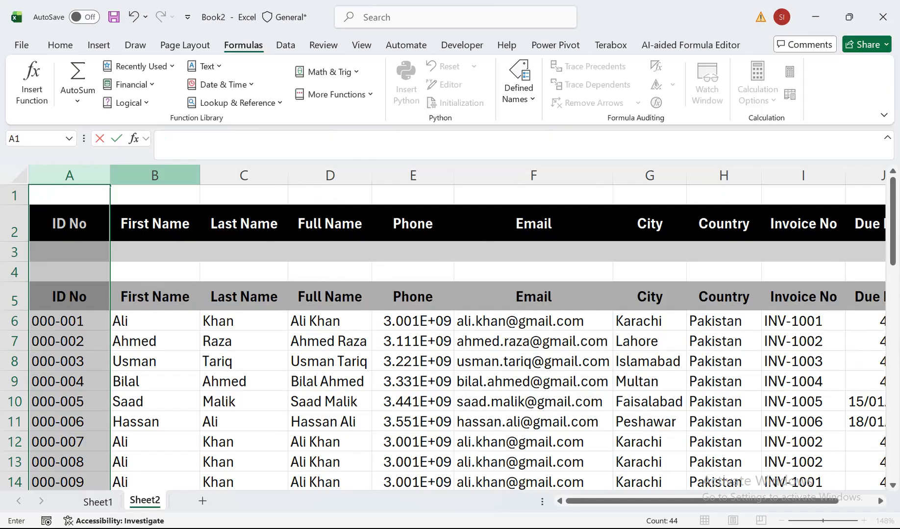
pyautogui.press('Return')
# Enter 01 as the ID No search criterion in A3.
pyautogui.press('Down')
pyautogui.press('Down')
pyautogui.press('Up')
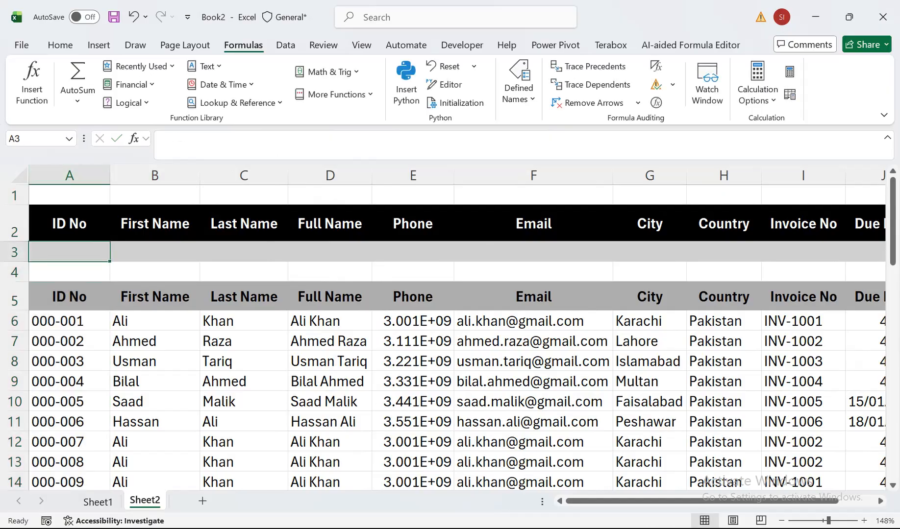
pyautogui.write('01')
pyautogui.press('Return')
# Enter "ah" as the Last Name search criterion in C3.
pyautogui.press('Right')
pyautogui.press('Right')
pyautogui.press('Up')
pyautogui.write('ah')
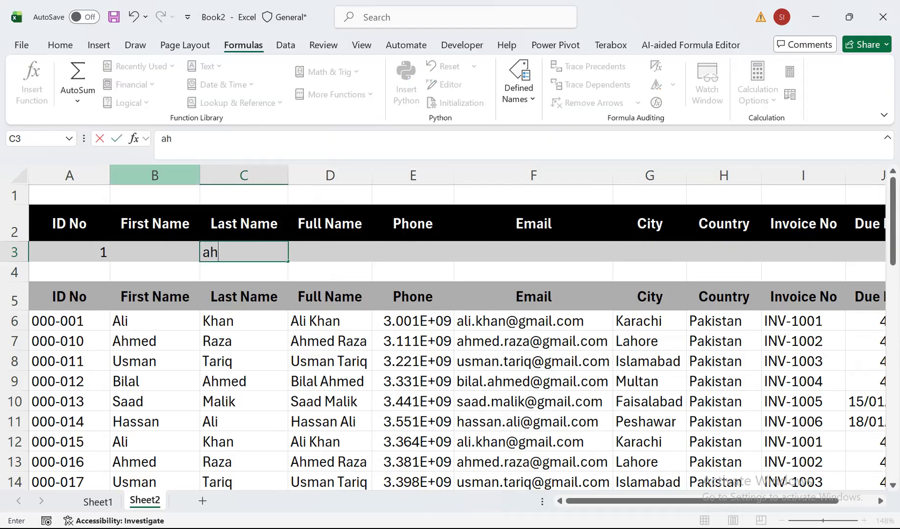
pyautogui.press('Return')
# Compare the search criteria in row 3 with the last name in the filtered record.
pyautogui.press('Left')
pyautogui.press('Left')
pyautogui.press('Up')
pyautogui.press('Right')
pyautogui.press('Right')
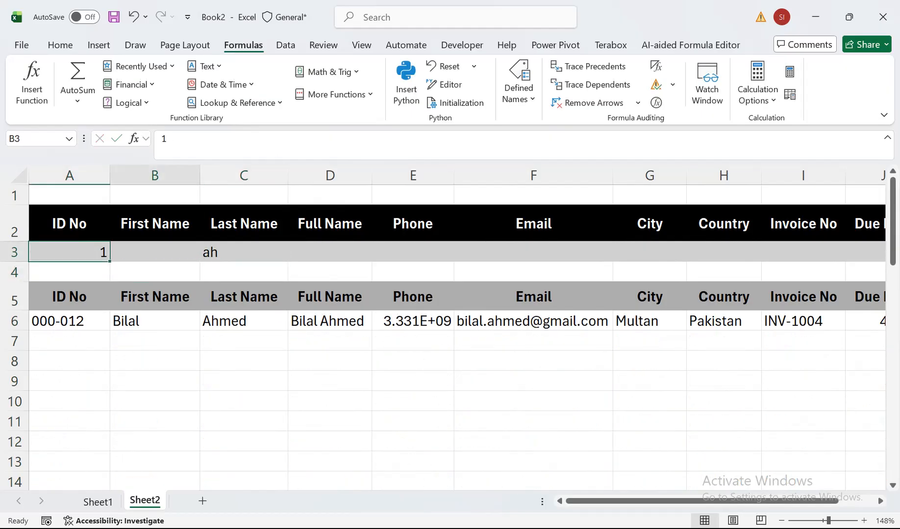
pyautogui.press('Down')
pyautogui.press('Down')
pyautogui.press('Down')
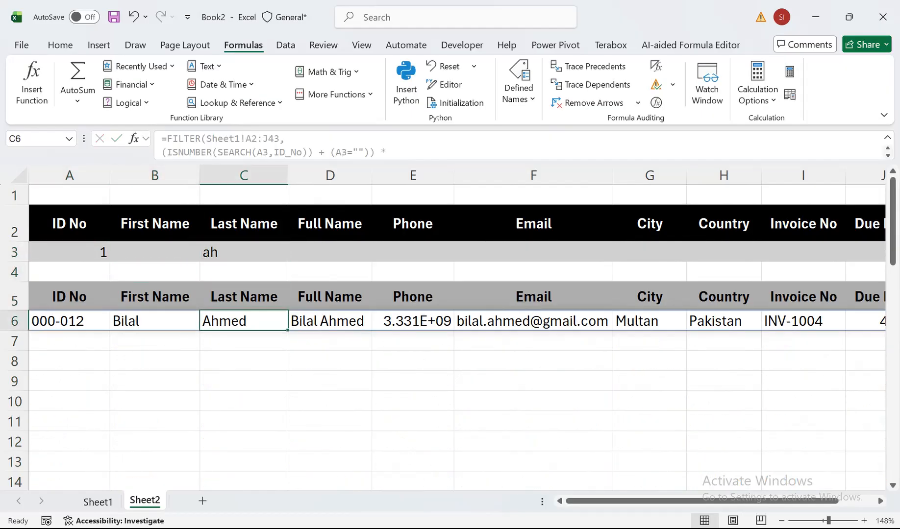
# Re-enter the ID No search criterion in A3 as 001.
pyautogui.press('Up')
pyautogui.press('Up')
pyautogui.press('Up')
pyautogui.press('Left')
pyautogui.press('Left')
pyautogui.write('001')
pyautogui.press('Return')
# Set the Last Name search criterion in C3 to "bil".
pyautogui.press('Right')
pyautogui.press('Right')
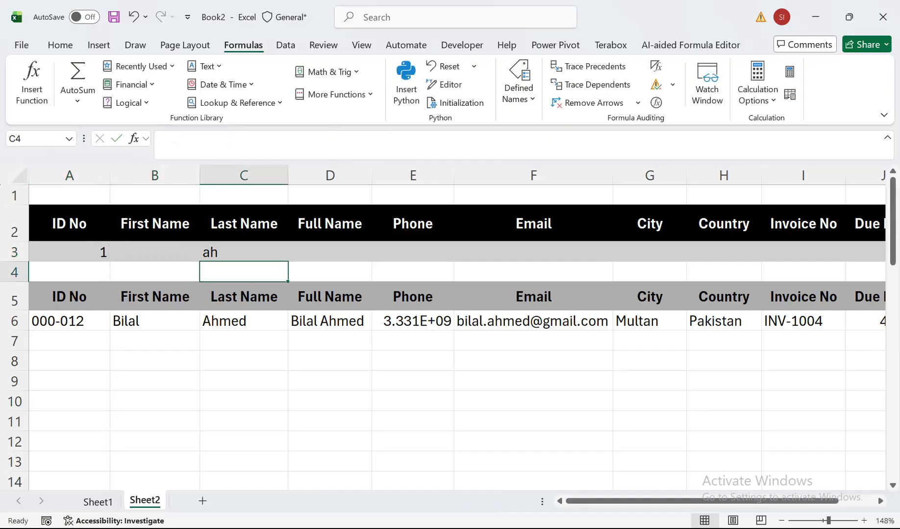
pyautogui.press('Up')
pyautogui.write('bil;')
pyautogui.press('Return')
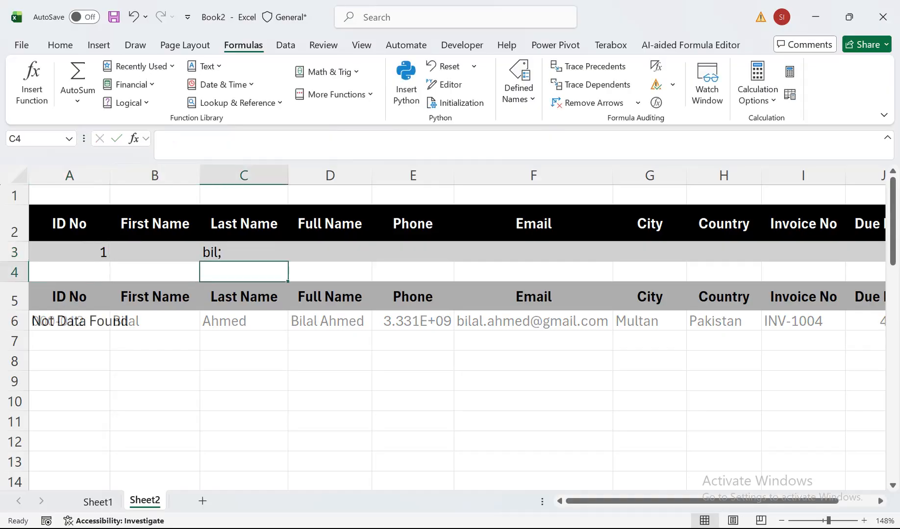
pyautogui.press('Up')
pyautogui.write('bi')
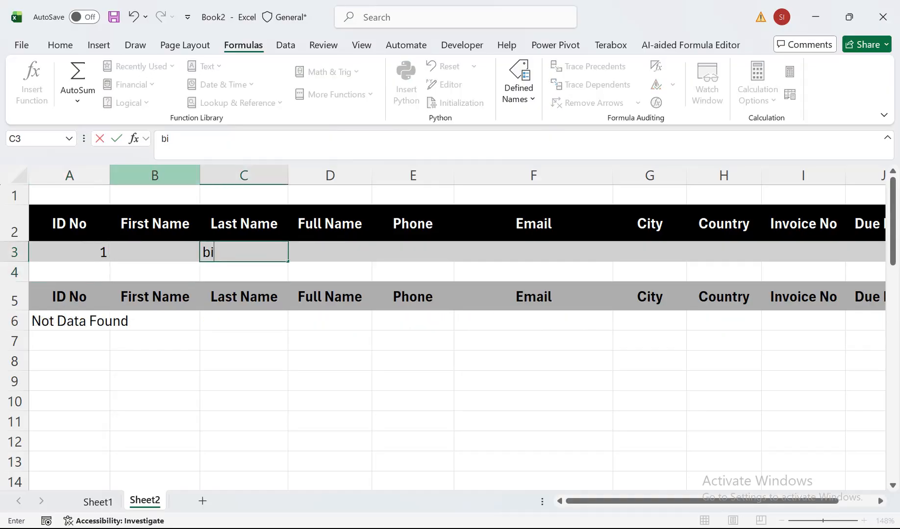
pyautogui.press('Return')
pyautogui.press('Up')
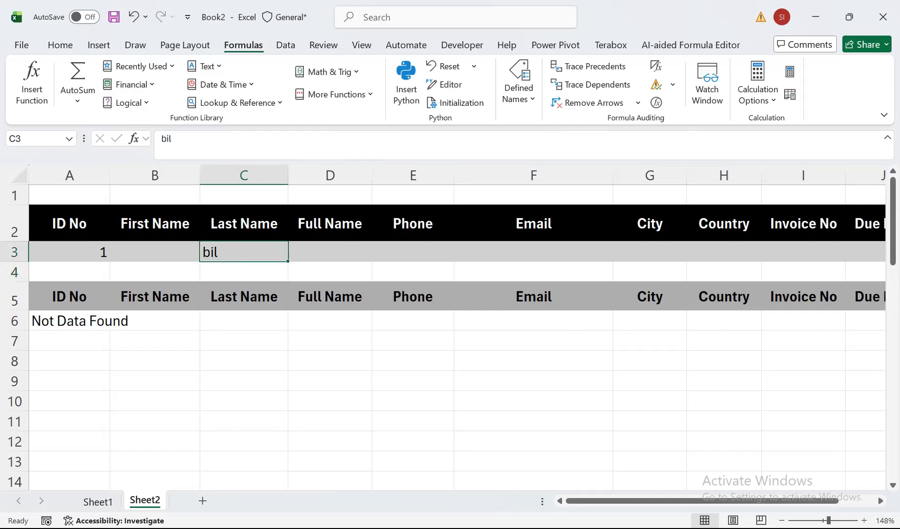
# Clear the ID No and Last Name search criteria in A3 and C3.
pyautogui.press('Left')
pyautogui.press('Left')
pyautogui.press('Delete')
pyautogui.press('Right')
pyautogui.press('Left')
pyautogui.press('Right')
pyautogui.press('Right')
pyautogui.press('Delete')
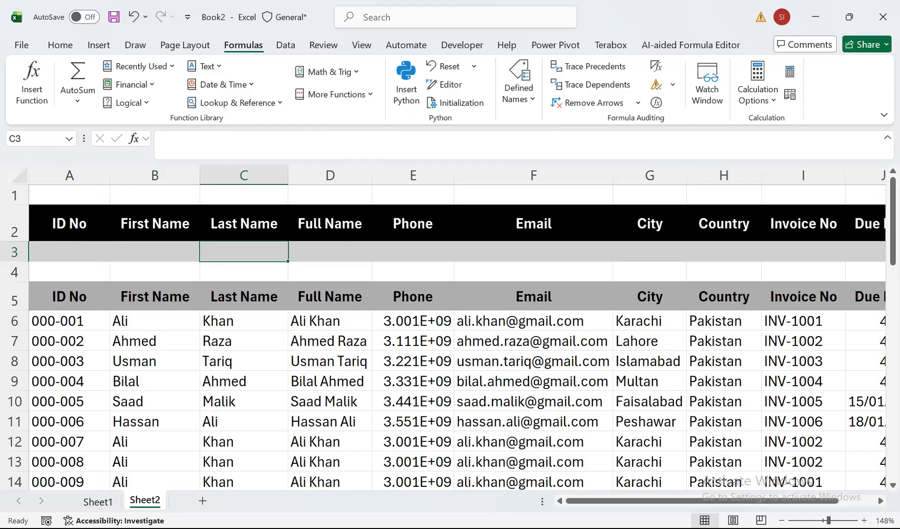
# Enlarge the formula bar to show more lines of the FILTER formula in A6.
pyautogui.click(69, 321)
pyautogui.moveTo(281, 162); pyautogui.dragTo(280, 203)
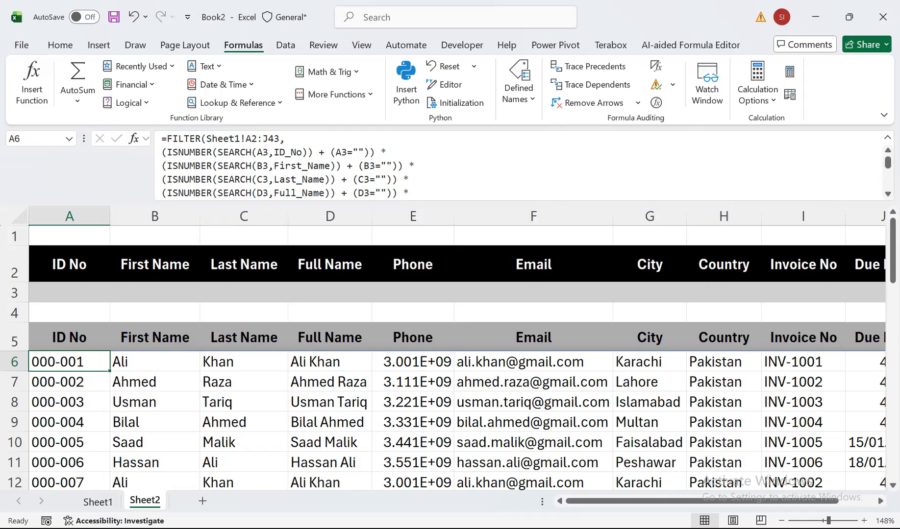
# Set the Full Name search criterion in D3 to "al".
pyautogui.click(329, 293)
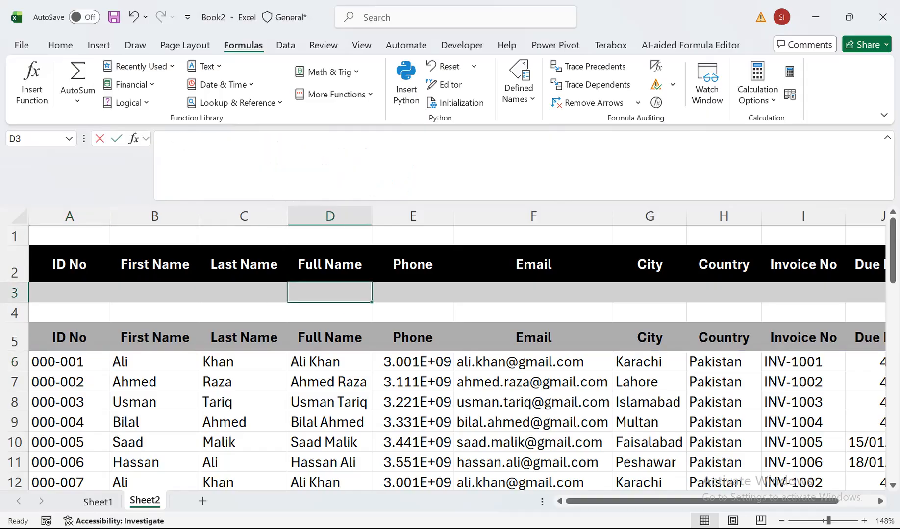
pyautogui.write('al')
pyautogui.press('Return')
# Set the Email search criterion in F3 to "ss" and check the filtered email addresses.
pyautogui.press('Left')
pyautogui.press('Up')
pyautogui.press('Right')
pyautogui.press('Right')
pyautogui.press('Right')
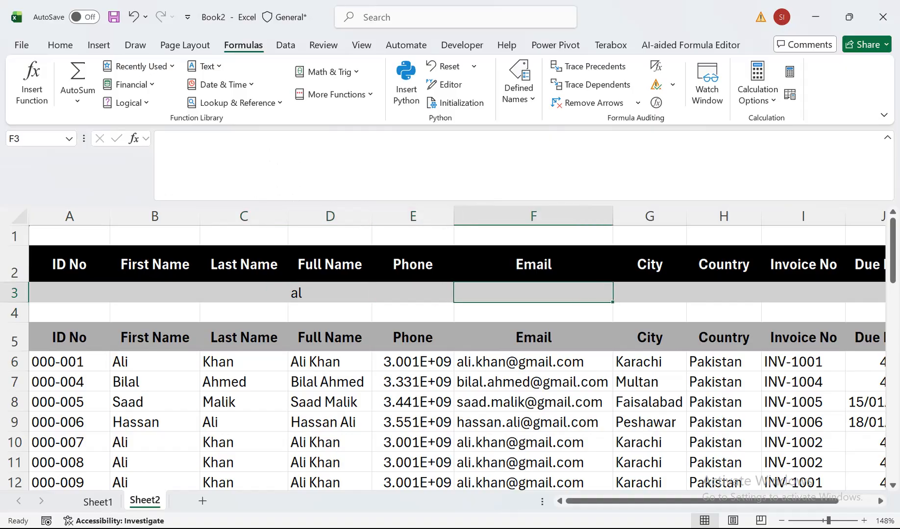
pyautogui.write('ss')
pyautogui.press('Return')
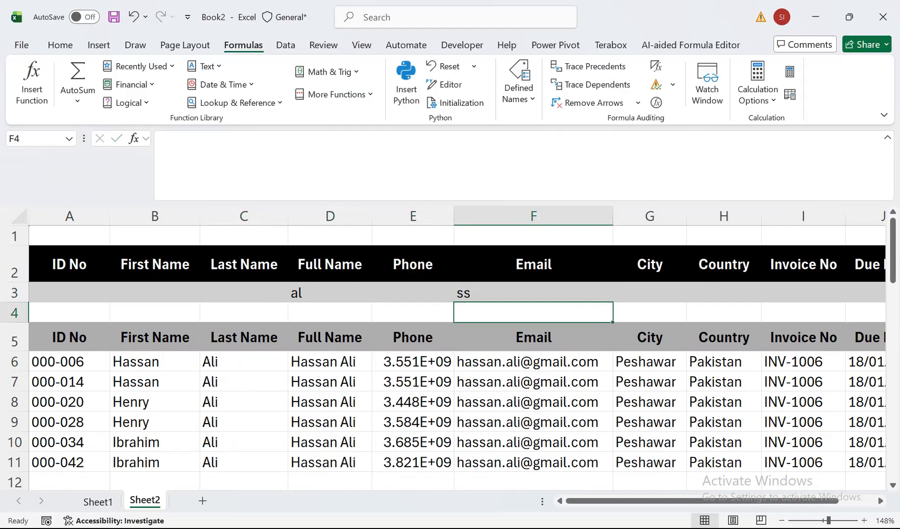
pyautogui.press('Down')
pyautogui.press('Down')
pyautogui.press('Down')
pyautogui.press('Down')
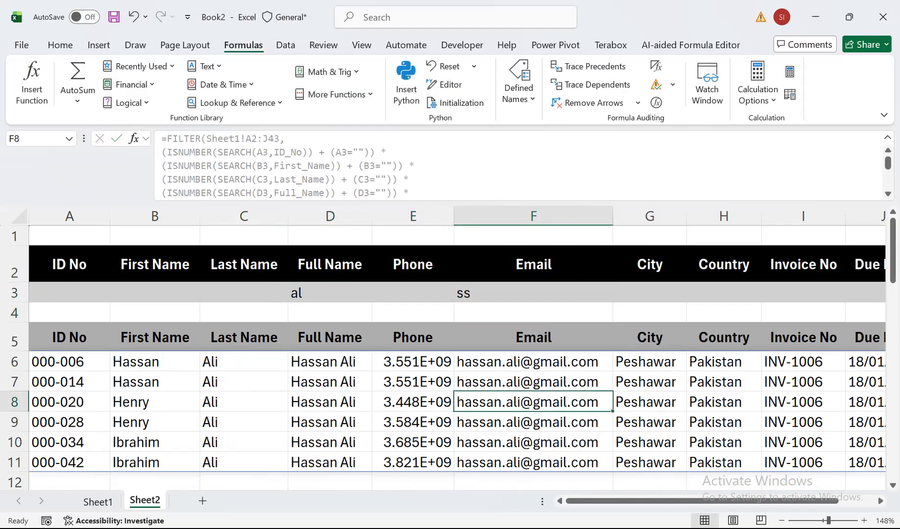
# Change the Email search criterion in F3 to "aa" and check the filtered email addresses.
pyautogui.press('Up')
pyautogui.press('Up')
pyautogui.press('Up')
pyautogui.press('Up')
pyautogui.press('Up')
pyautogui.write('aa')
pyautogui.press('Return')
pyautogui.press('Down')
pyautogui.press('Down')
pyautogui.press('Down')
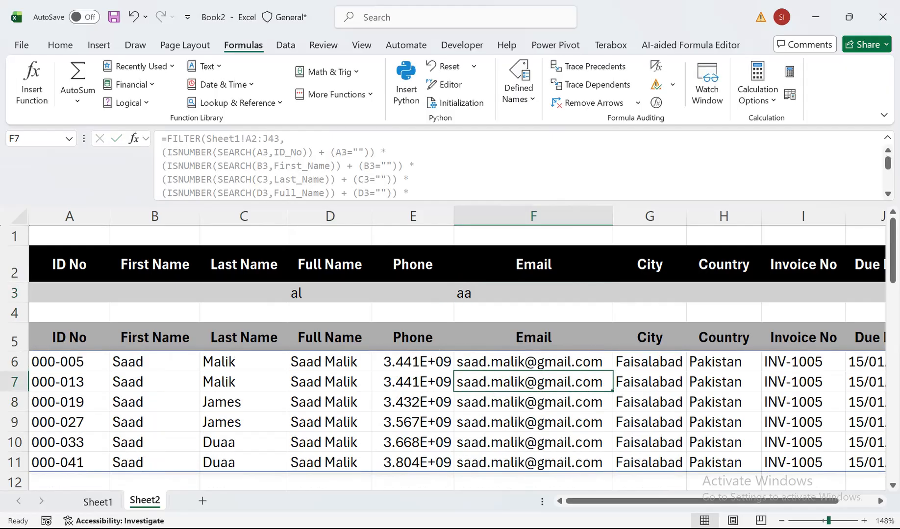
# Zoom the sheet to fit the range A2:J13, covering every column from ID No to Due Date.
pyautogui.moveTo(829, 521); pyautogui.dragTo(825, 521)
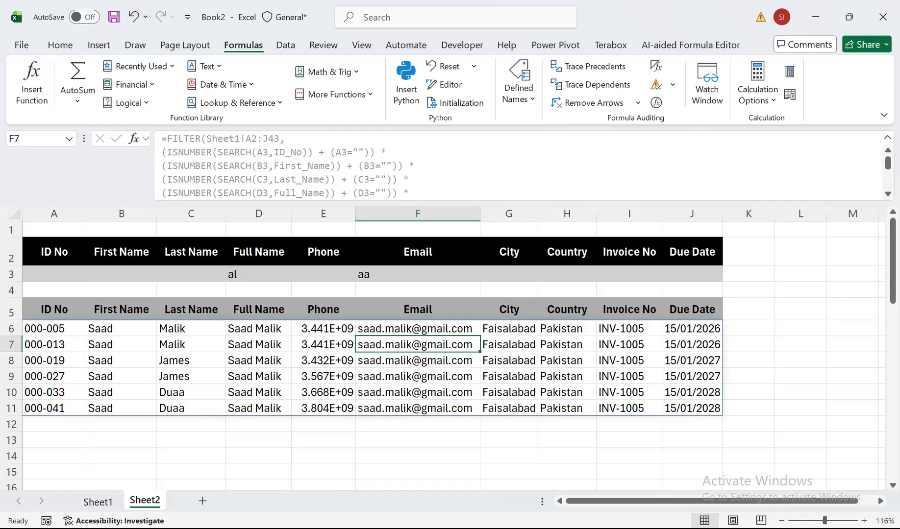
pyautogui.moveTo(692, 251); pyautogui.dragTo(53, 439)
pyautogui.click(361, 46)
pyautogui.click(542, 83)
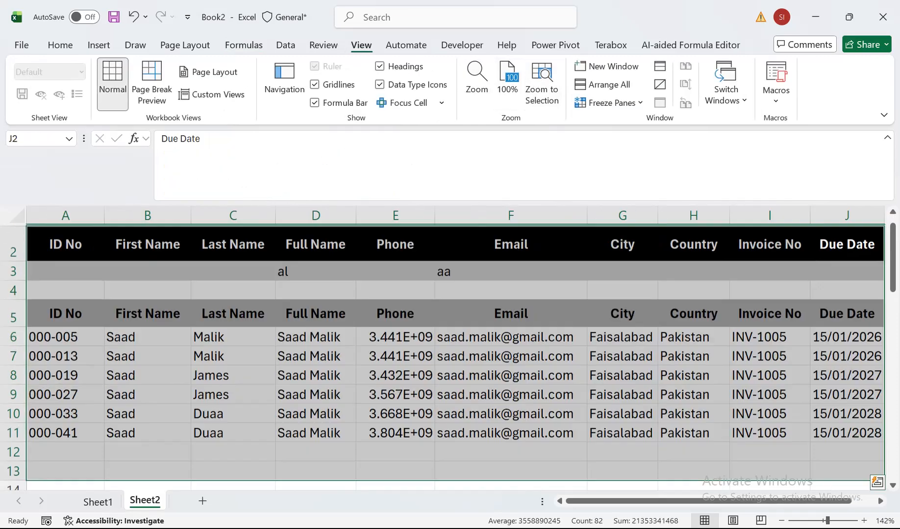
# Clear the Email and Full Name search criteria in F3 and D3.
pyautogui.click(511, 269)
pyautogui.press('Delete')
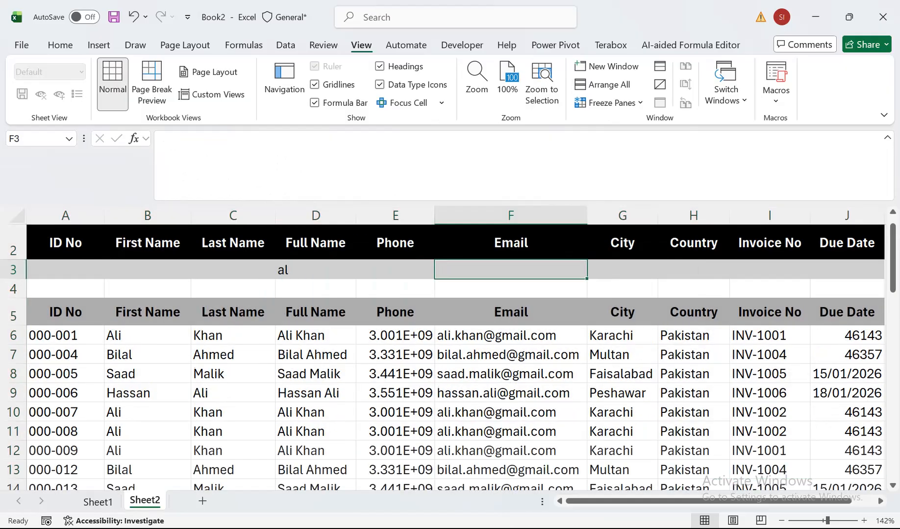
pyautogui.click(316, 269)
pyautogui.press('Delete')
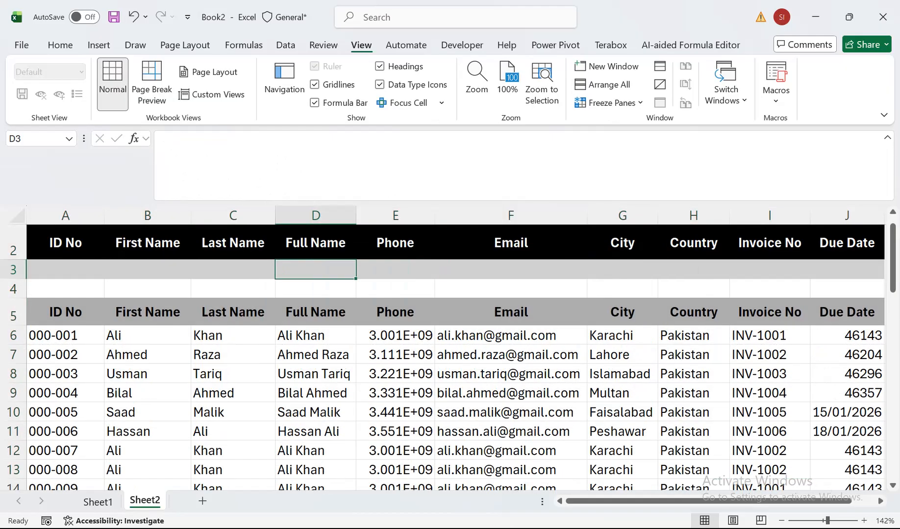
# Test the City search with the criterion "ara" in G3 and clear it again.
pyautogui.click(694, 270)
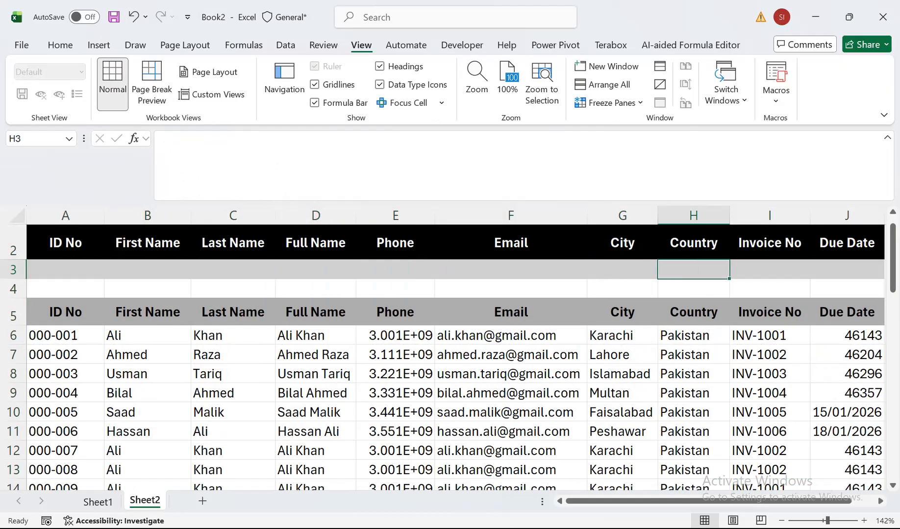
pyautogui.click(623, 270)
pyautogui.write('ara')
pyautogui.press('Return')
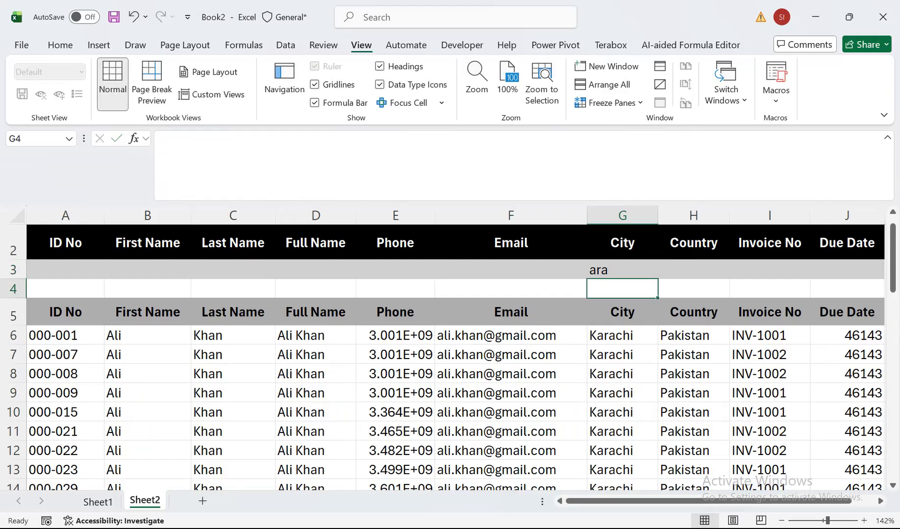
pyautogui.press('Up')
pyautogui.press('Delete')
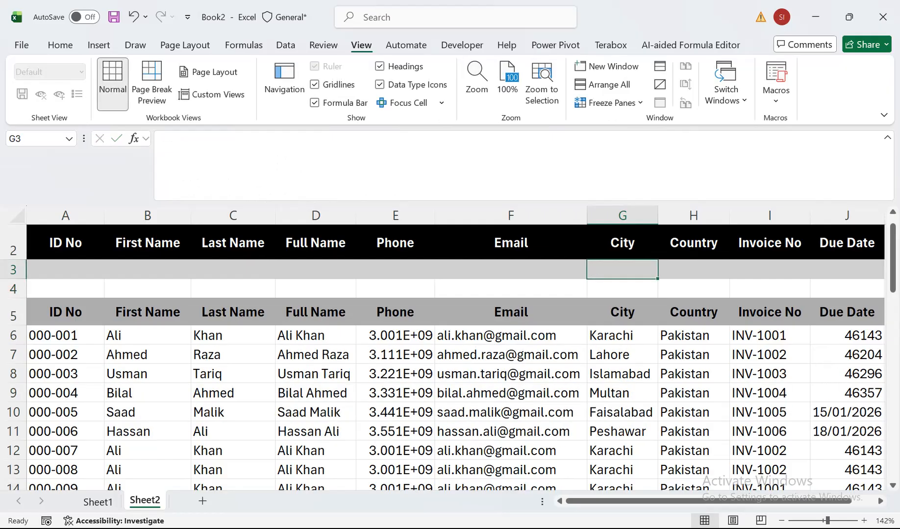
# Set the Last Name search criterion in C3 to "k" and check the filtered last names.
pyautogui.press('Left')
pyautogui.press('Left')
pyautogui.press('Left')
pyautogui.press('Left')
pyautogui.press('Left')
pyautogui.press('Right')
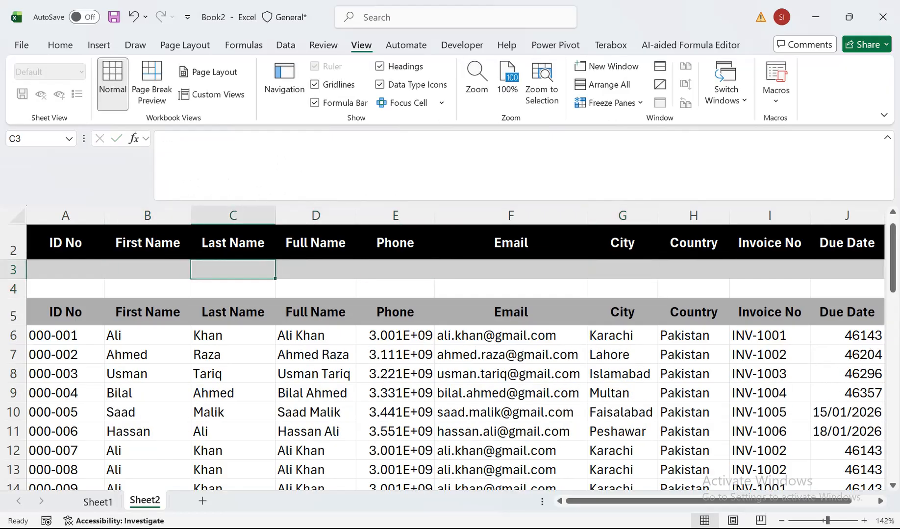
pyautogui.write('k')
pyautogui.press('Return')
pyautogui.press('Down')
pyautogui.press('Down')
pyautogui.press('Down')
pyautogui.press('Down')
pyautogui.press('Down')
pyautogui.press('Down')
pyautogui.press('Down')
pyautogui.press('Down')
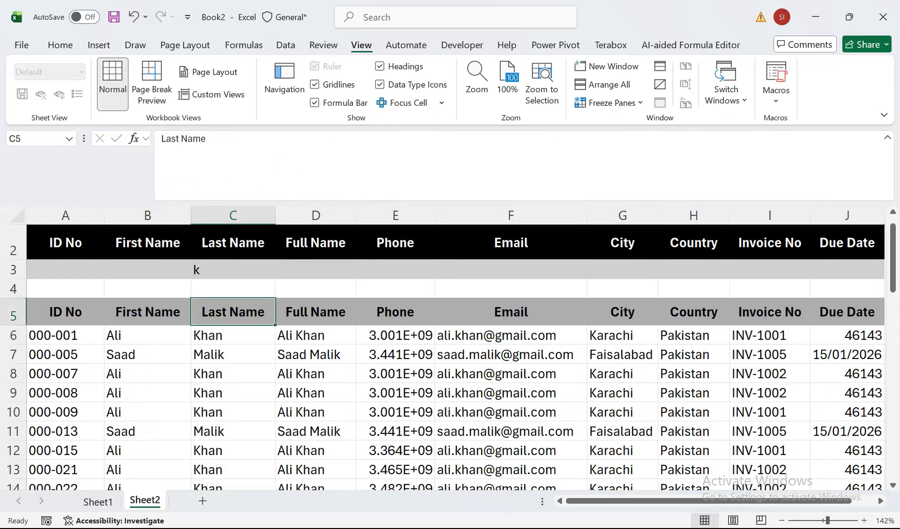
# Clear the Last Name search criterion in C3.
pyautogui.press('Up')
pyautogui.press('Up')
pyautogui.press('Up')
pyautogui.press('Up')
pyautogui.press('Up')
pyautogui.press('Up')
pyautogui.press('Up')
pyautogui.press('Up')
pyautogui.press('Up')
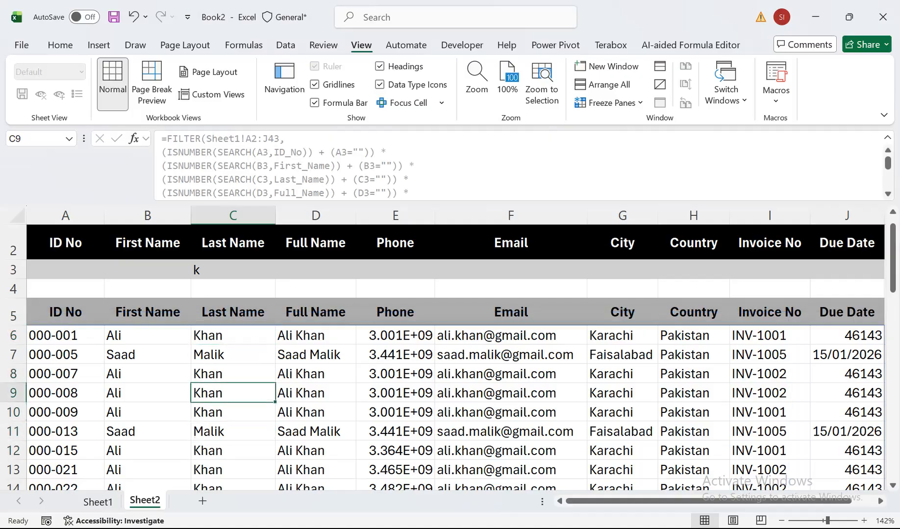
pyautogui.press('Delete')
# Set the ID No search criterion in A3 to 002 and look through the filtered ID numbers.
pyautogui.press('Left')
pyautogui.press('Left')
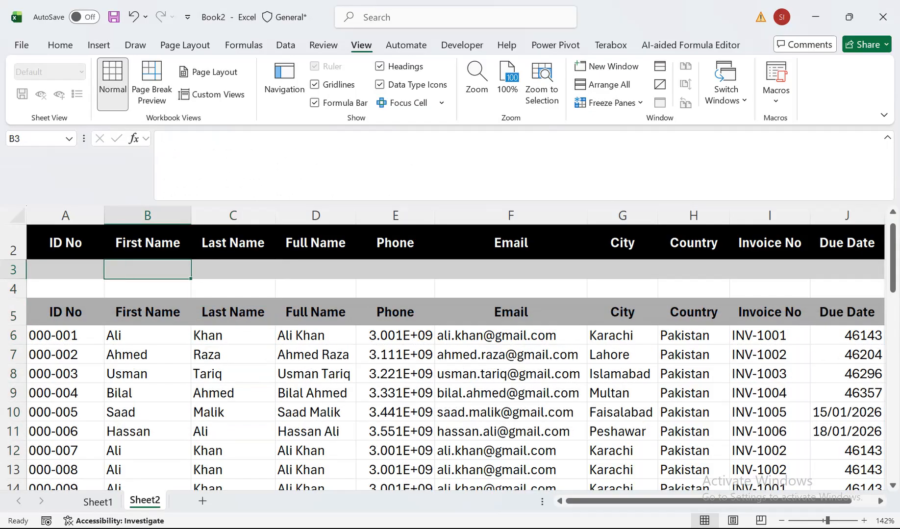
pyautogui.write('002')
pyautogui.press('Return')
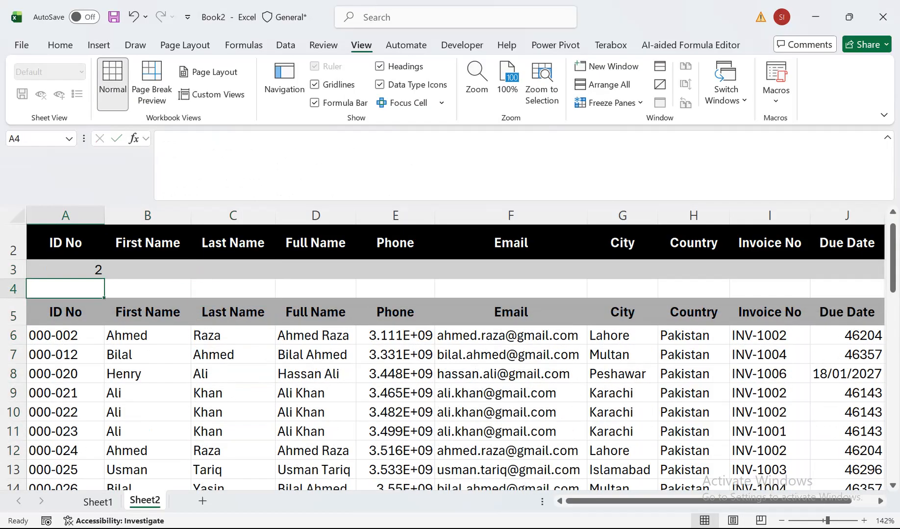
pyautogui.press('Down')
pyautogui.press('Down')
pyautogui.press('Down')
pyautogui.press('Down')
pyautogui.press('Down')
pyautogui.press('Down')
pyautogui.press('Down')
pyautogui.press('Down')
pyautogui.press('Down')
pyautogui.press('Down')
pyautogui.press('Down')
pyautogui.press('Down')
pyautogui.press('Down')
pyautogui.press('Down')
pyautogui.press('Down')
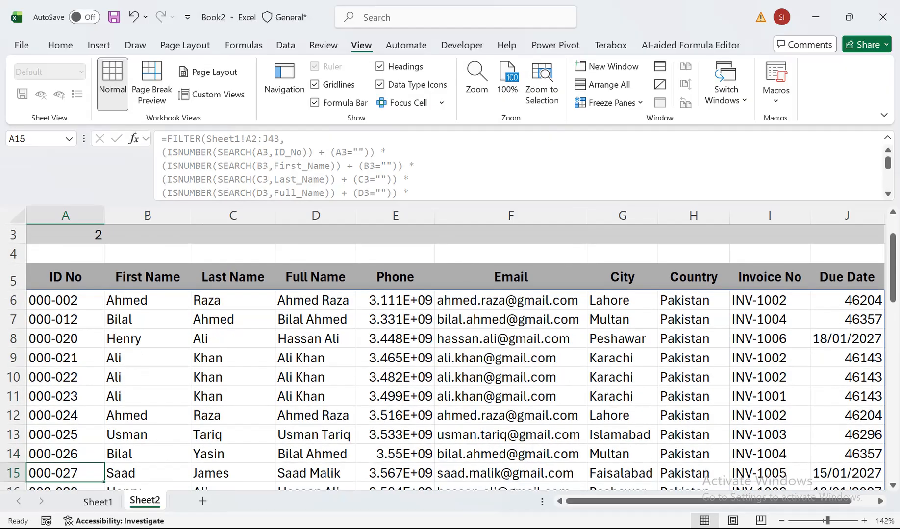
# Clear the ID No search criterion in A3.
pyautogui.press('Up')
pyautogui.press('Up')
pyautogui.press('Up')
pyautogui.press('Up')
pyautogui.press('Up')
pyautogui.press('Up')
pyautogui.press('Up')
pyautogui.press('Up')
pyautogui.press('Up')
pyautogui.press('Up')
pyautogui.press('Up')
pyautogui.press('Up')
pyautogui.press('Up')
pyautogui.press('Up')
pyautogui.press('Up')
pyautogui.press('Up')
pyautogui.press('Up')
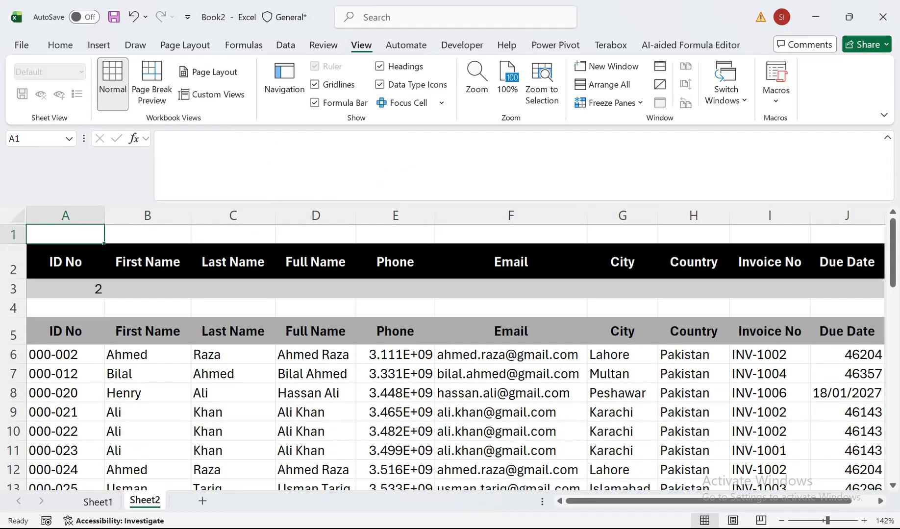
pyautogui.press('Down')
pyautogui.press('Delete')
# Set the Phone search criterion in E3 to 67 and fit the width of column E to its contents.
pyautogui.press('Right')
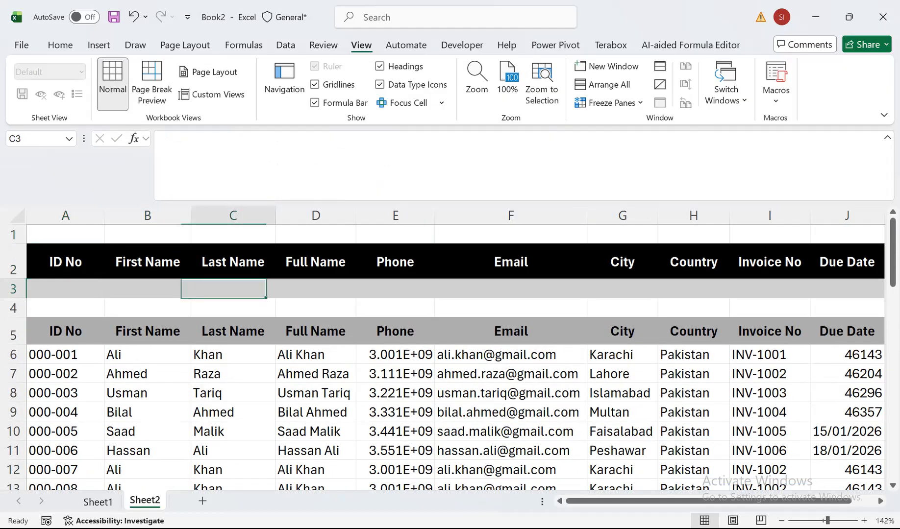
pyautogui.press('Right')
pyautogui.press('Right')
pyautogui.press('Right')
pyautogui.press('Down')
pyautogui.press('Up')
pyautogui.write('67')
pyautogui.press('Return')
pyautogui.press('Up')
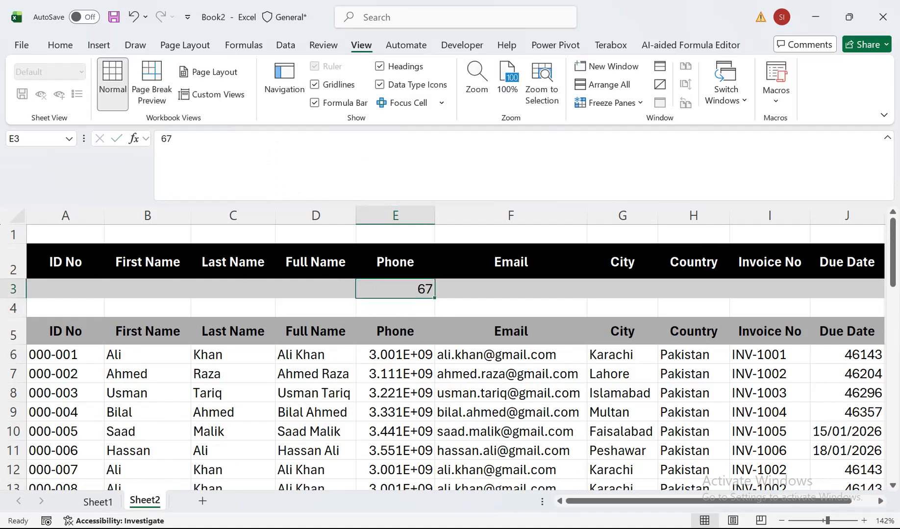
pyautogui.doubleClick(435, 216)
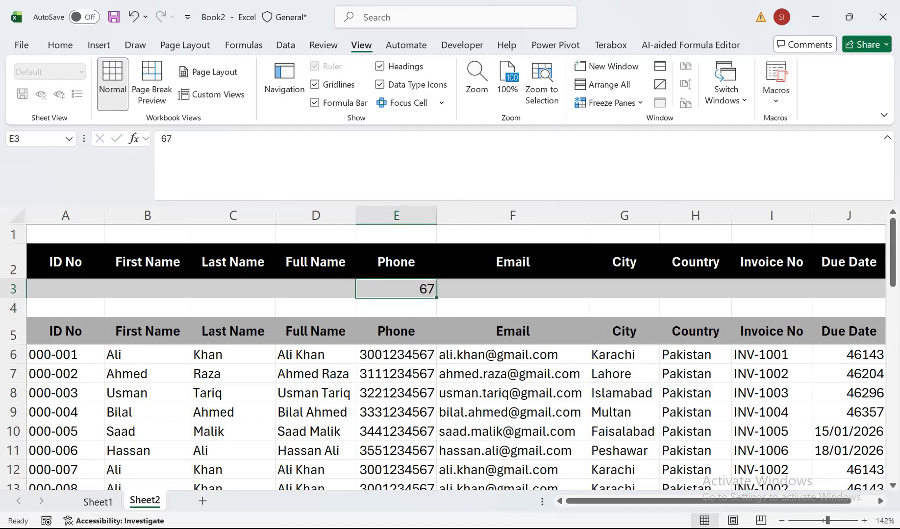
# Try the Phone search in E3 with 1234 and with 7 as the criterion.
pyautogui.write('1234')
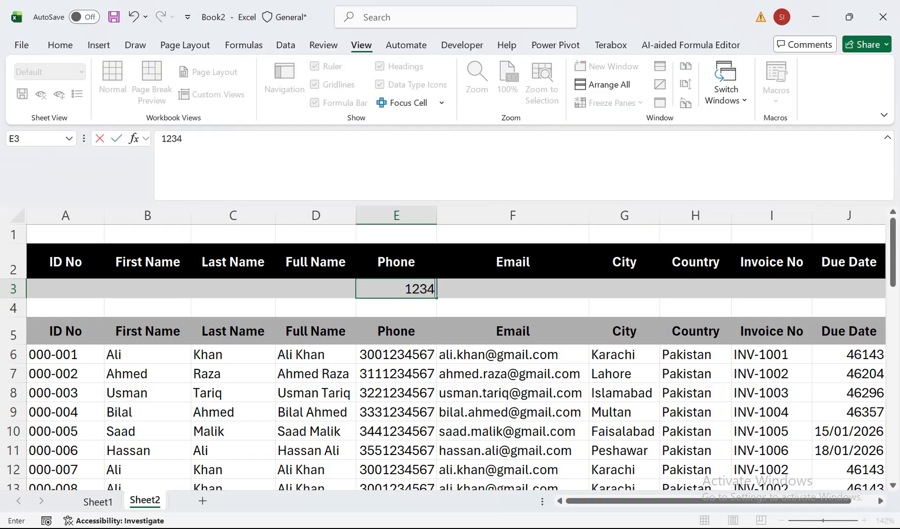
pyautogui.press('Return')
pyautogui.press('Up')
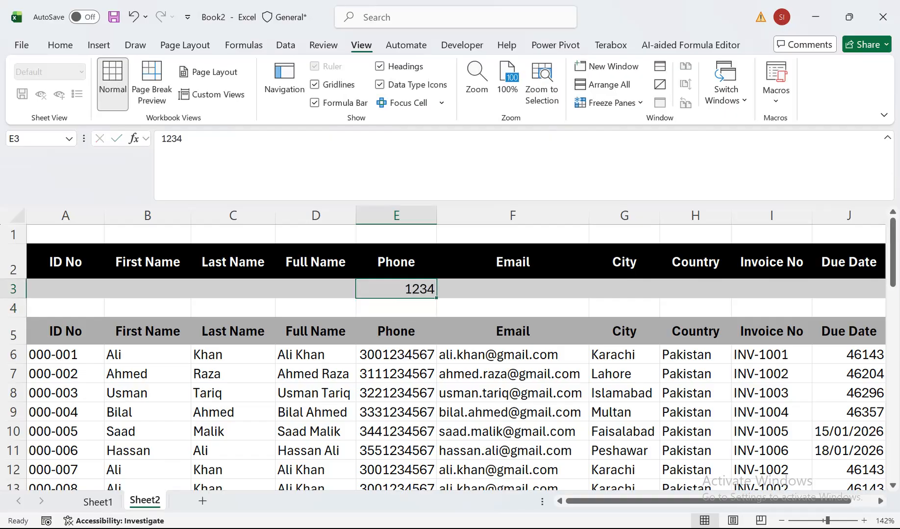
pyautogui.write('7')
pyautogui.press('Return')
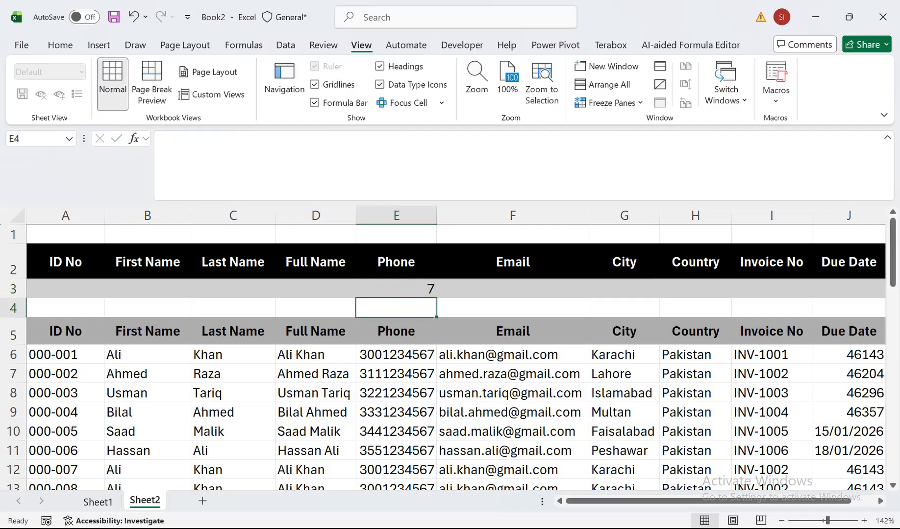
# Set the Phone search criterion in E3 to 00 and look through the filtered phone numbers.
pyautogui.press('Up')
pyautogui.write('00')
pyautogui.press('Return')
pyautogui.press('Down')
pyautogui.press('Down')
pyautogui.press('Down')
pyautogui.press('Down')
pyautogui.press('Down')
pyautogui.press('Down')
pyautogui.press('Down')
pyautogui.press('Down')
pyautogui.press('Down')
pyautogui.press('Down')
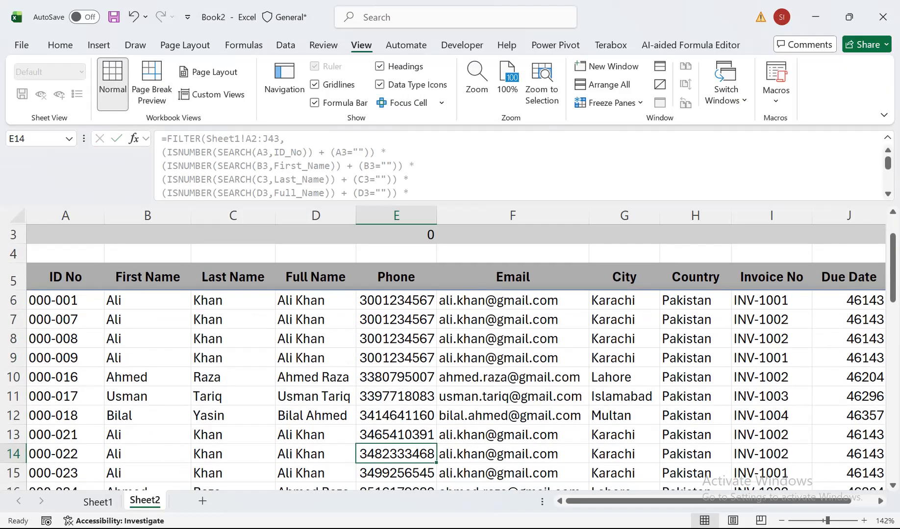
pyautogui.press('Down')
pyautogui.press('Down')
pyautogui.press('Down')
pyautogui.press('Down')
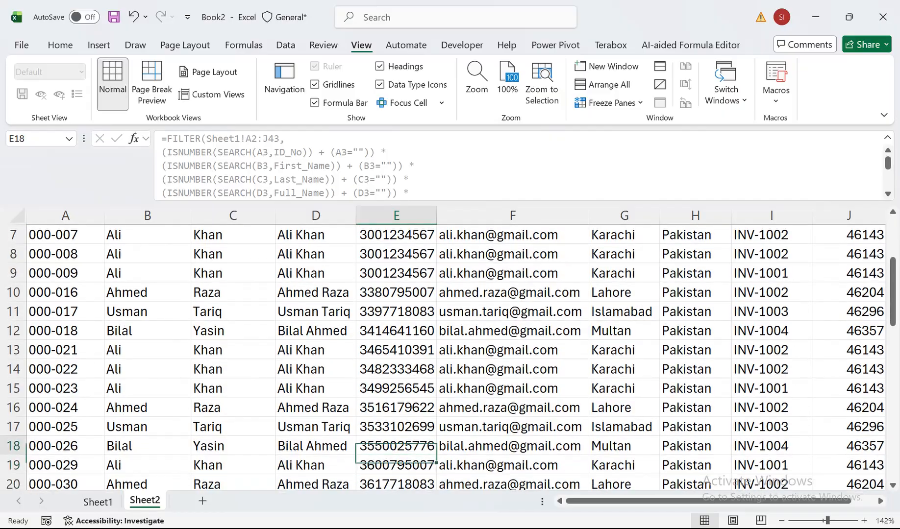
# Change the Phone search criterion in E3 to 77 and check each filtered phone number.
pyautogui.press('Up')
pyautogui.press('Up')
pyautogui.press('Up')
pyautogui.press('Up')
pyautogui.press('Up')
pyautogui.press('Up')
pyautogui.press('Up')
pyautogui.press('Up')
pyautogui.press('Up')
pyautogui.press('Up')
pyautogui.press('Up')
pyautogui.press('Up')
pyautogui.press('Up')
pyautogui.press('Up')
pyautogui.press('Up')
pyautogui.press('Up')
pyautogui.press('Up')
pyautogui.press('Down')
pyautogui.press('Down')
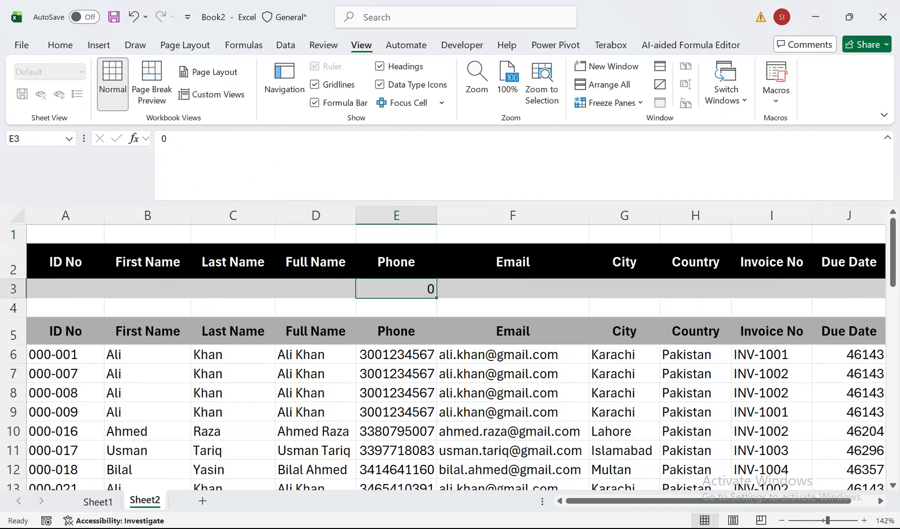
pyautogui.write('77')
pyautogui.press('Return')
pyautogui.press('Down')
pyautogui.press('Down')
pyautogui.press('Down')
pyautogui.press('Down')
pyautogui.press('Down')
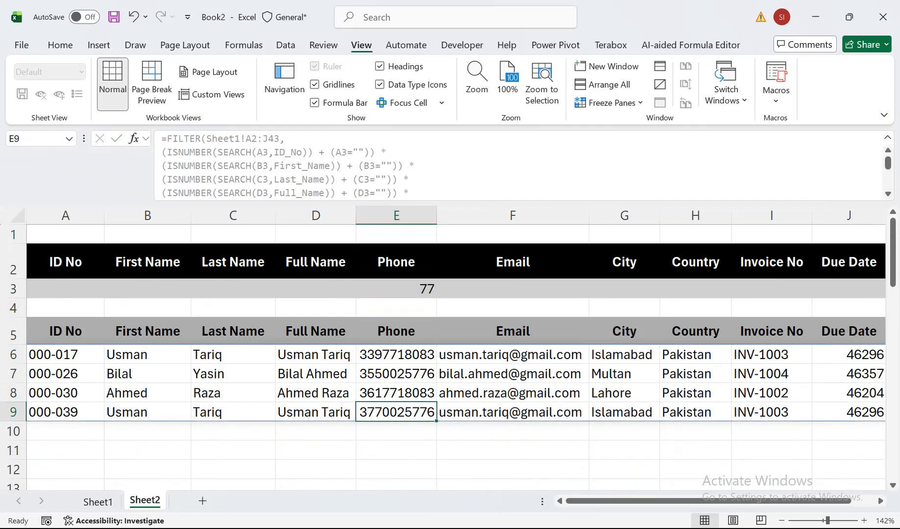